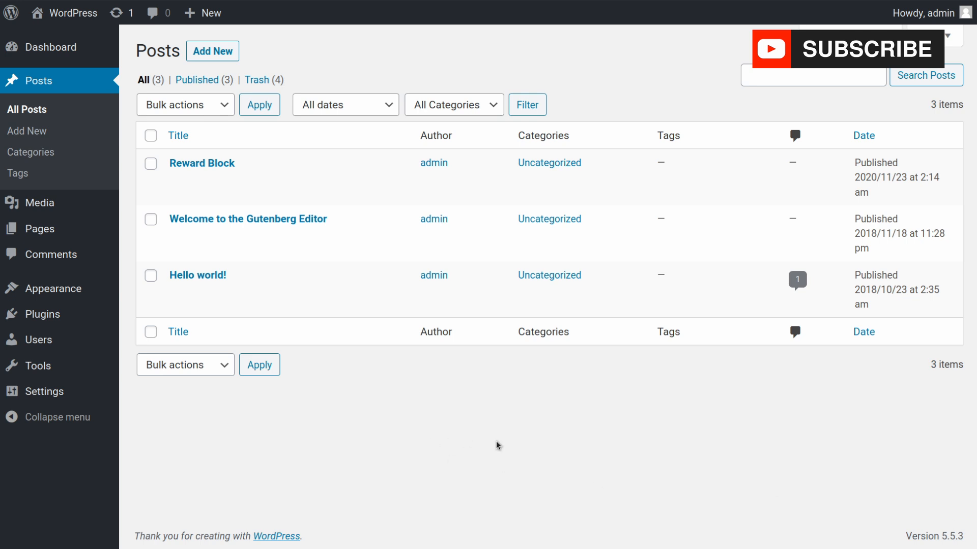
Run npm start in the plugin folder so the block compiles, then move to VS Code
key(F12)
text(npm start)
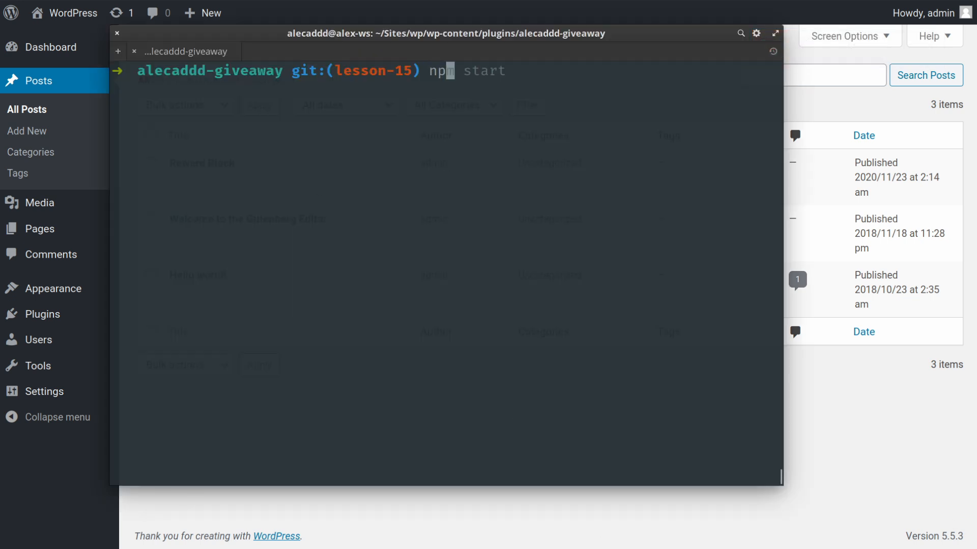
key(Return)
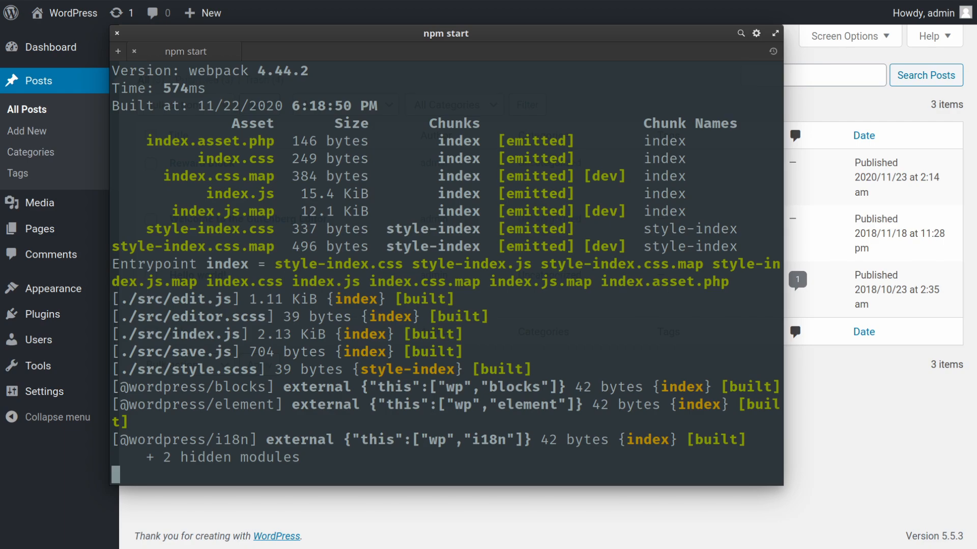
key(alt+Tab)
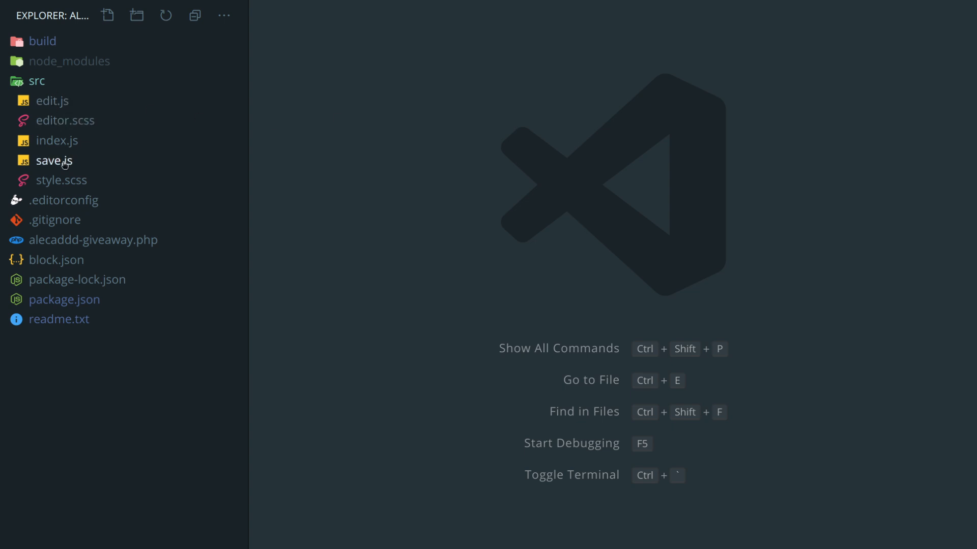
Inspect the edit: Edit line in src/index.js, glance at edit.js, and return to index.js
click(64, 144)
scroll(574, 226, down, 5)
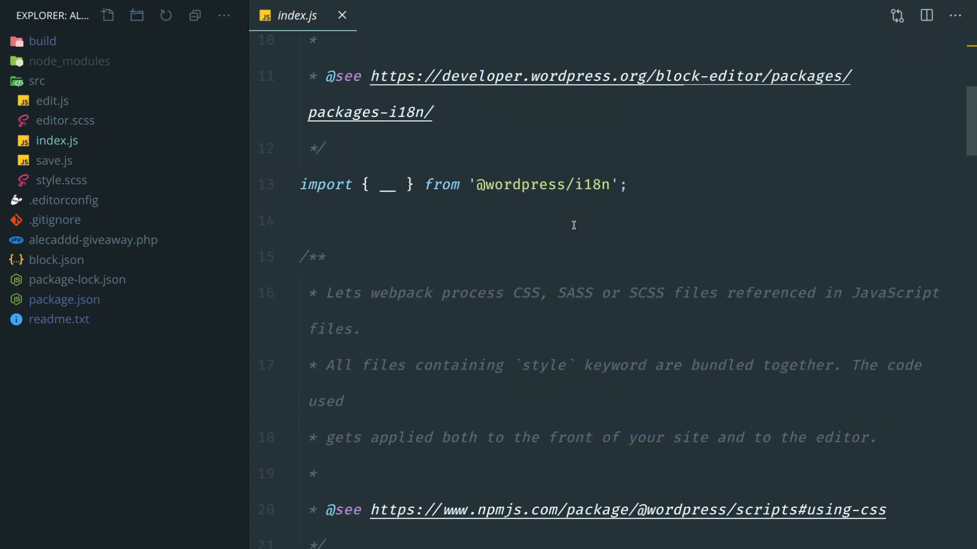
scroll(574, 225, down, 5)
scroll(574, 225, down, 4)
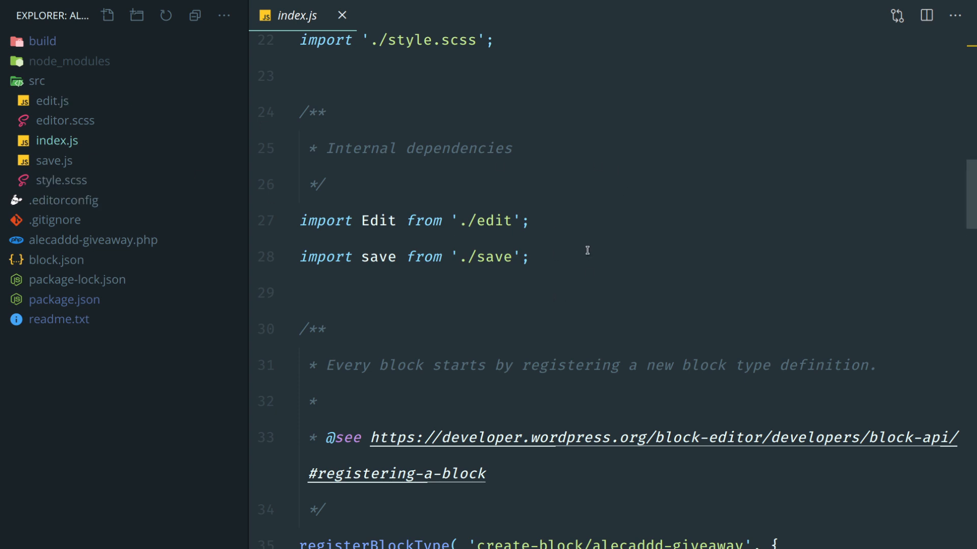
drag(588, 257, 302, 146)
scroll(763, 221, down, 5)
scroll(763, 221, down, 10)
scroll(778, 220, down, 8)
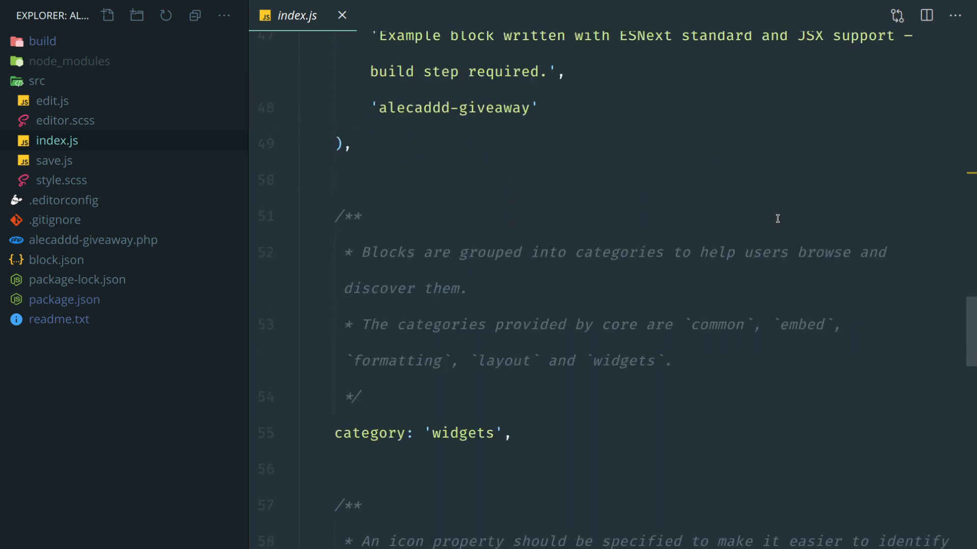
scroll(777, 219, down, 5)
scroll(777, 219, down, 5)
scroll(777, 219, down, 3)
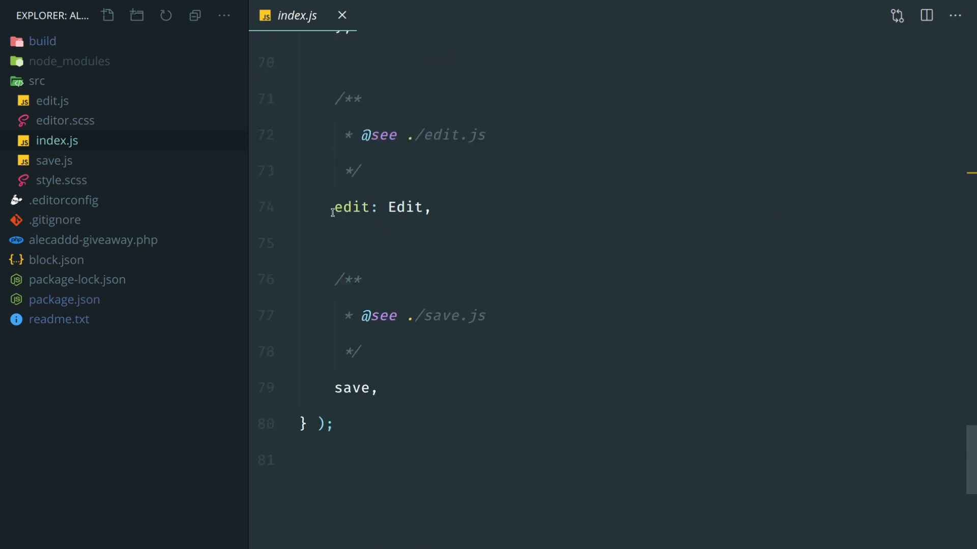
click(431, 207)
click(380, 206)
click(427, 207)
click(370, 207)
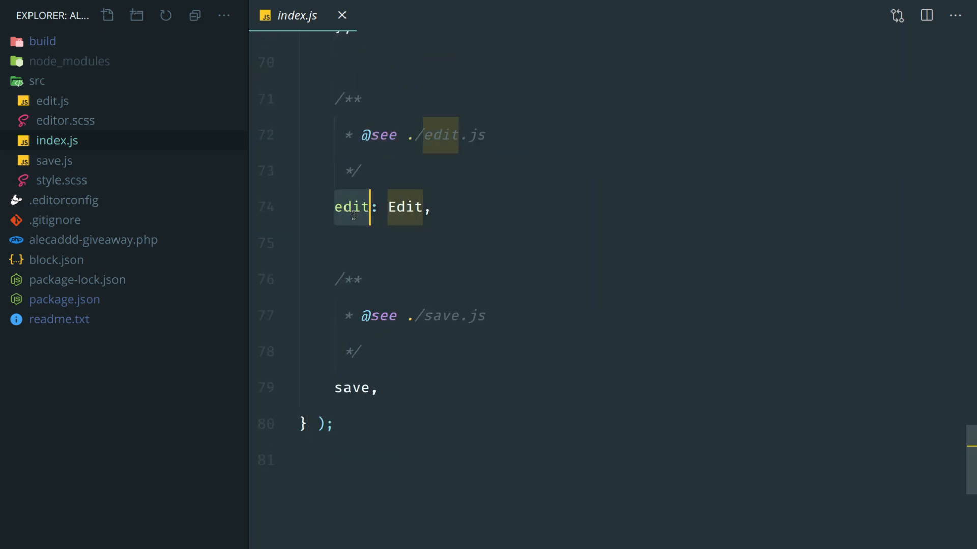
scroll(512, 290, up, 2)
click(511, 306)
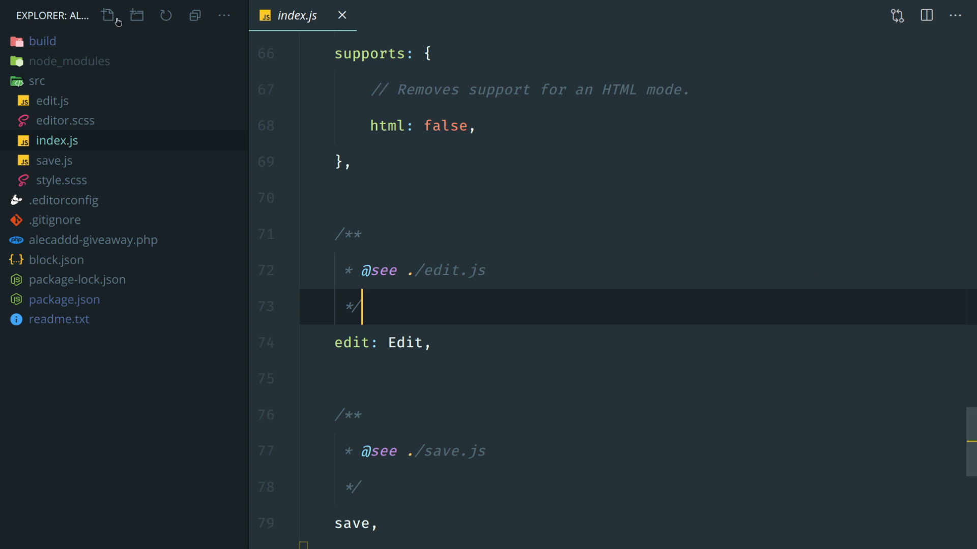
click(52, 100)
scroll(652, 244, up, 4)
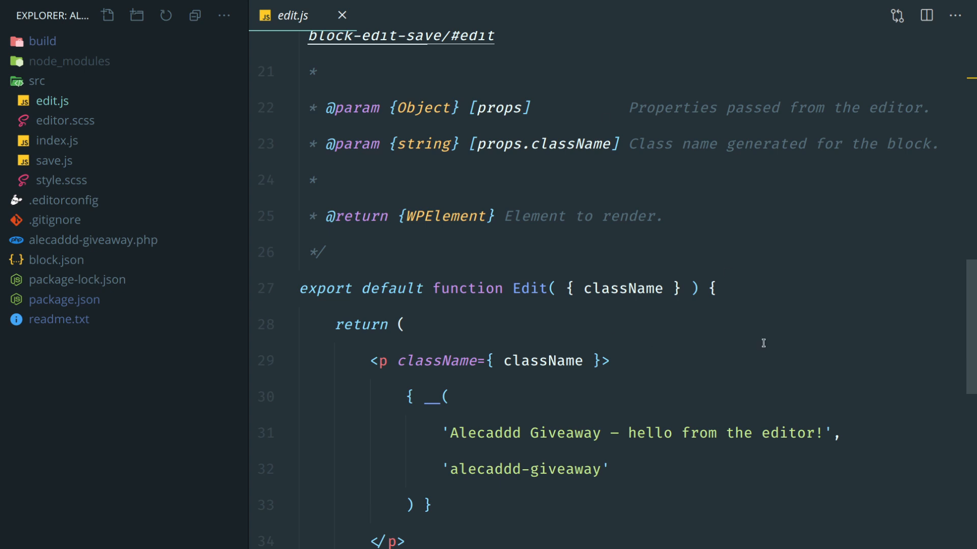
scroll(763, 344, up, 3)
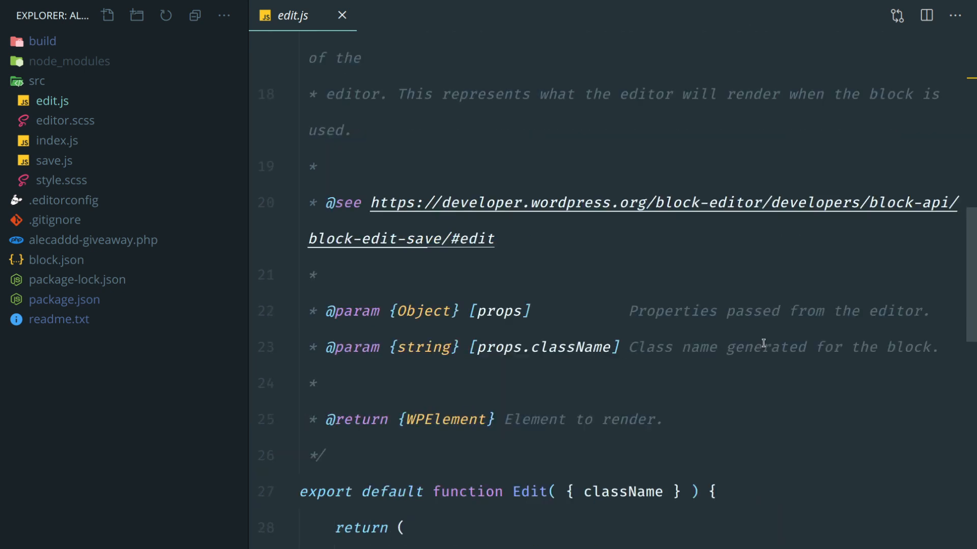
scroll(763, 344, down, 3)
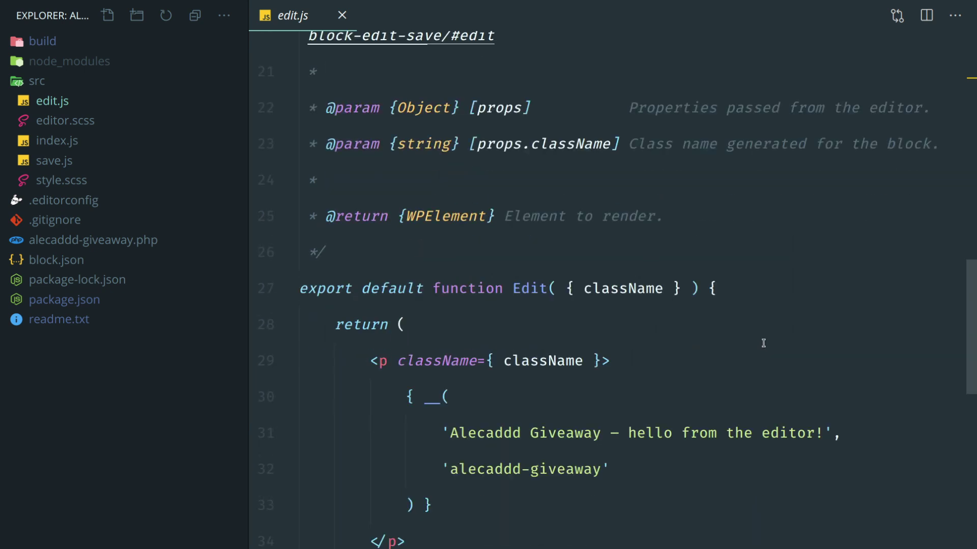
click(57, 141)
scroll(694, 229, up, 5)
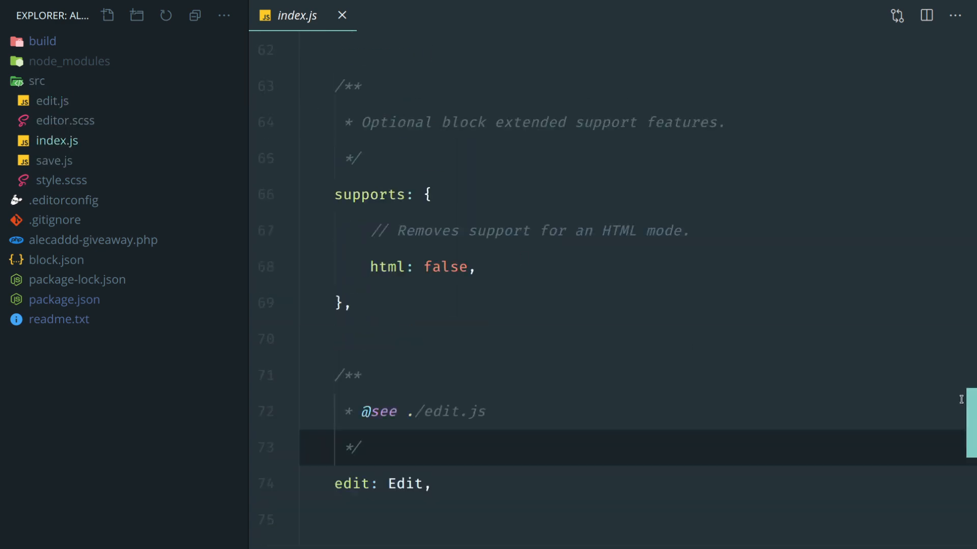
scroll(694, 230, up, 10)
scroll(627, 298, down, 3)
scroll(627, 299, down, 3)
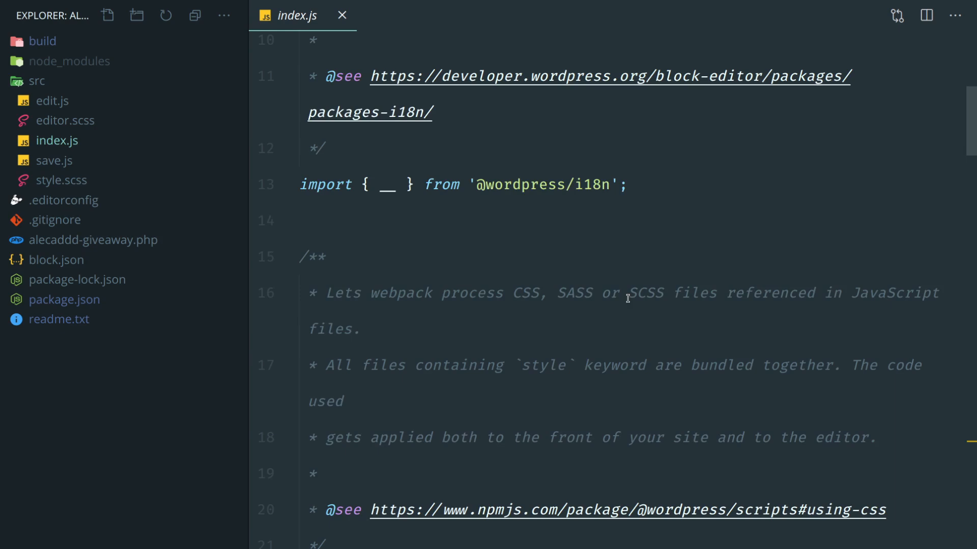
scroll(627, 298, down, 3)
scroll(627, 299, down, 3)
scroll(628, 298, down, 3)
scroll(628, 298, down, 2)
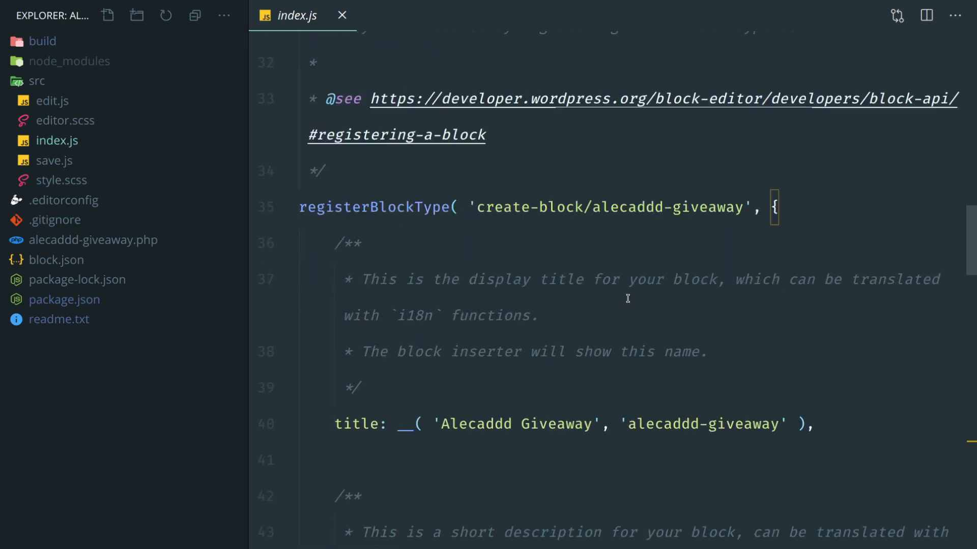
click(334, 206)
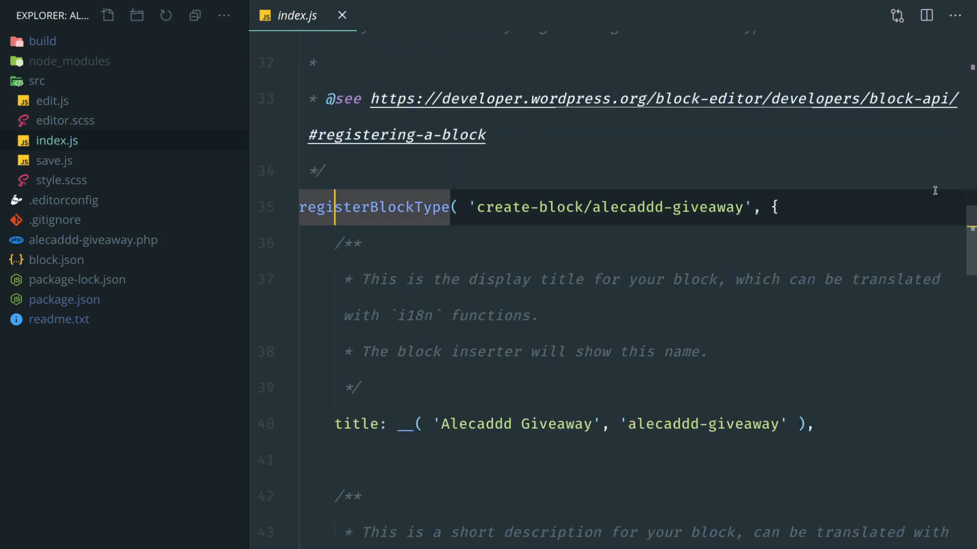
scroll(849, 209, down, 2)
scroll(534, 290, down, 2)
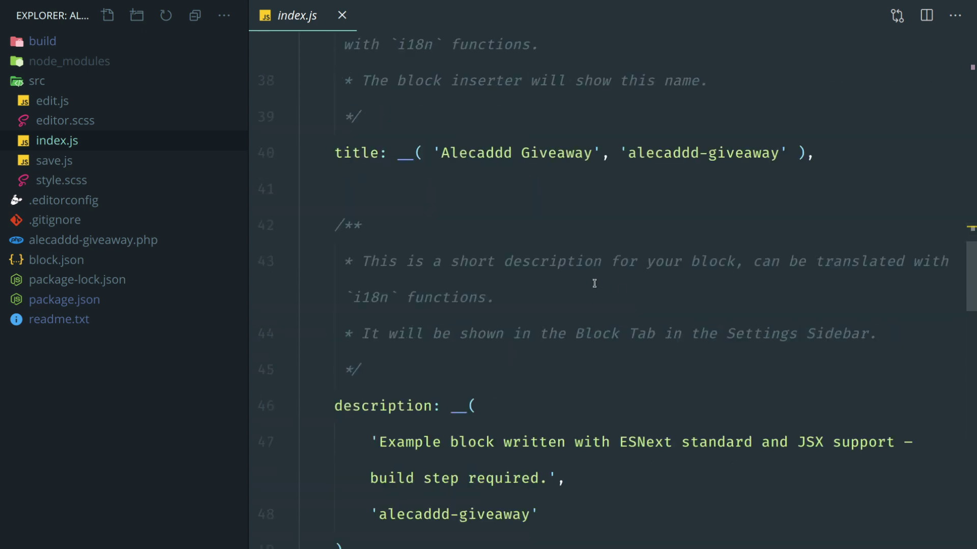
click(440, 155)
key(Up)
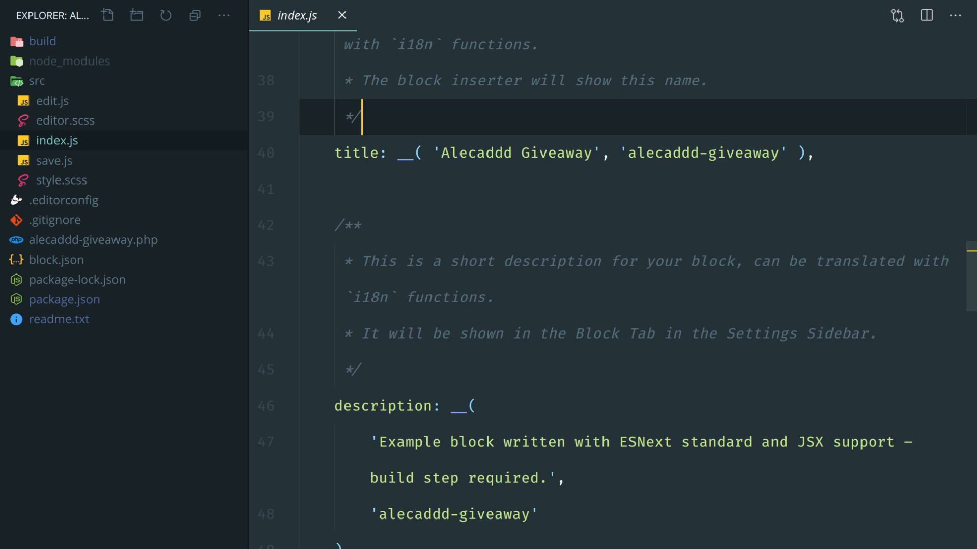
scroll(534, 291, down, 1)
mouse_move(378, 442)
mouse_down()
mouse_move(527, 399)
mouse_move(541, 410)
mouse_up()
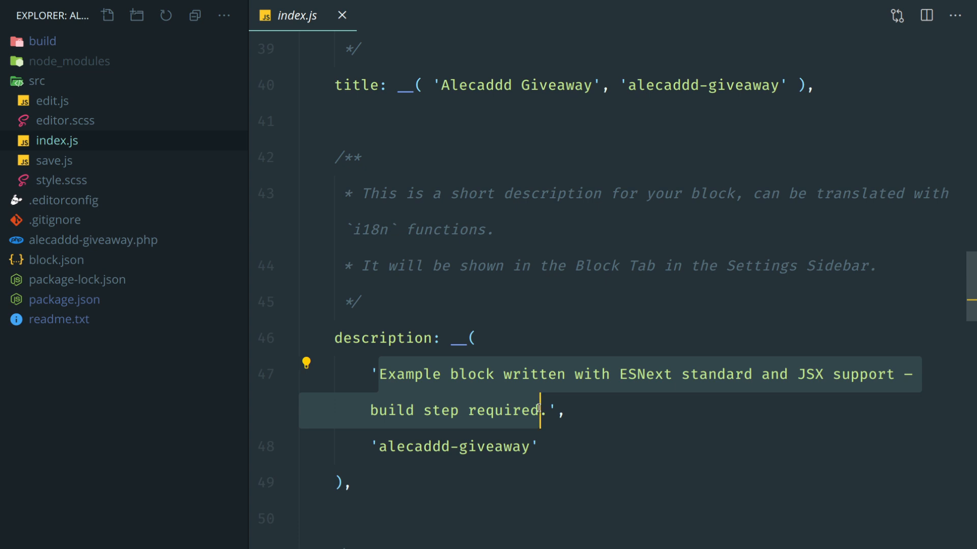
text(Giveaway an)
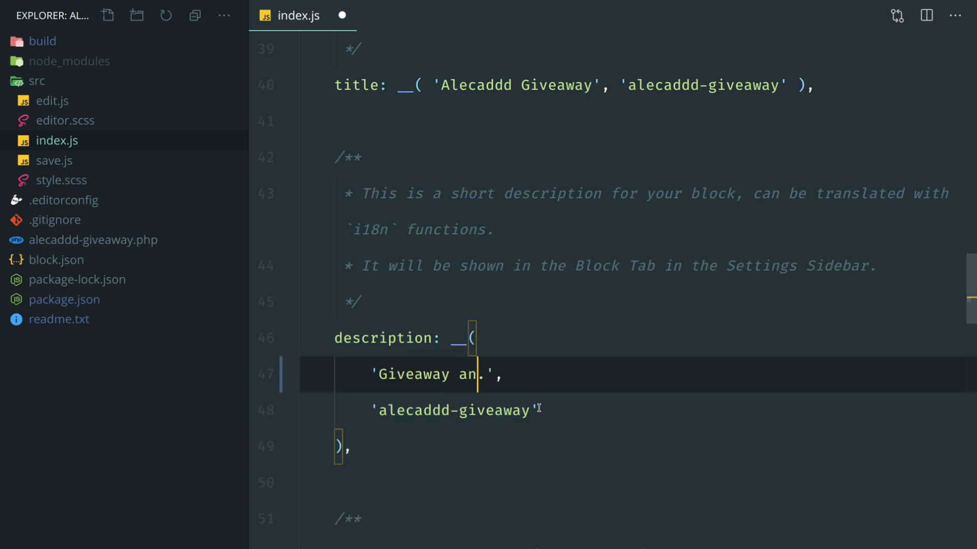
text(d Reward C)
key(BackSpace)
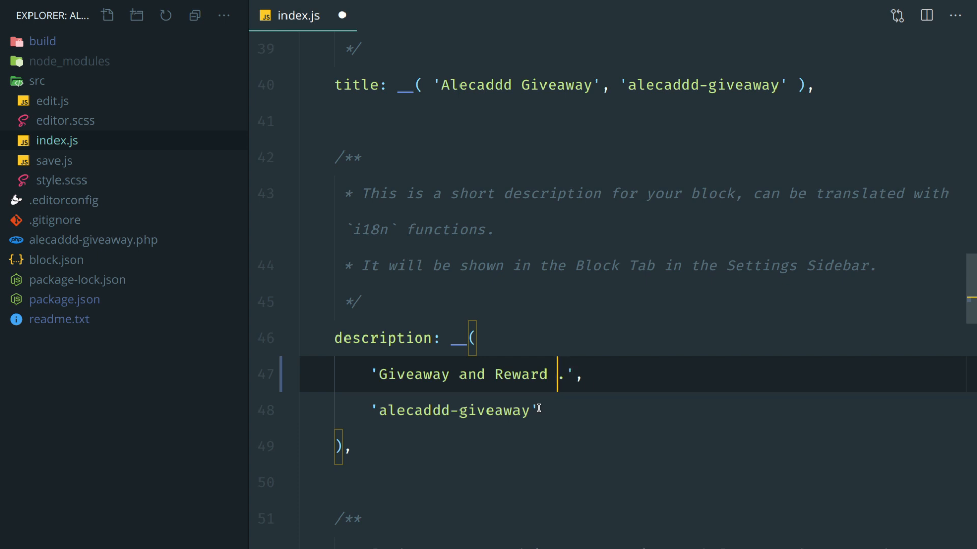
text(Block)
key(ctrl+s)
scroll(538, 410, down, 5)
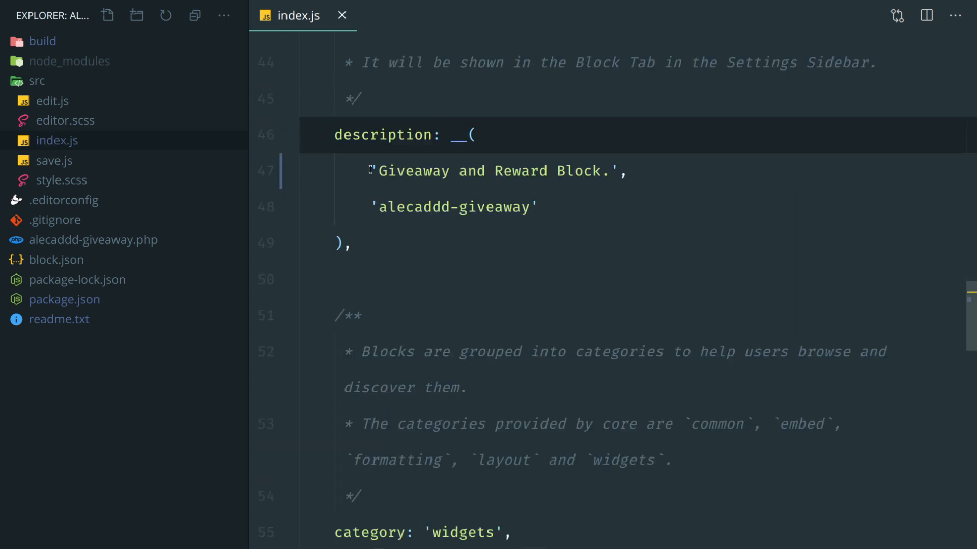
click(512, 357)
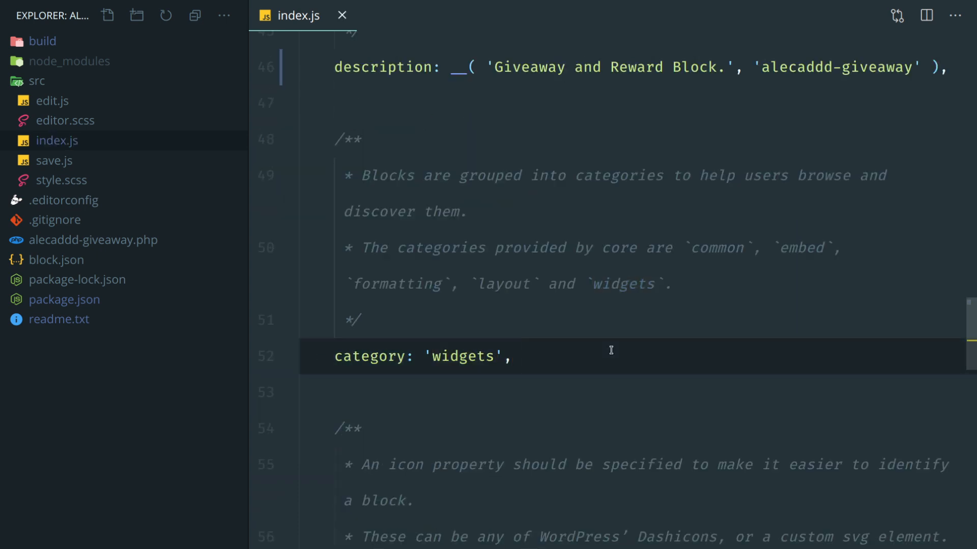
double_click(465, 357)
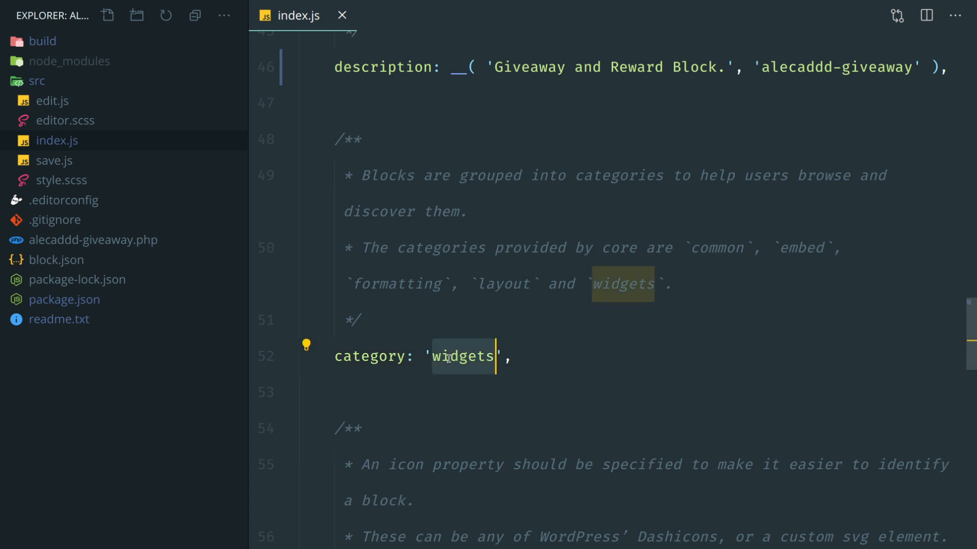
text(common)
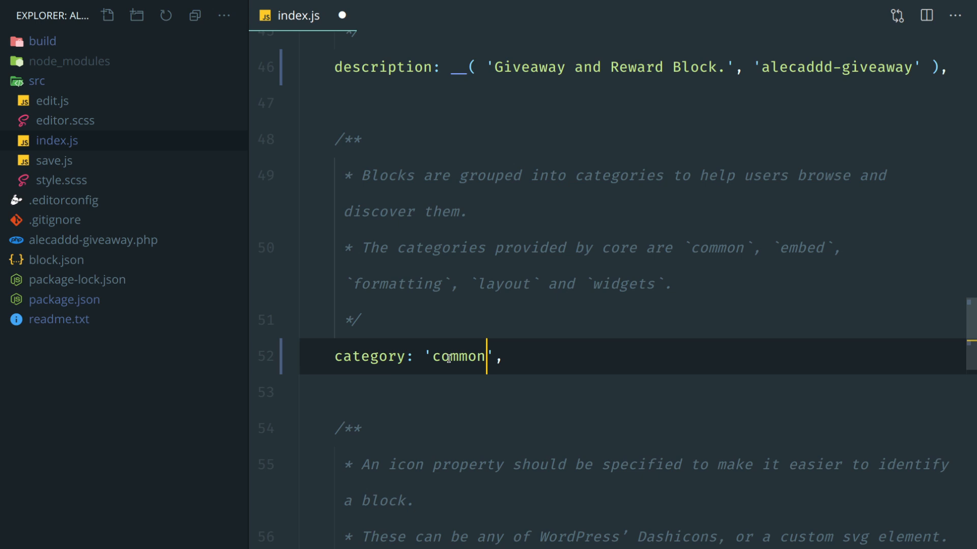
scroll(512, 358, down, 2)
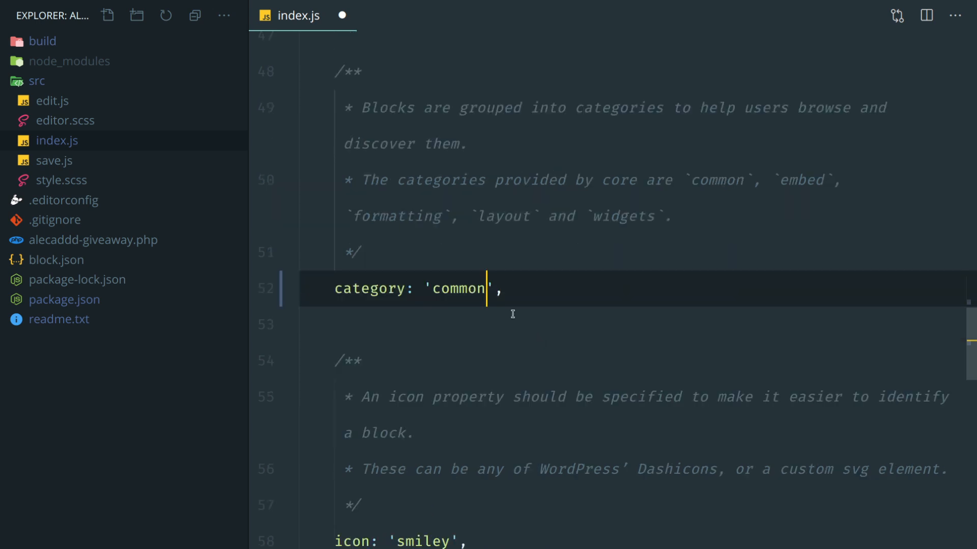
scroll(512, 314, down, 3)
scroll(513, 313, down, 2)
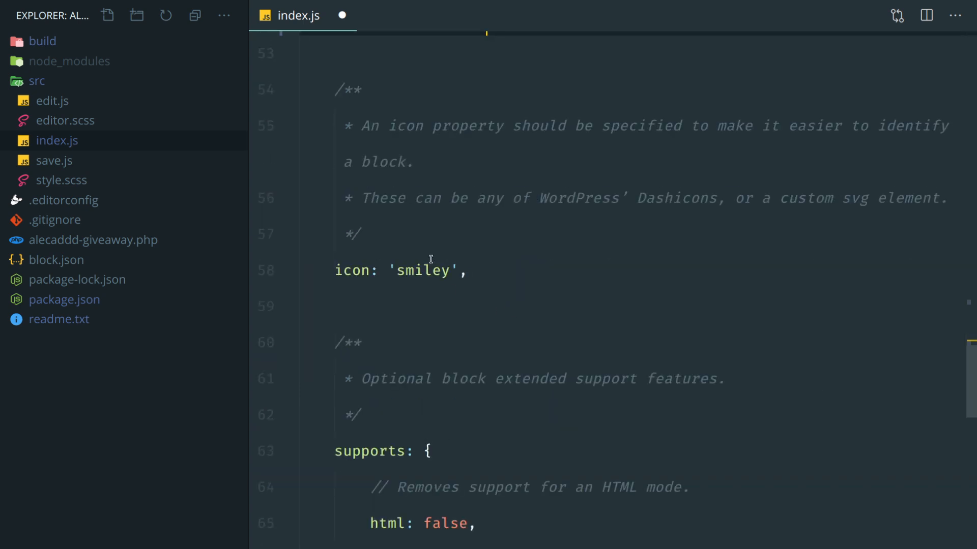
double_click(430, 269)
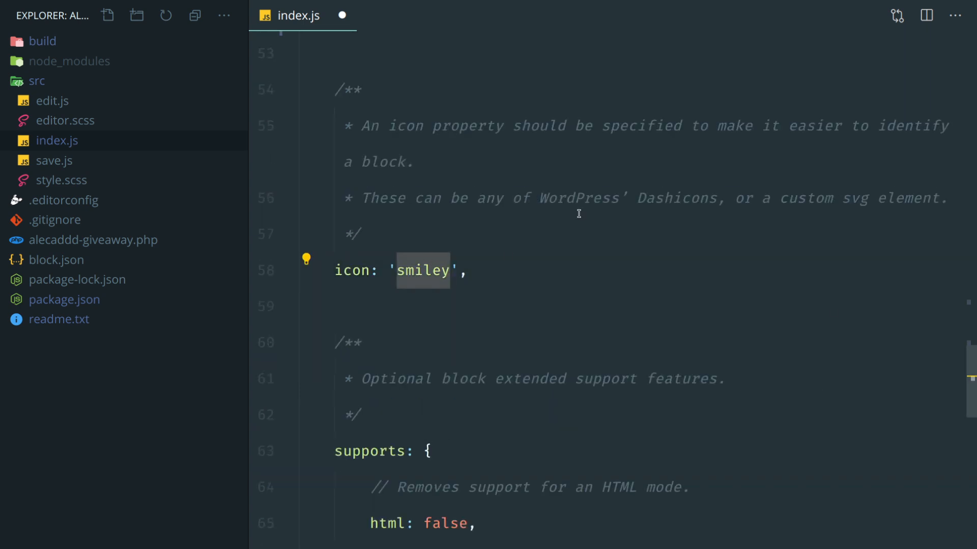
text(awards)
key(ctrl+s)
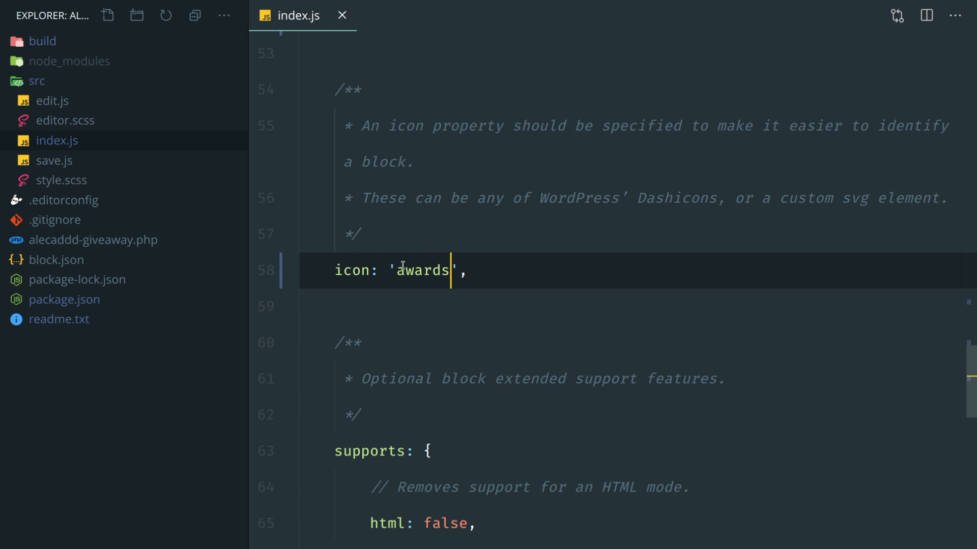
double_click(402, 268)
click(653, 199)
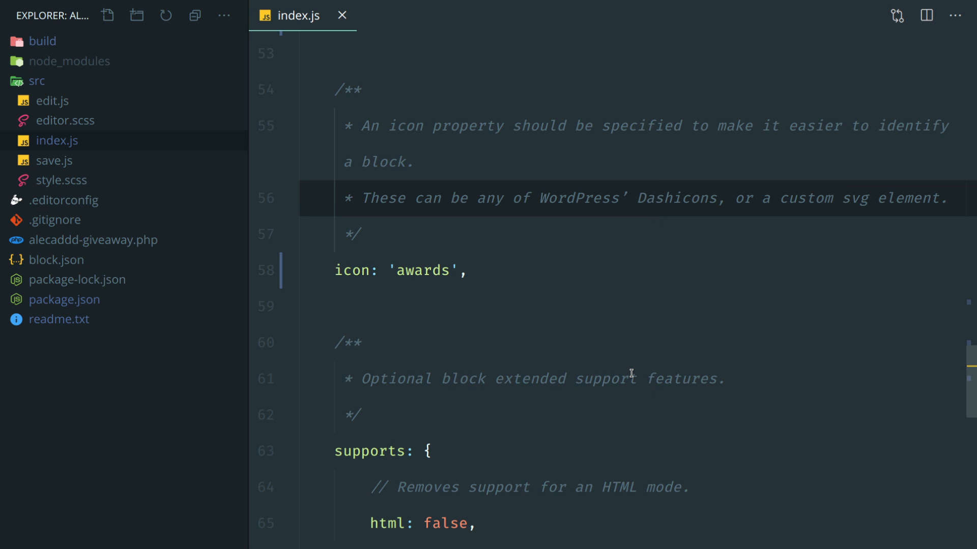
scroll(631, 373, down, 4)
scroll(631, 373, up, 1)
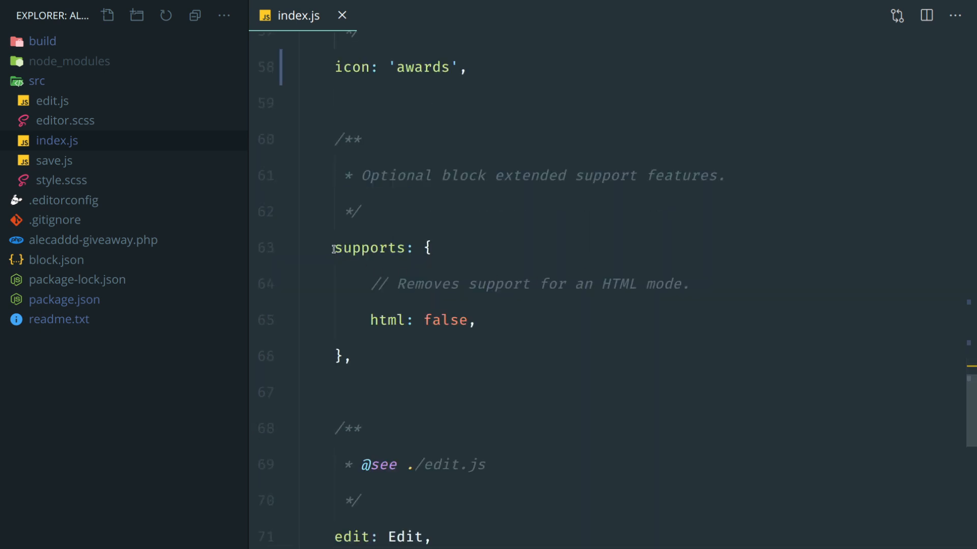
click(489, 248)
drag(477, 320, 389, 320)
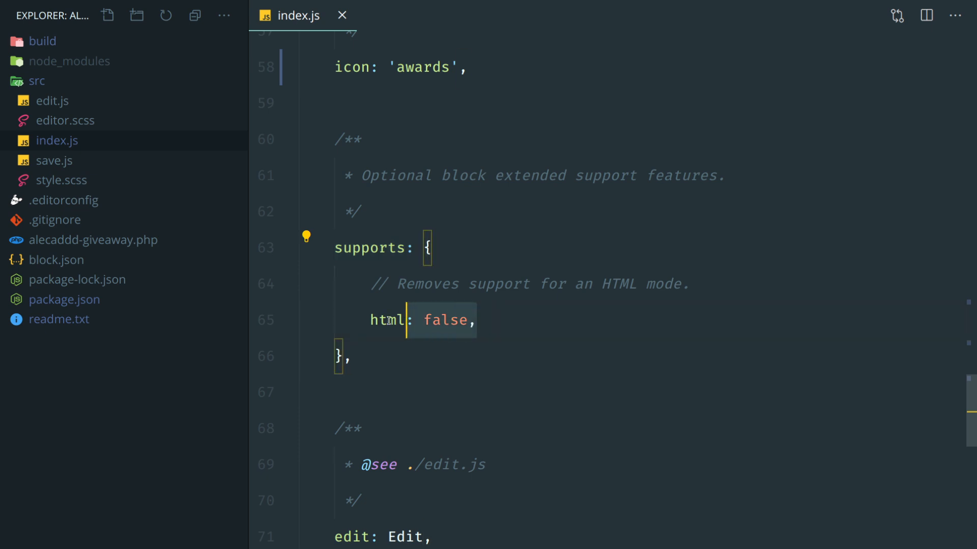
click(370, 320)
click(633, 283)
click(587, 244)
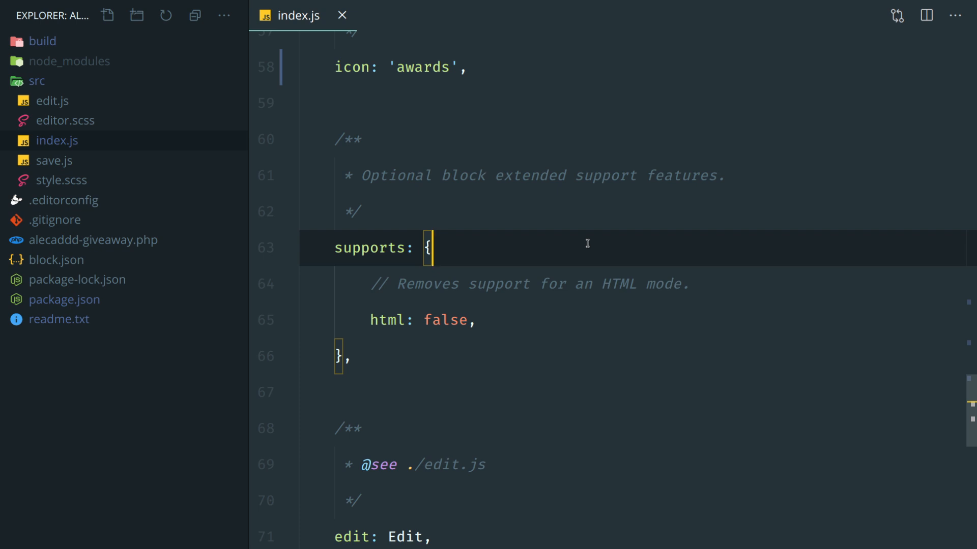
click(421, 360)
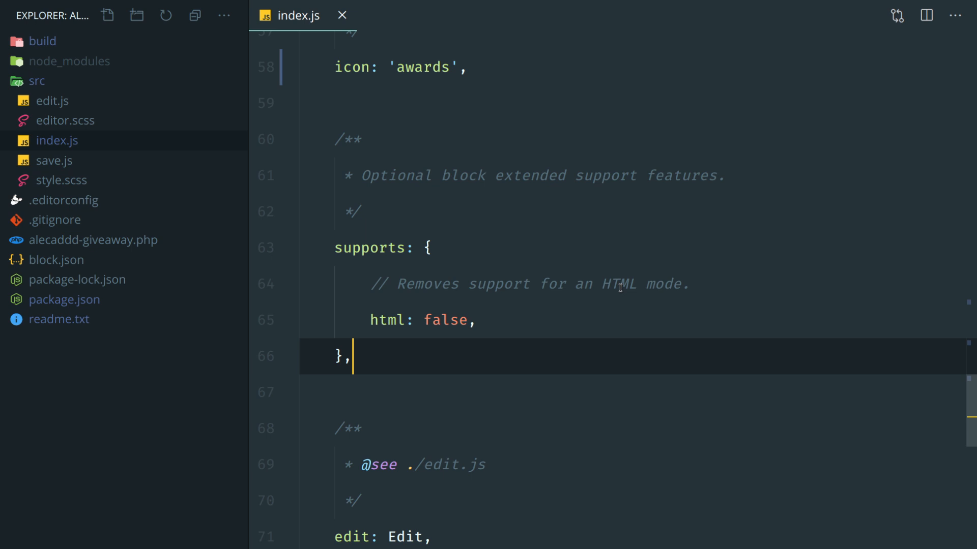
key(Return)
key(Return)
scroll(620, 288, down, 3)
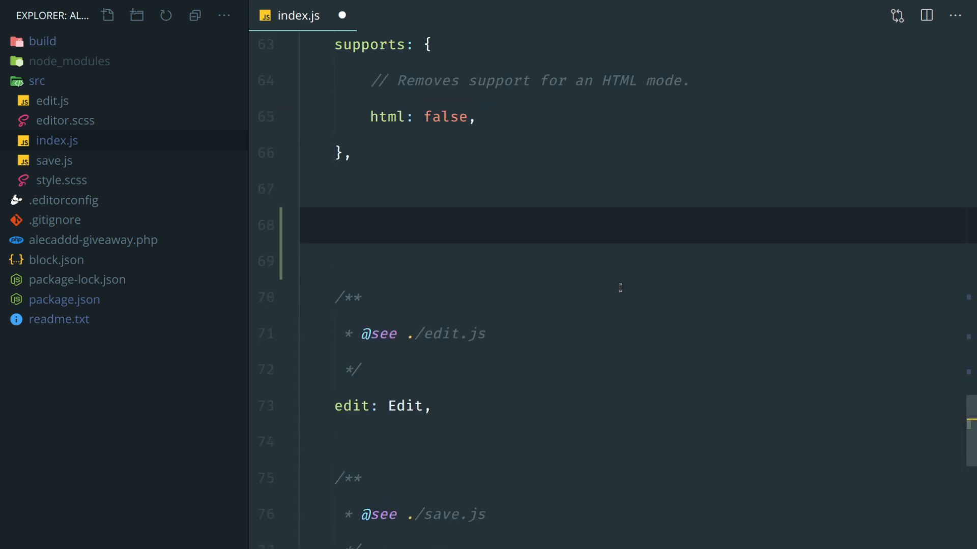
scroll(619, 287, down, 2)
text(att)
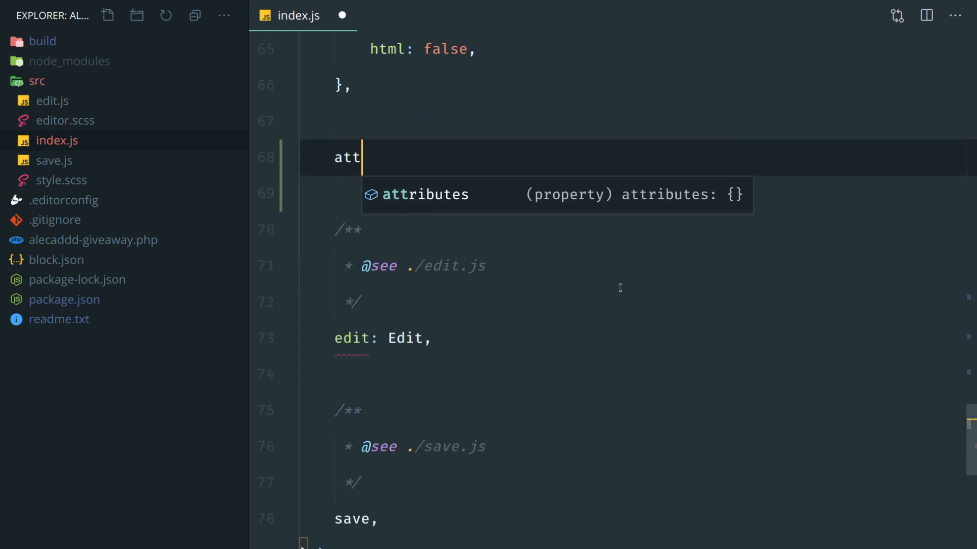
text(ributes)
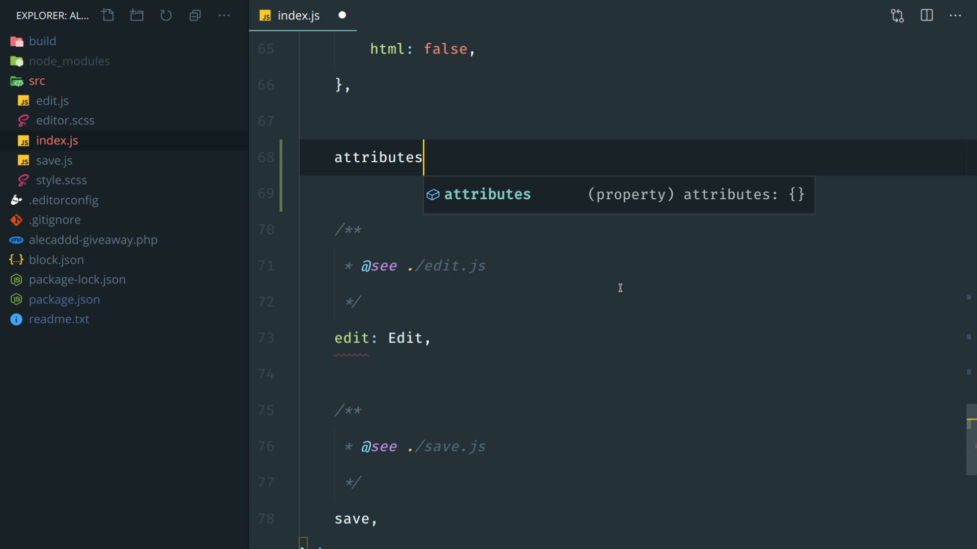
text(: {)
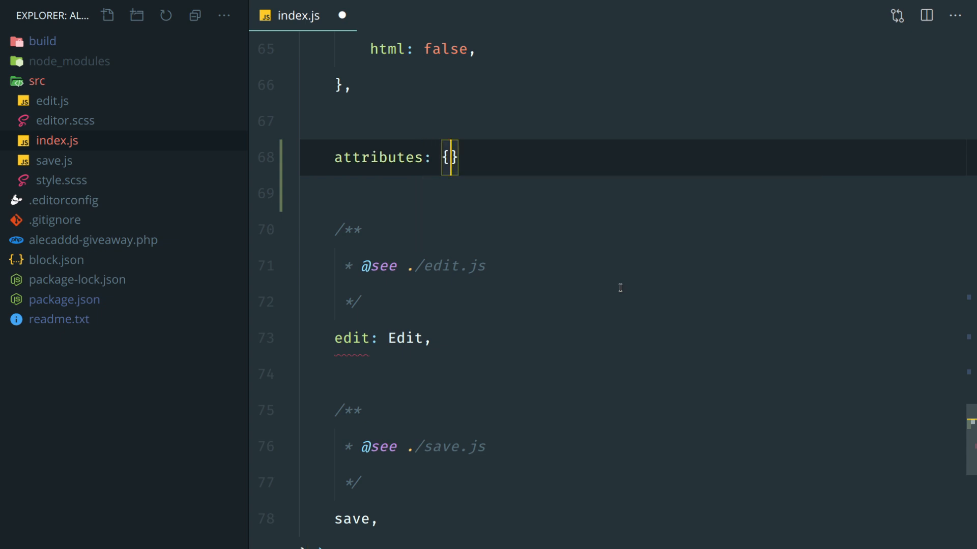
Add an attributes object after supports containing an empty title attribute block
key(Right)
text(,)
key(Left)
key(Left)
key(Return)
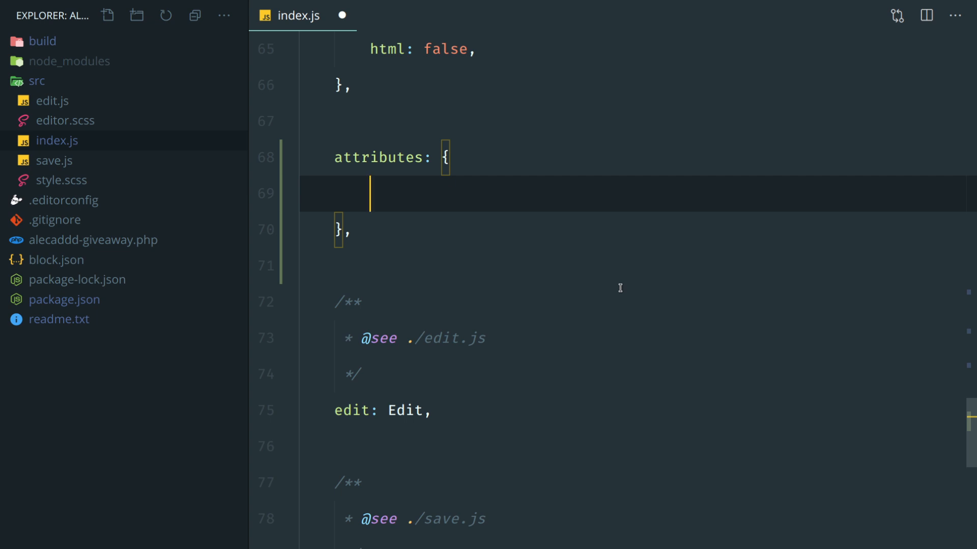
text(title:)
text( {)
key(Return)
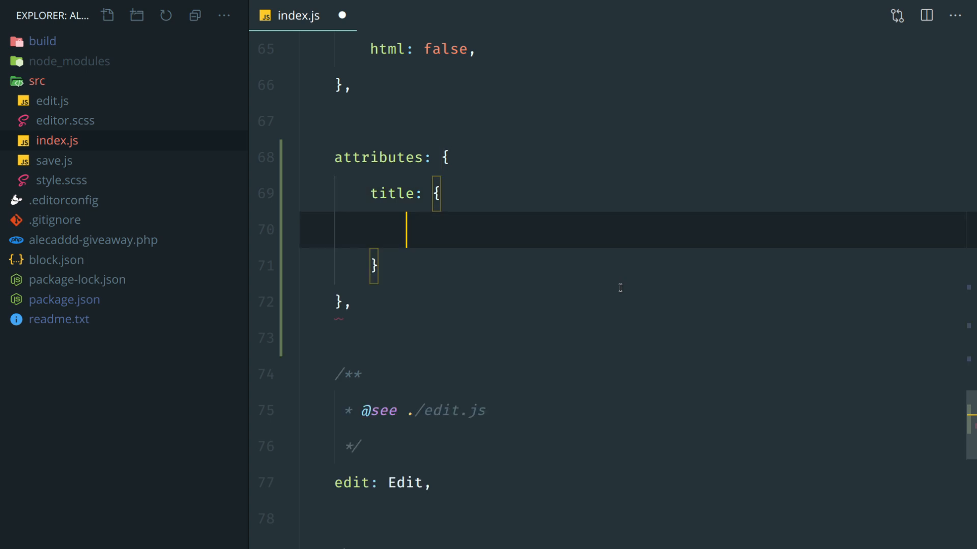
text(ty)
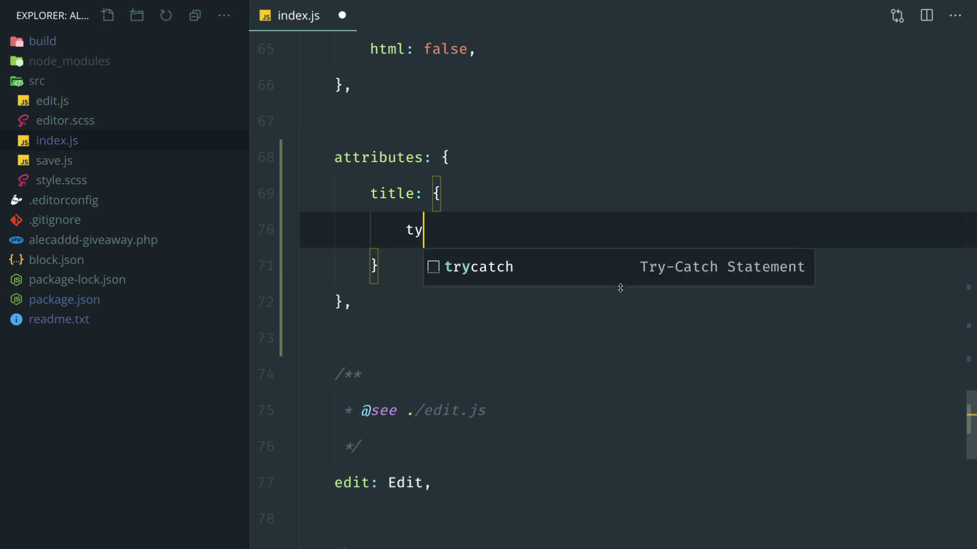
text(pe: ')
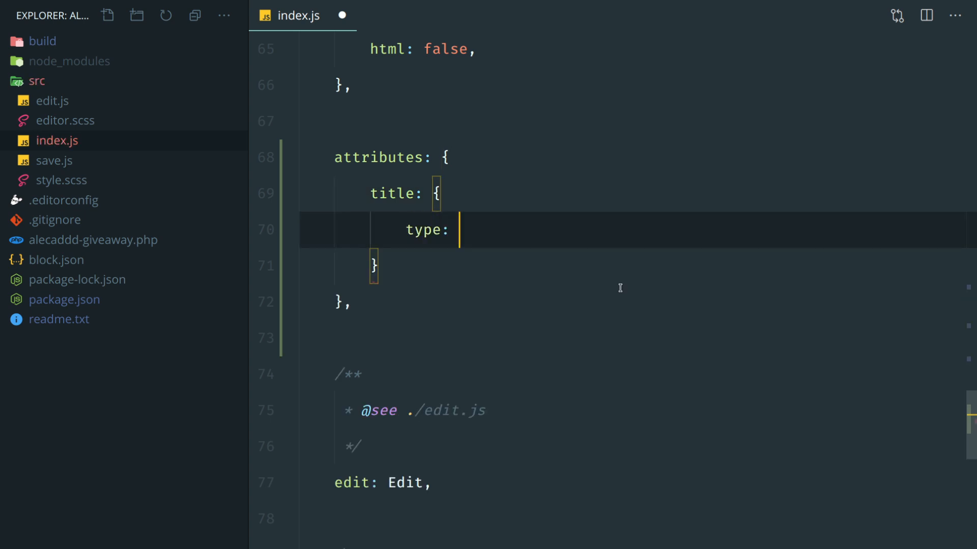
text(string',)
Give title type string, source html and selector h2 (briefly trying h1)
key(Return)
text(source)
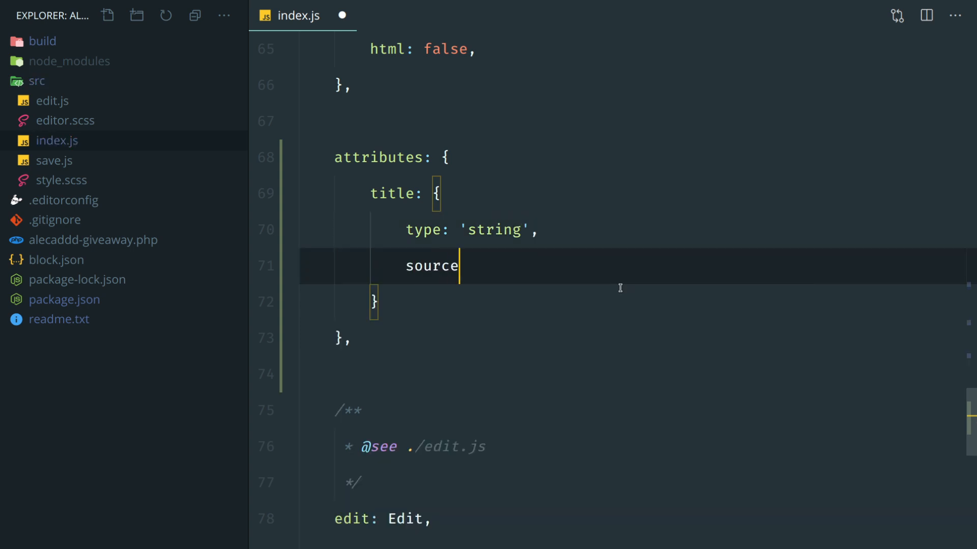
text(: )
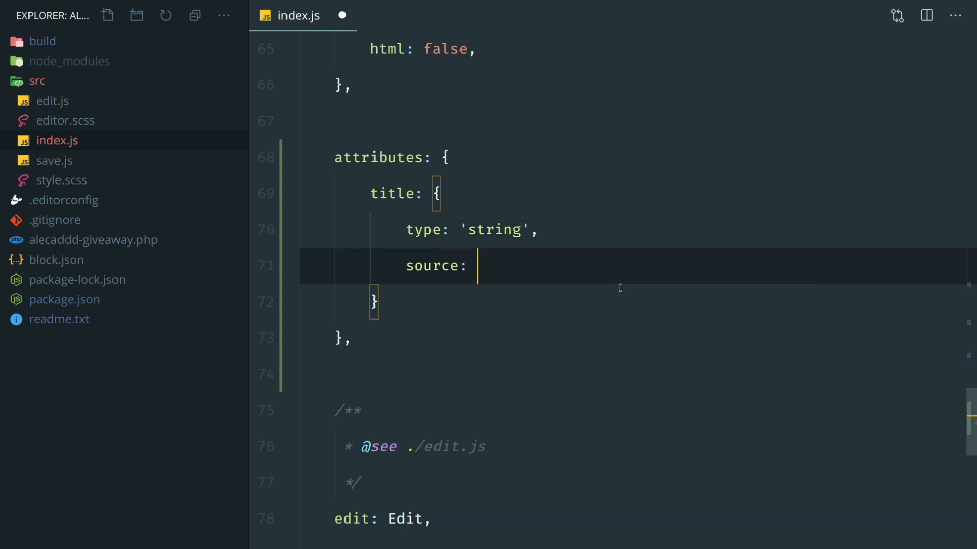
text('html',)
key(Return)
text(selector)
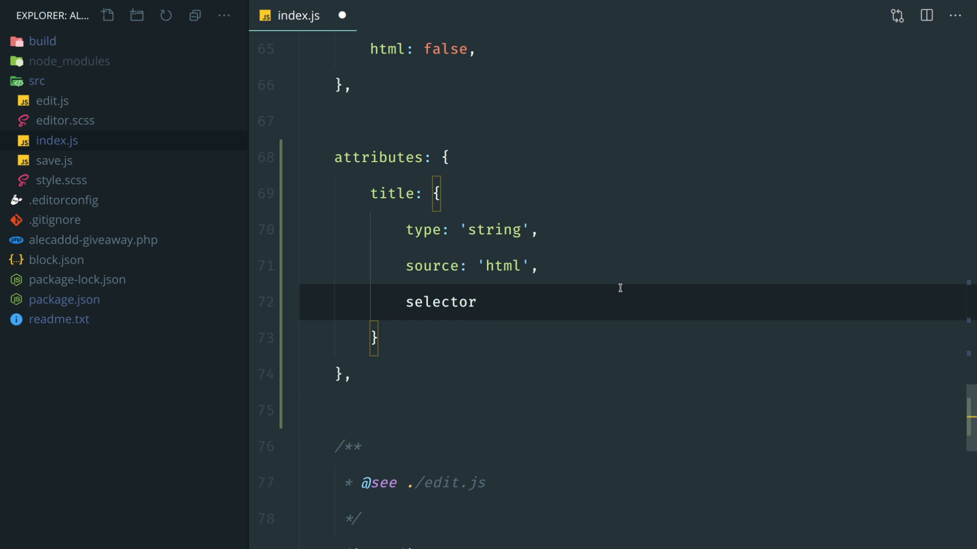
text(:)
key(BackSpace)
text(1)
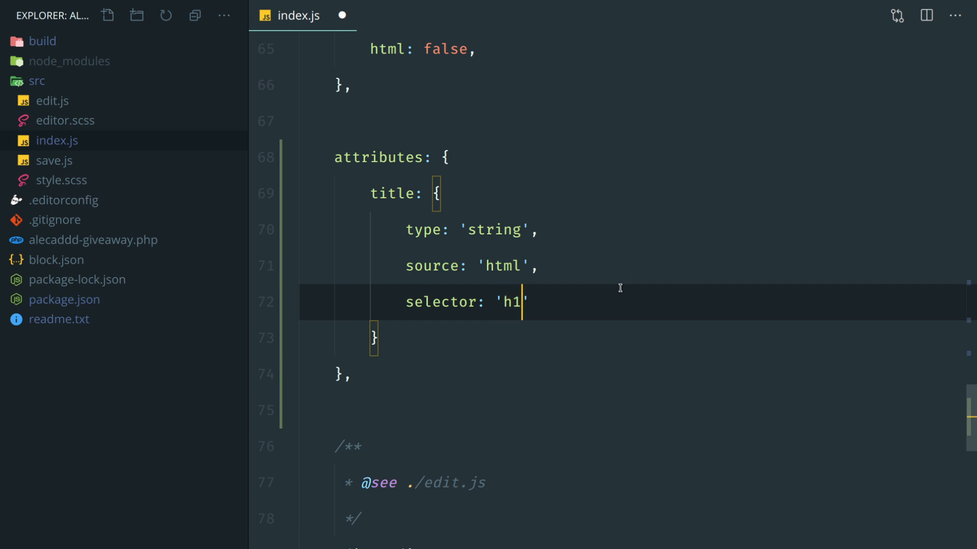
key(BackSpace)
text(2)
key(Left)
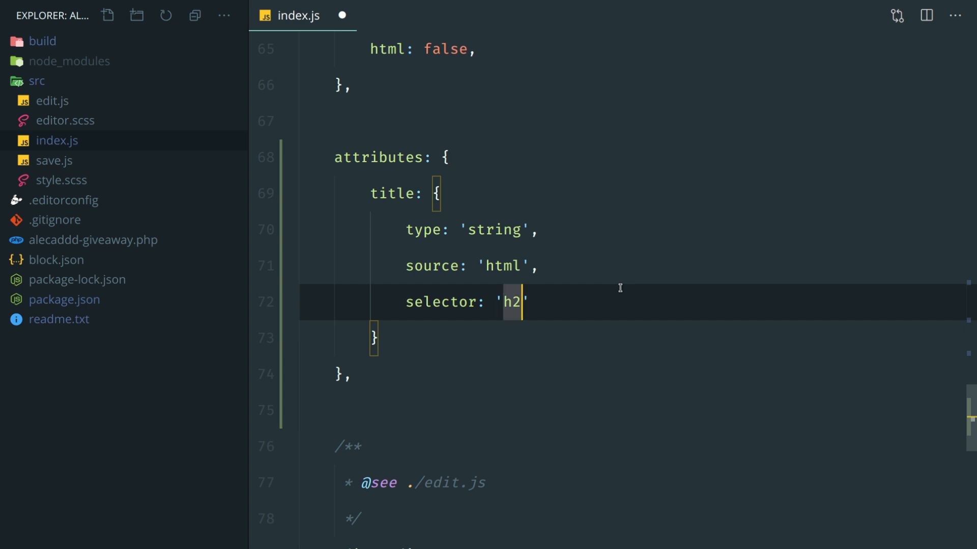
key(Right)
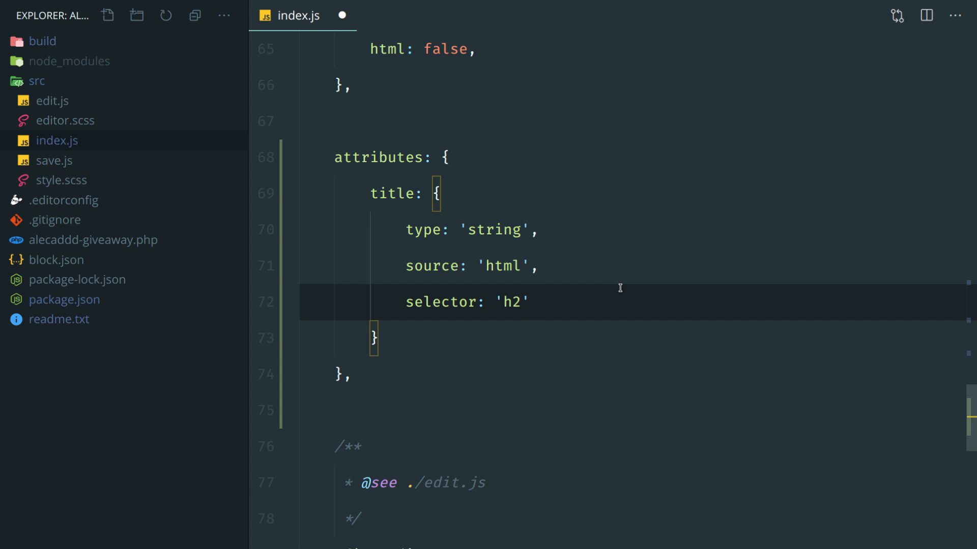
key(Down)
text(,)
Add a description attribute with type string, source html and selector p
key(Return)
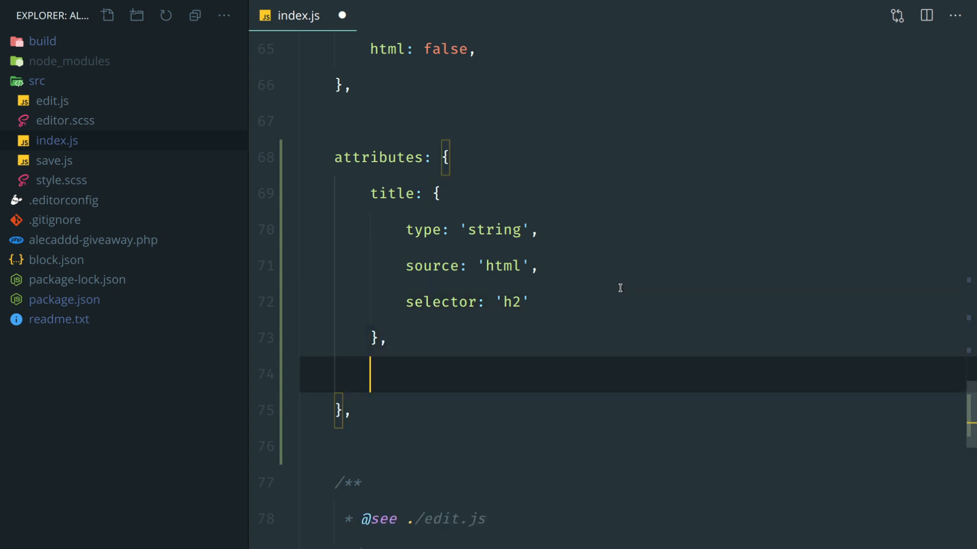
text(a)
key(BackSpace)
text(des)
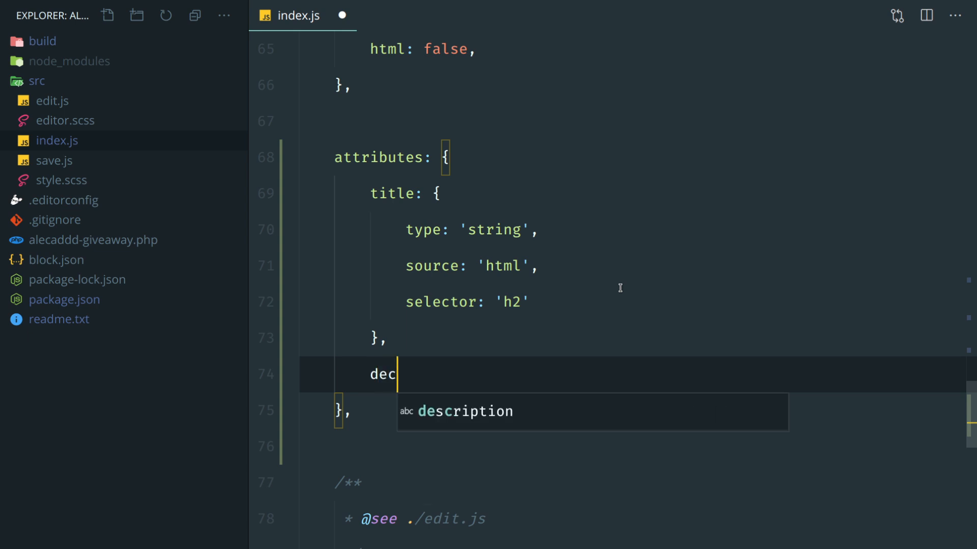
text(cription: )
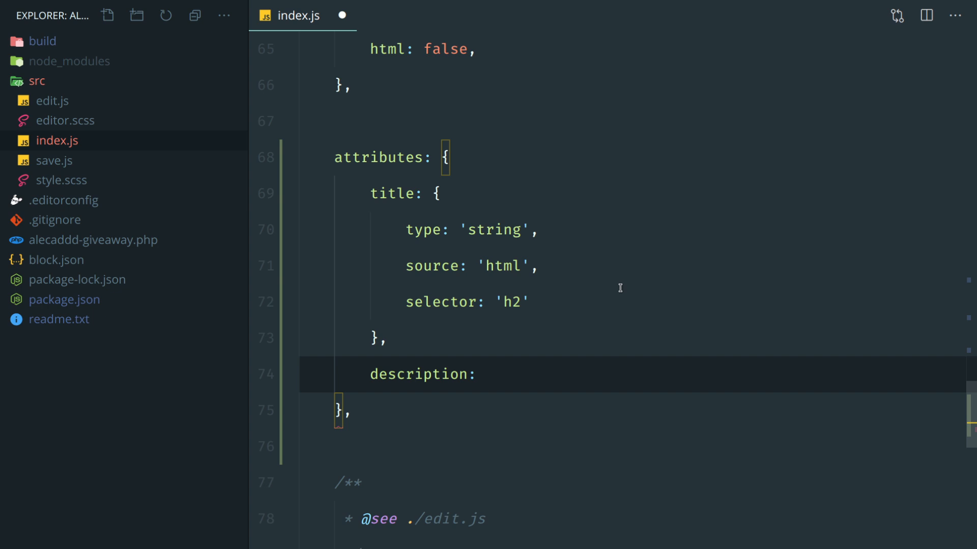
text({)
key(Return)
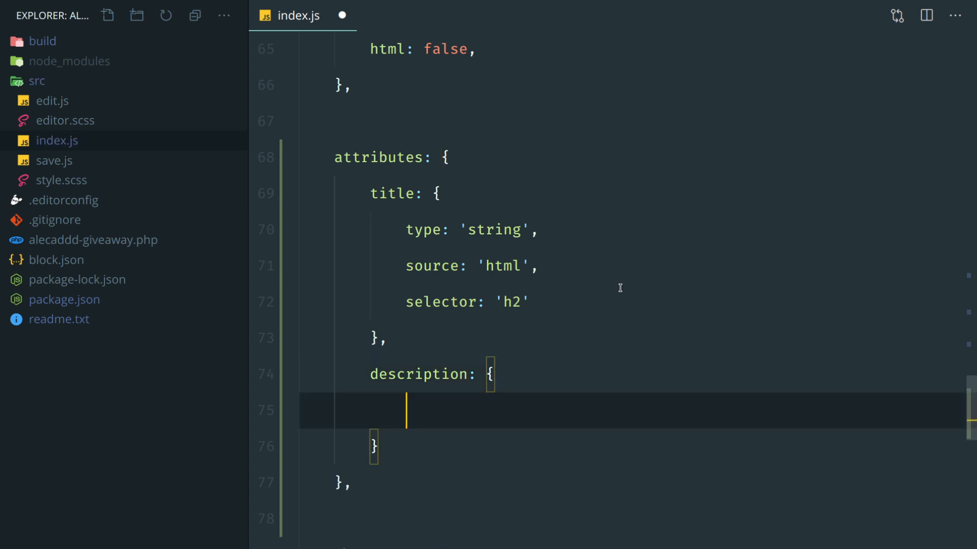
scroll(619, 287, down, 3)
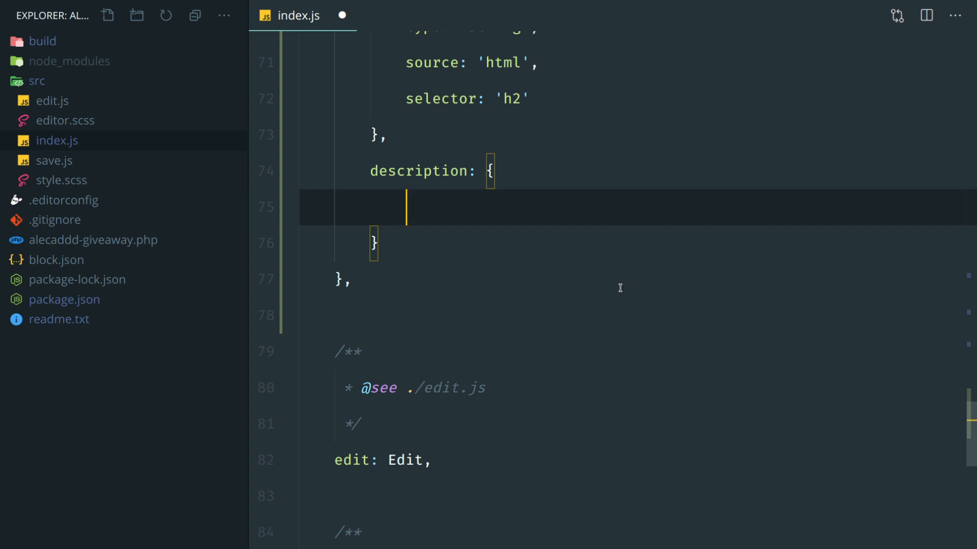
text(type: 's)
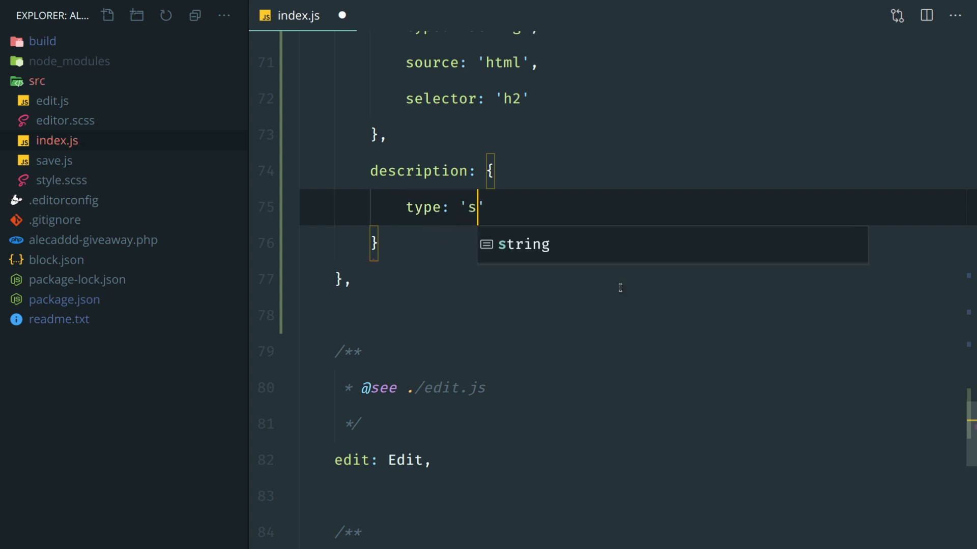
text(tring')
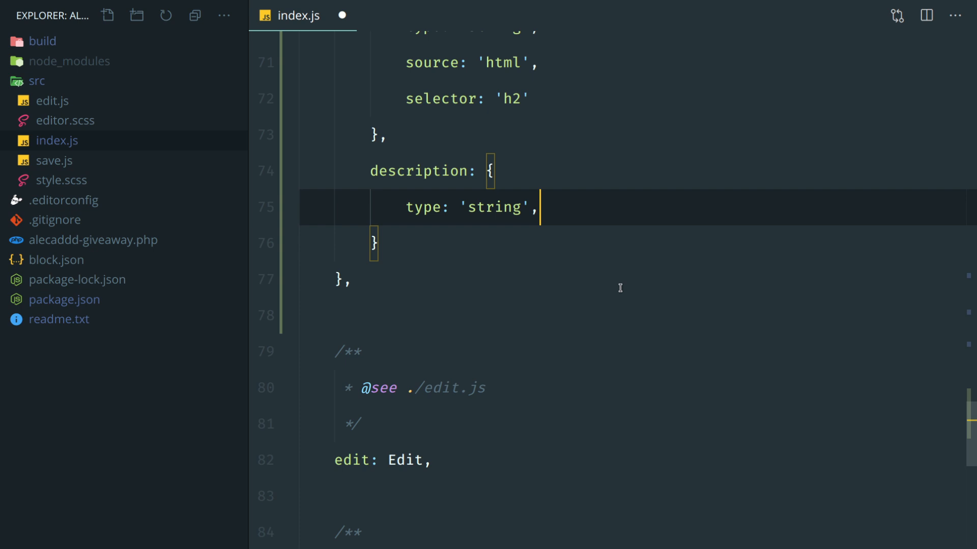
key(Return)
text(sourc)
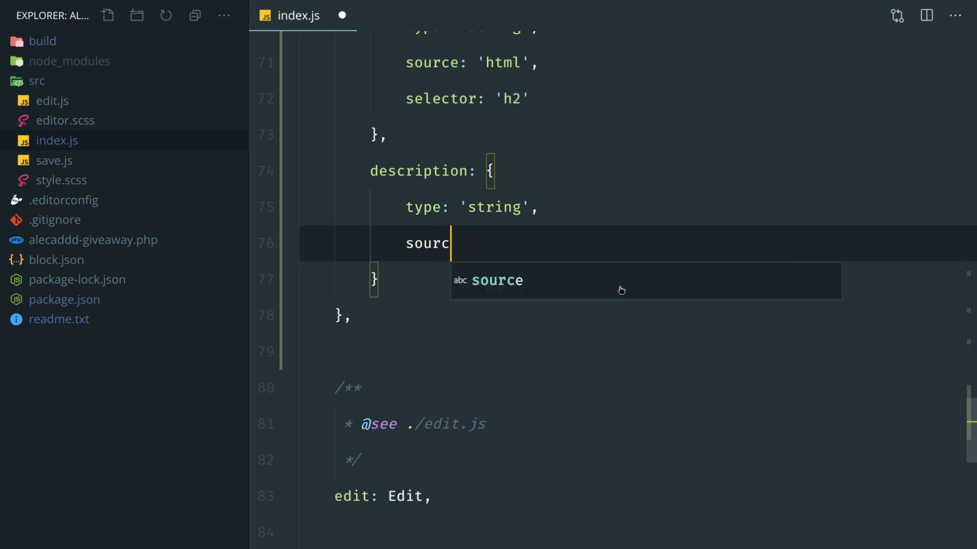
text(e: 'html)
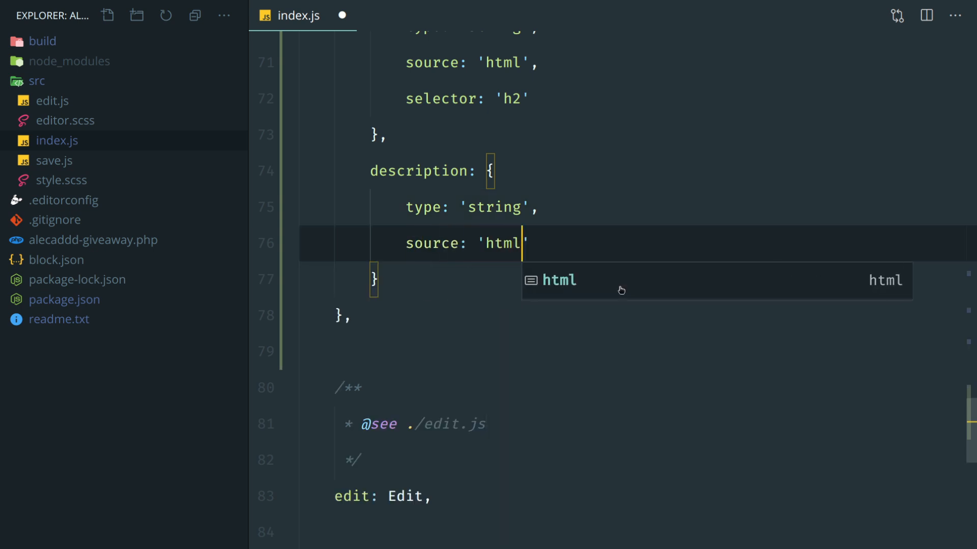
text(',)
key(Return)
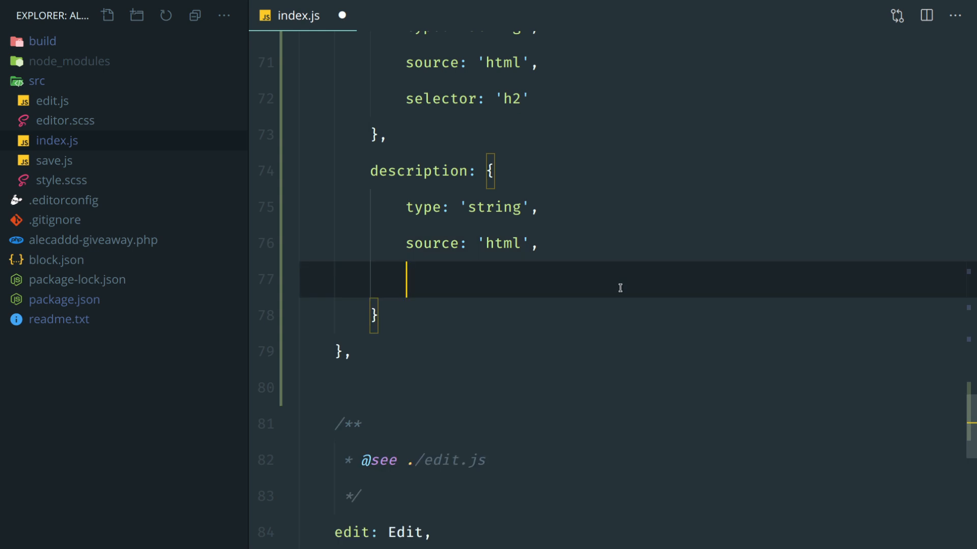
text(seke)
key(BackSpace)
key(BackSpace)
text(le)
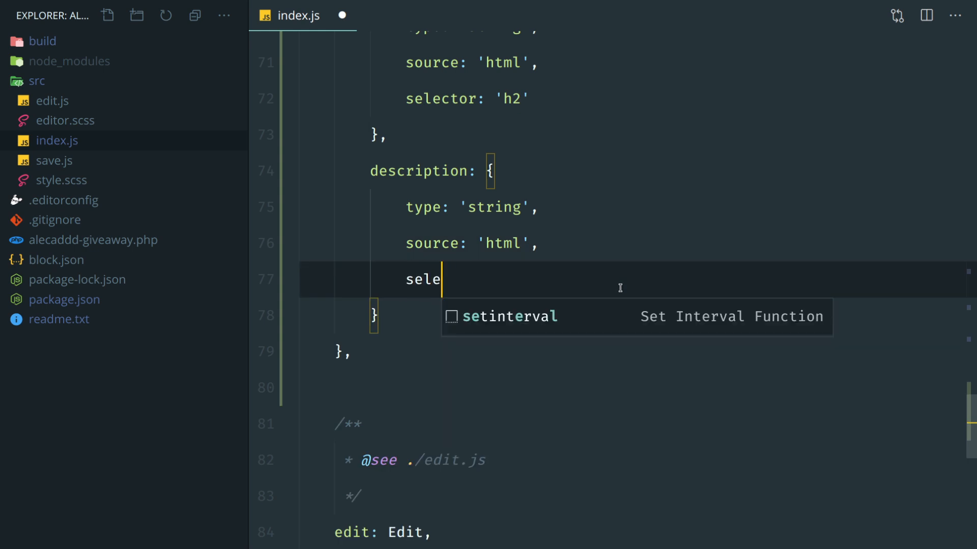
text(ctor: 'p)
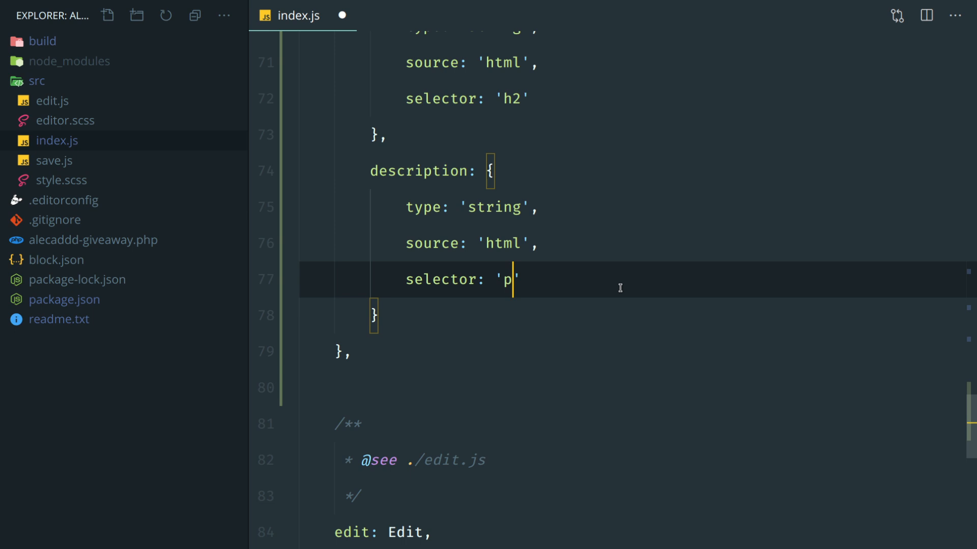
key(Right)
key(Down)
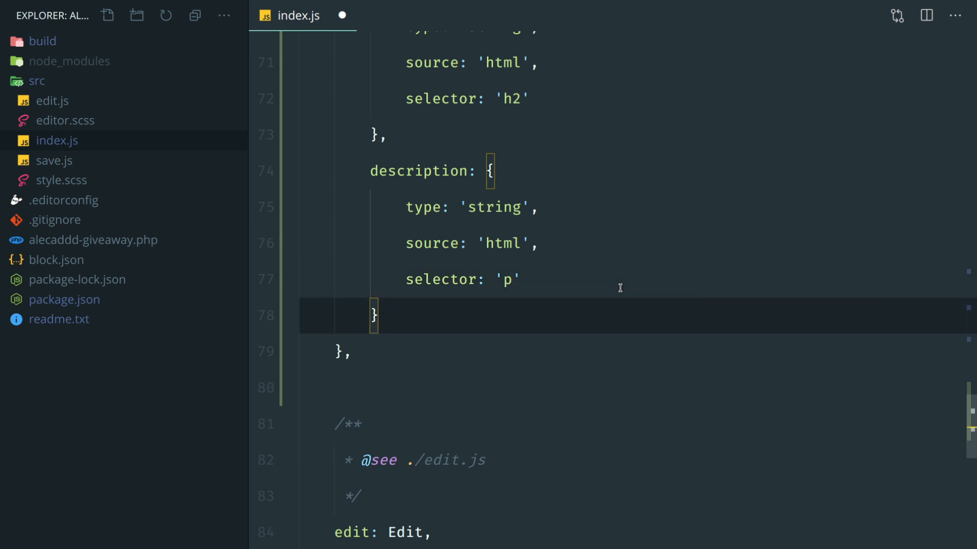
scroll(620, 288, down, 2)
scroll(617, 283, up, 3)
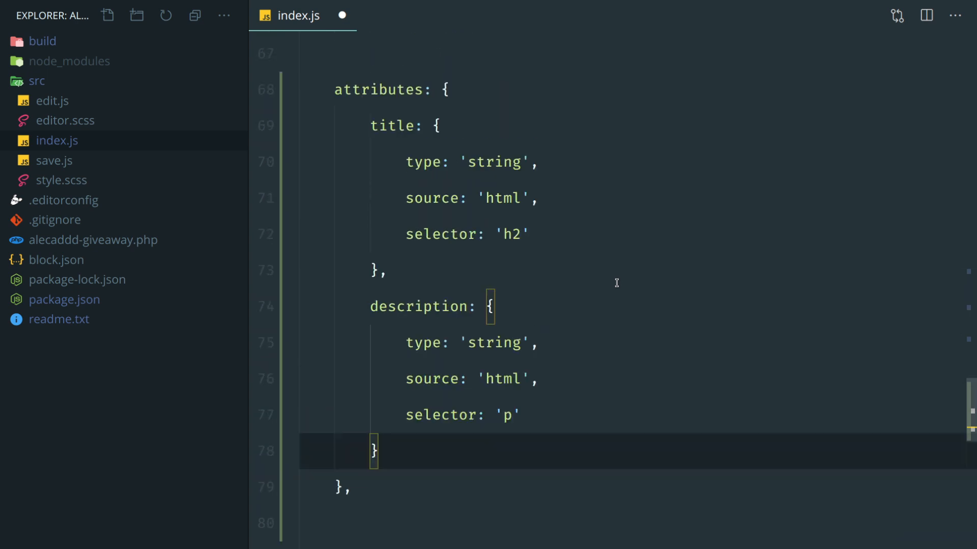
drag(371, 125, 462, 268)
Insert a titleColor attribute, type string with default #333, after title
click(590, 257)
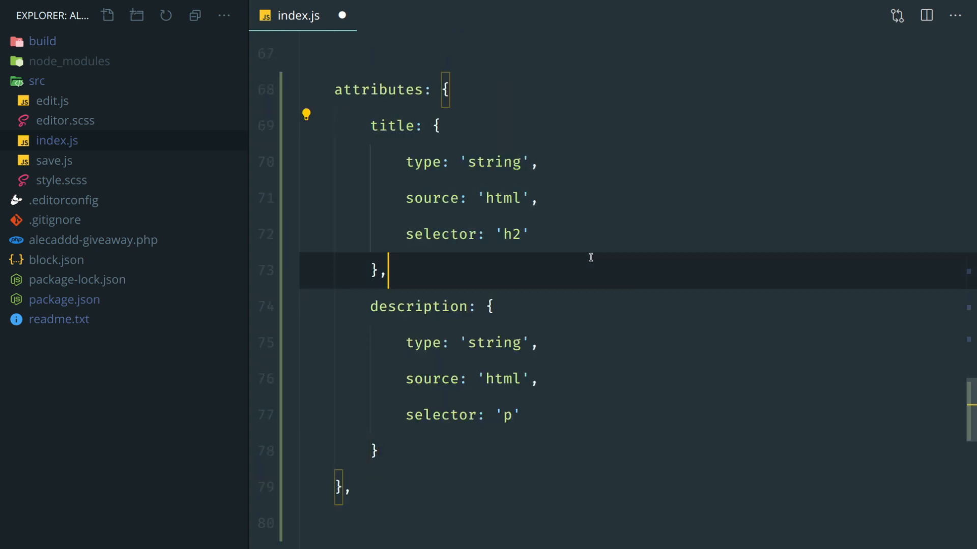
scroll(591, 257, down, 2)
scroll(590, 258, up, 2)
key(Return)
text(title)
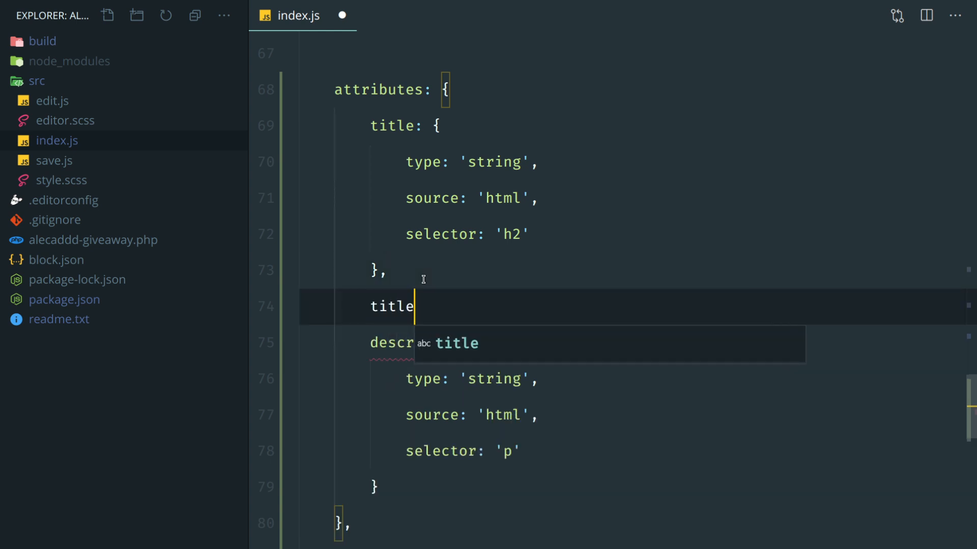
text(Color: )
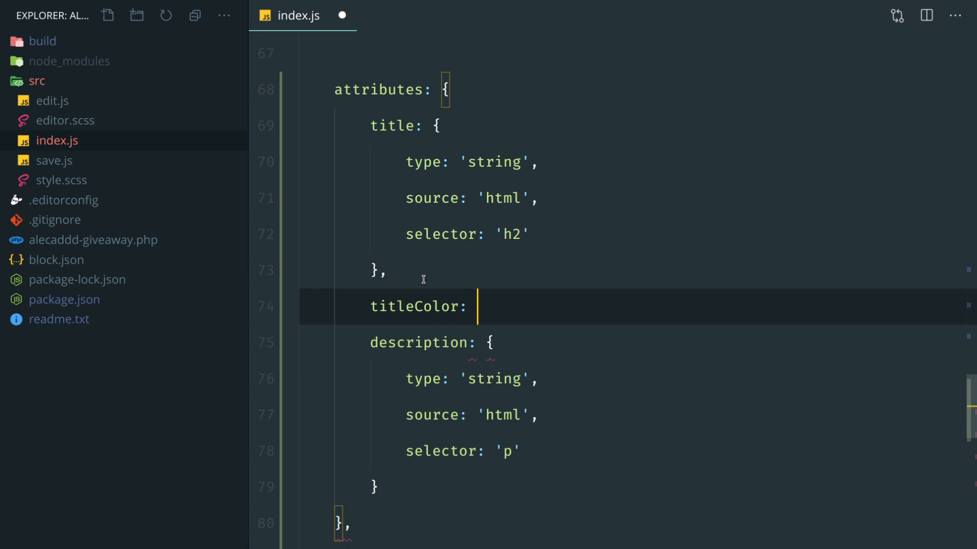
text({)
key(Return)
text(type)
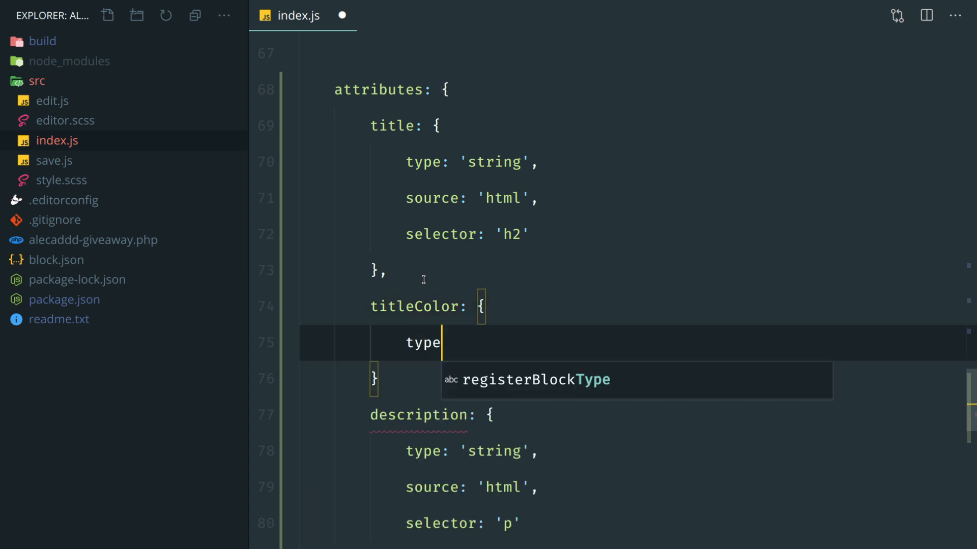
text(: 'string)
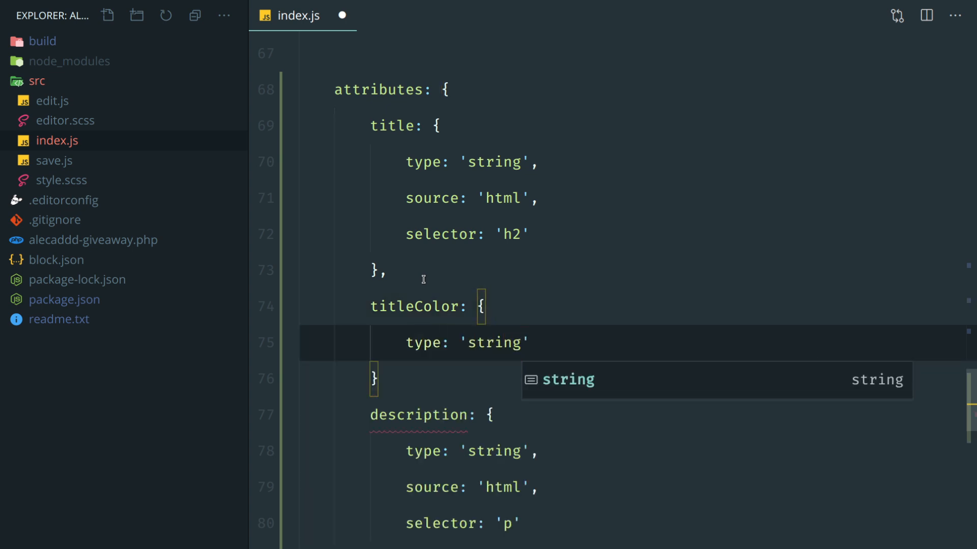
text(',)
key(Return)
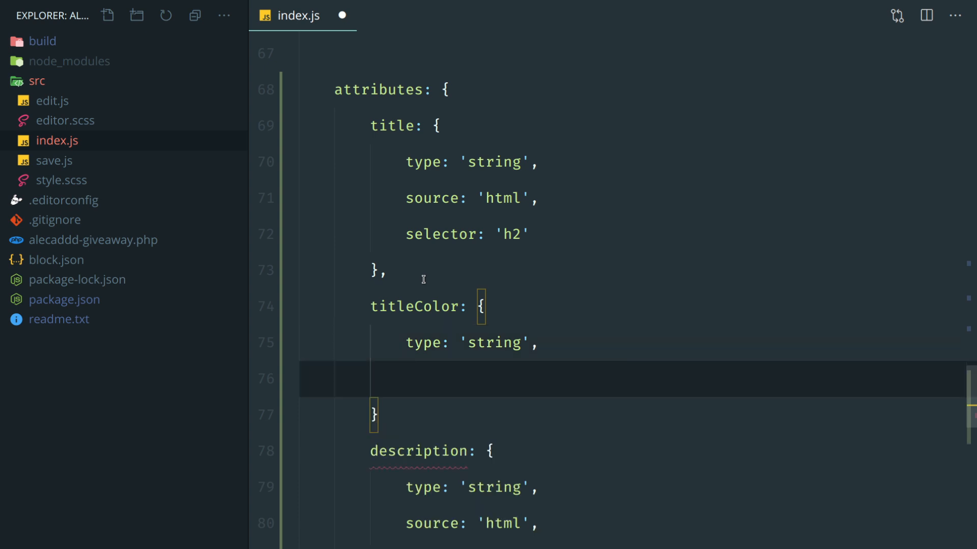
text(def)
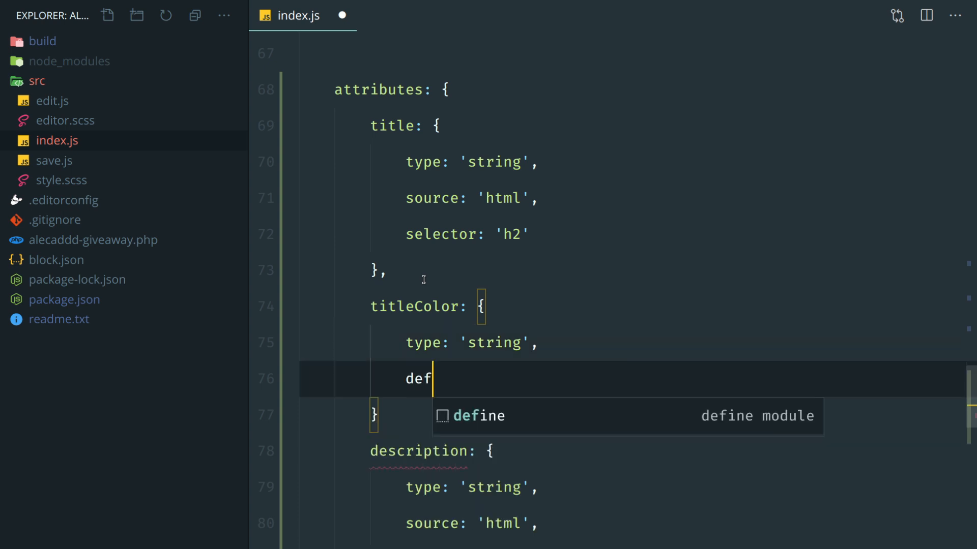
text(ault: )
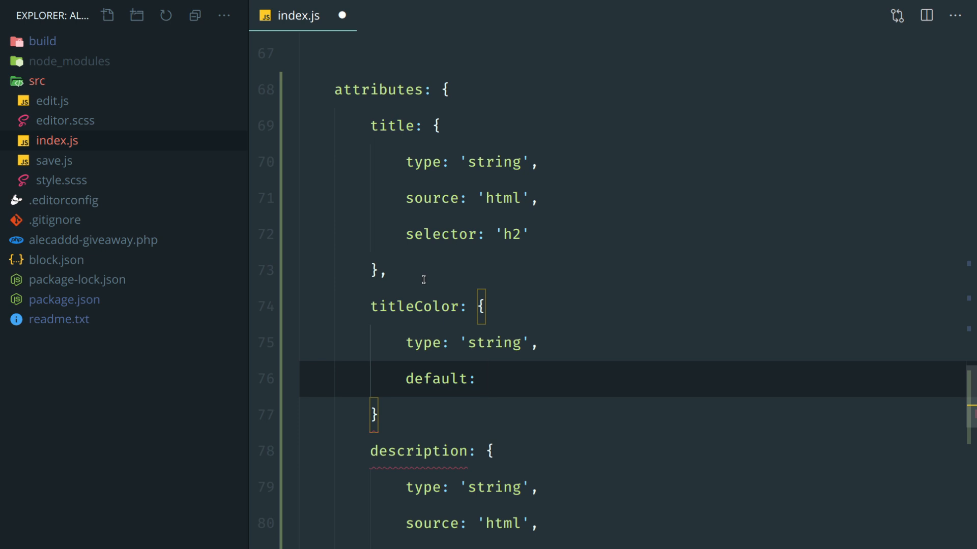
text(')
text(#333)
key(Down)
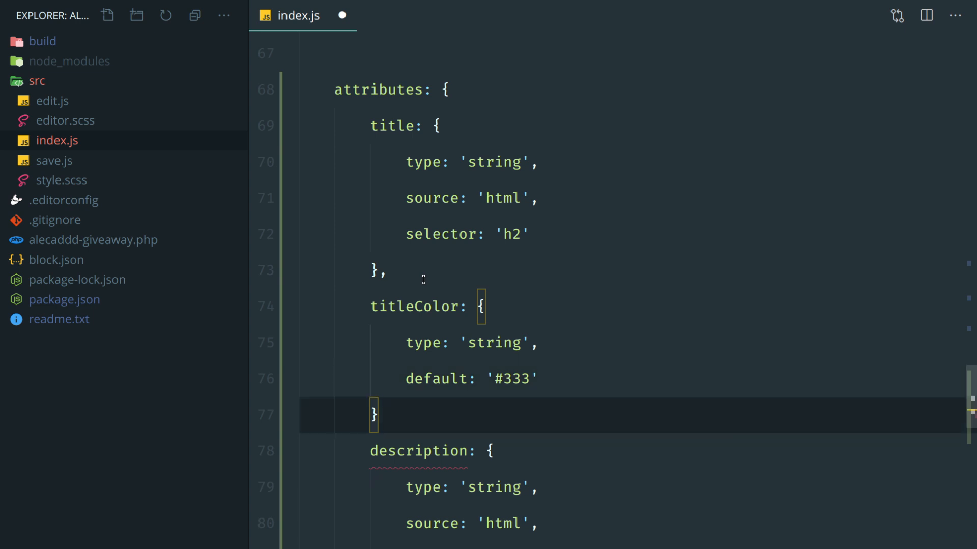
text(,)
scroll(537, 386, down, 2)
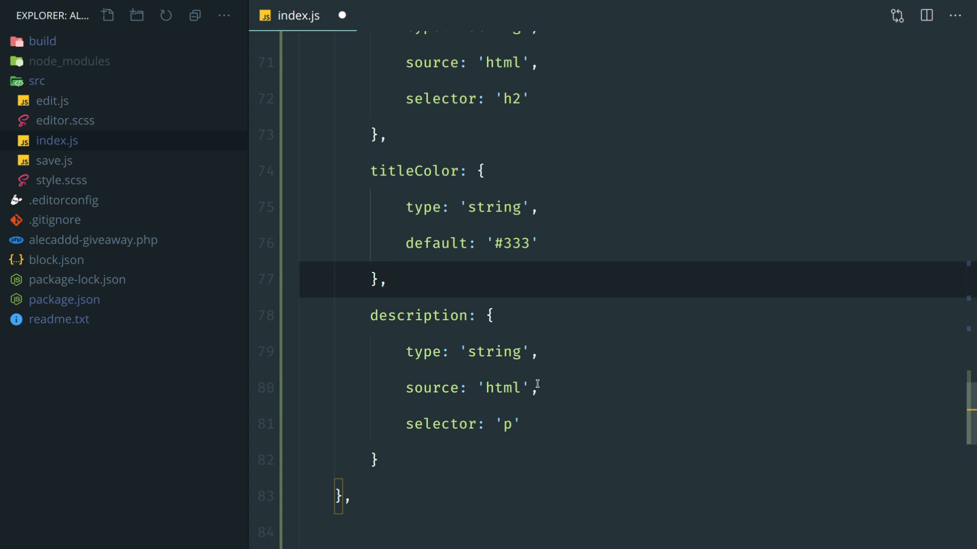
scroll(458, 297, up, 2)
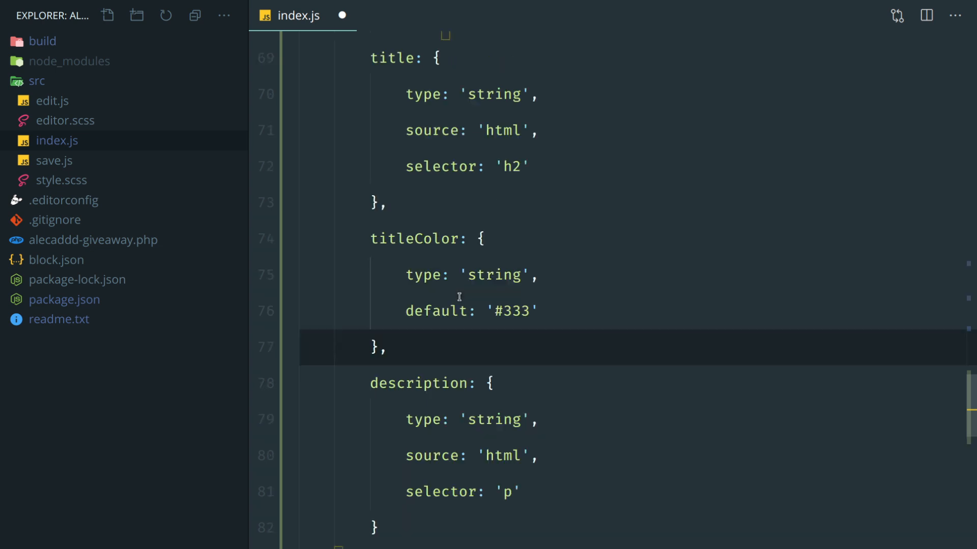
scroll(459, 296, down, 3)
click(512, 331)
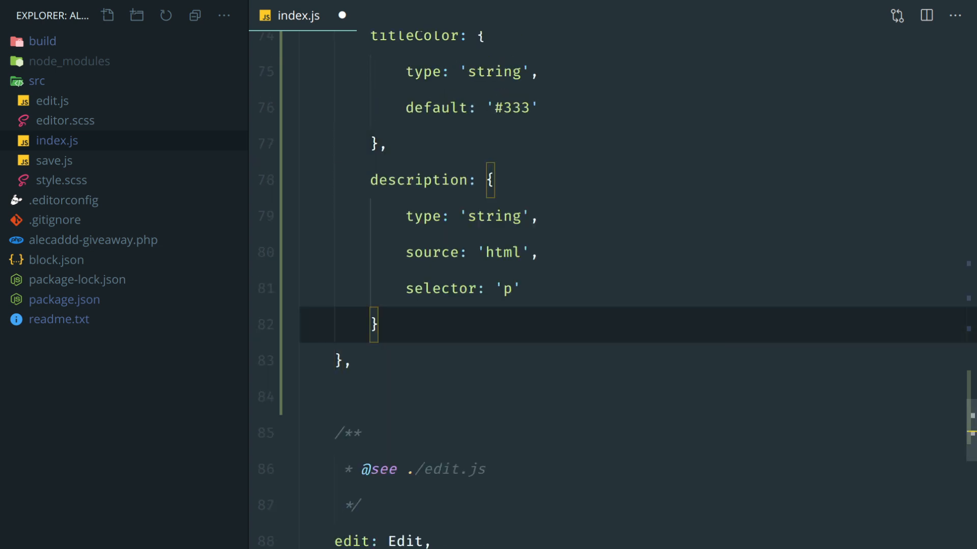
scroll(565, 229, up, 2)
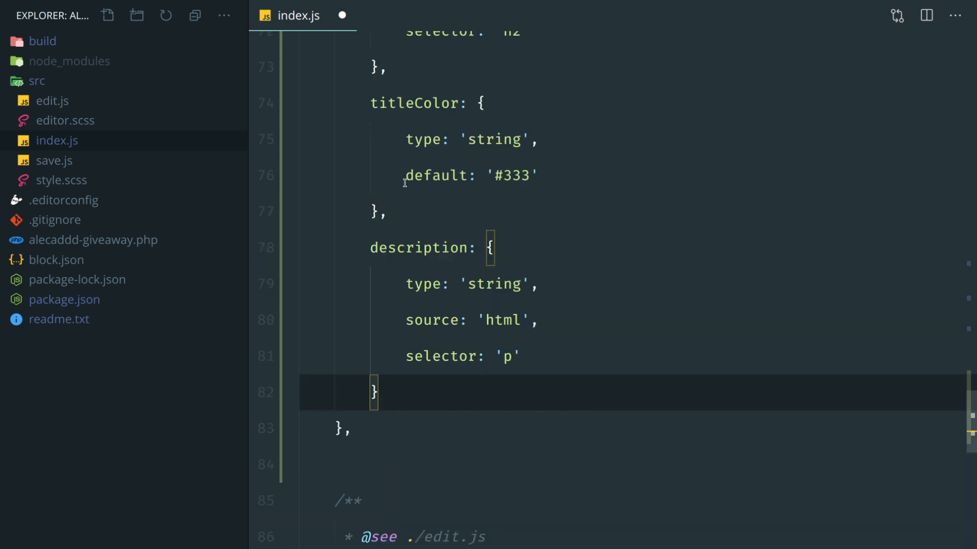
scroll(404, 181, up, 2)
drag(388, 279, 369, 171)
key(ctrl+c)
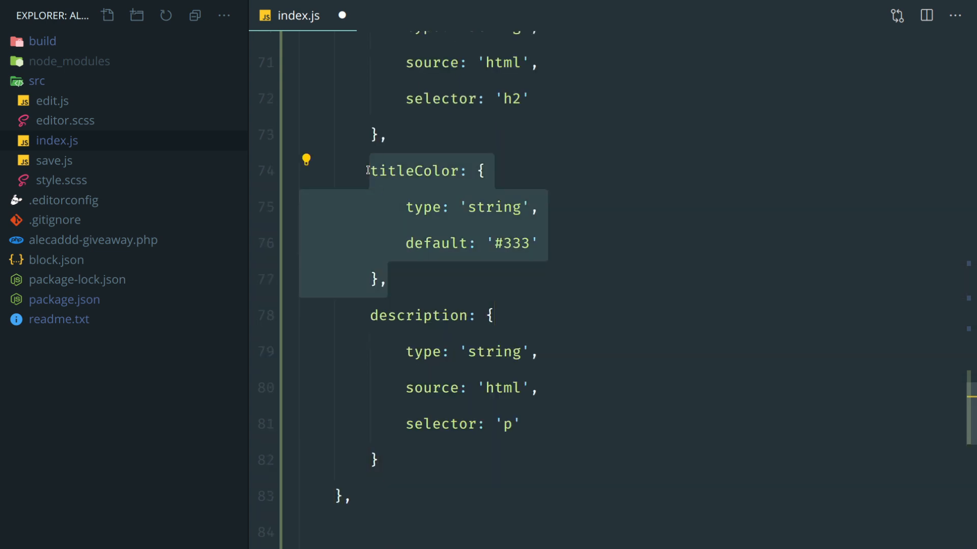
Paste the titleColor block after description and rename it descriptionColor, keeping default #333
click(436, 464)
text(,)
key(Return)
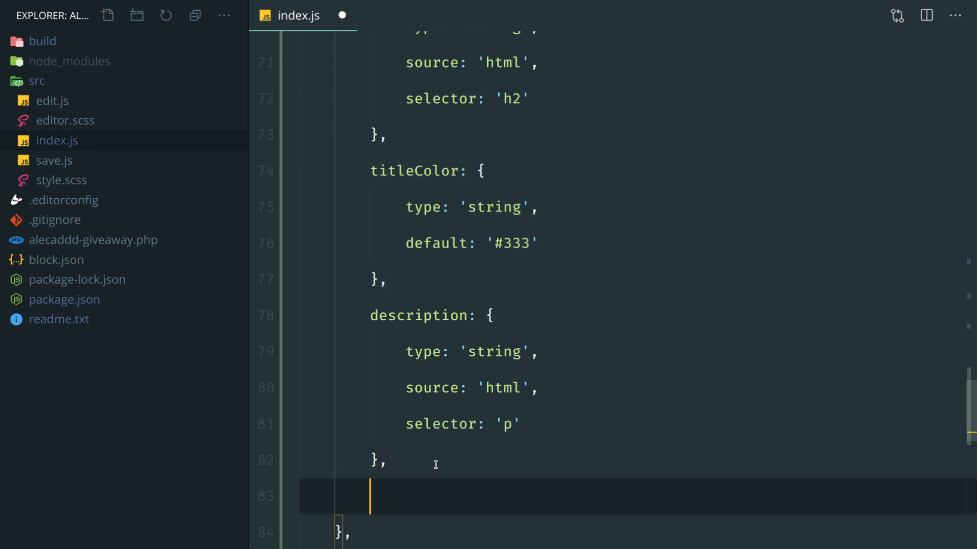
key(ctrl+v)
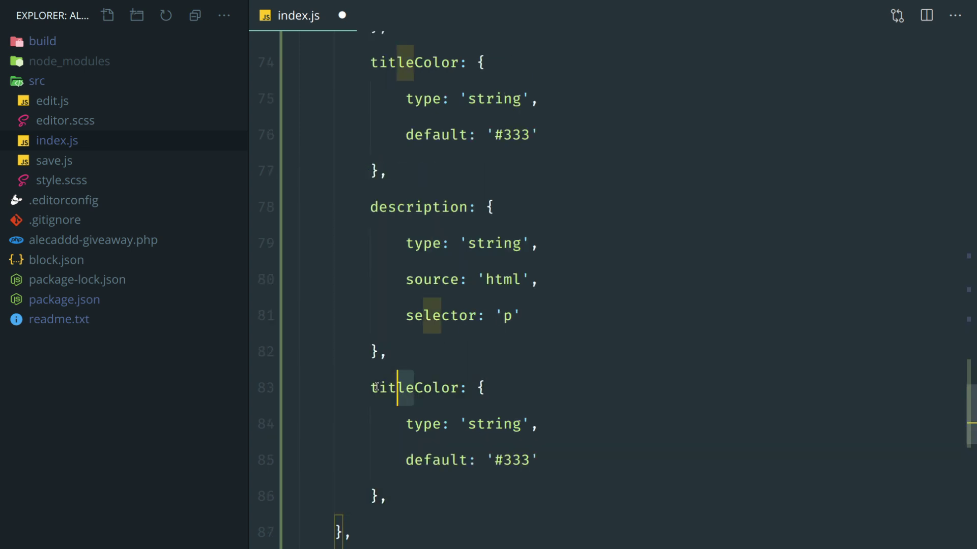
double_click(397, 387)
text(description)
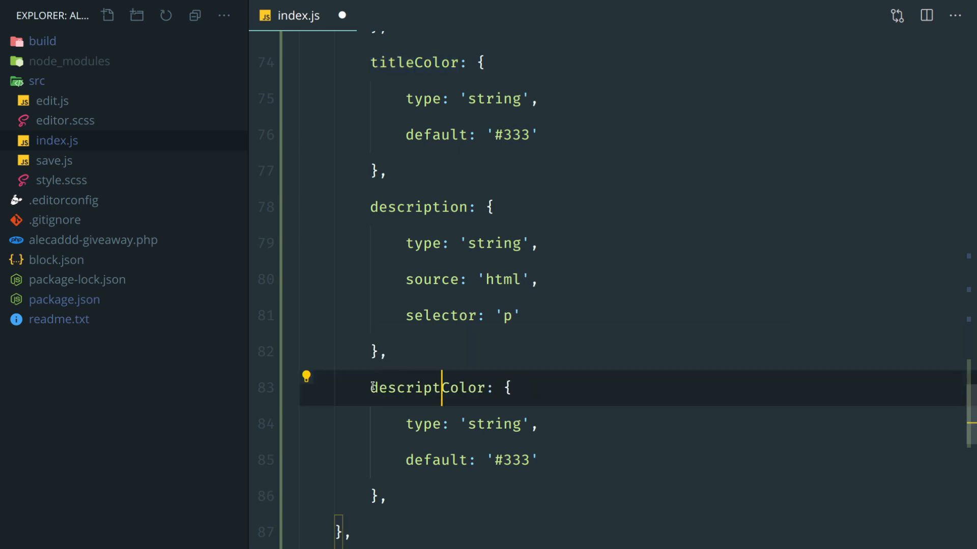
scroll(611, 305, down, 2)
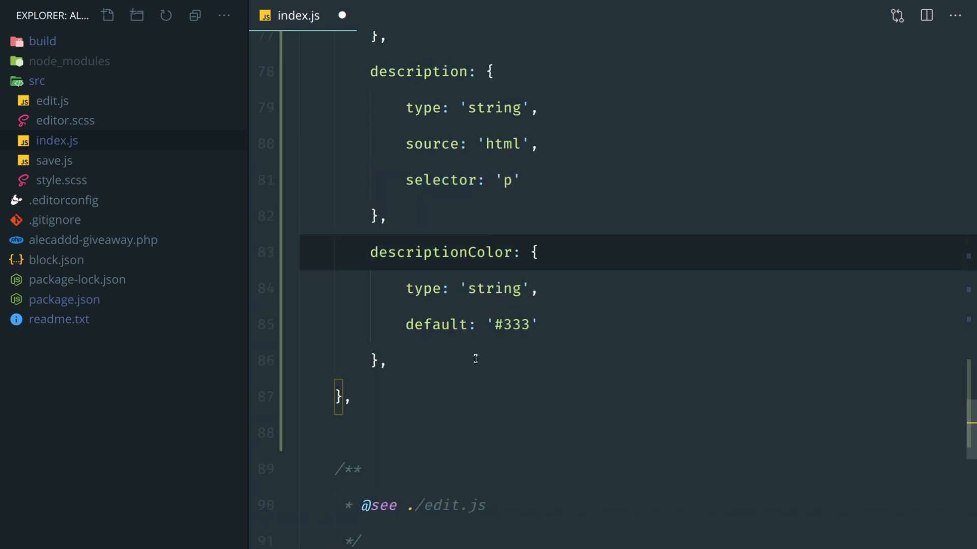
click(550, 497)
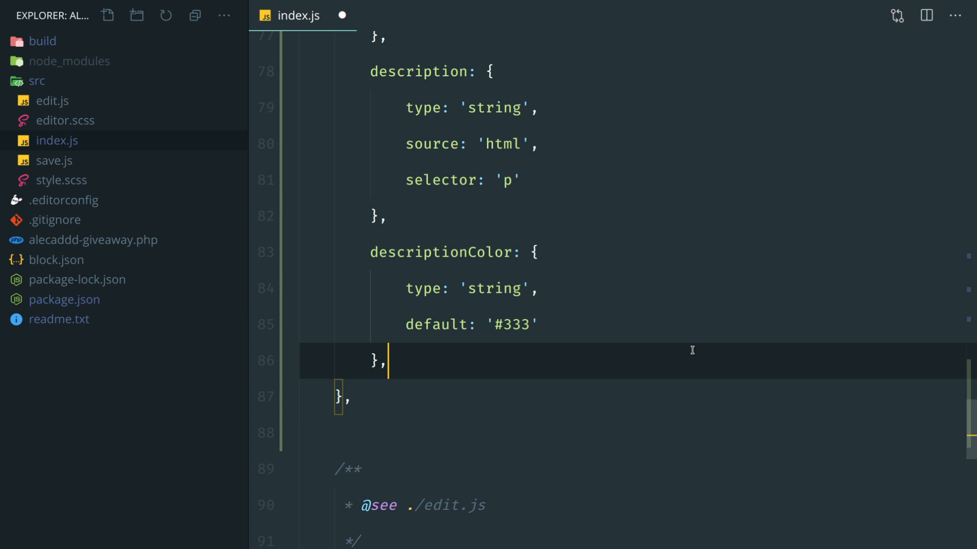
scroll(692, 350, down, 2)
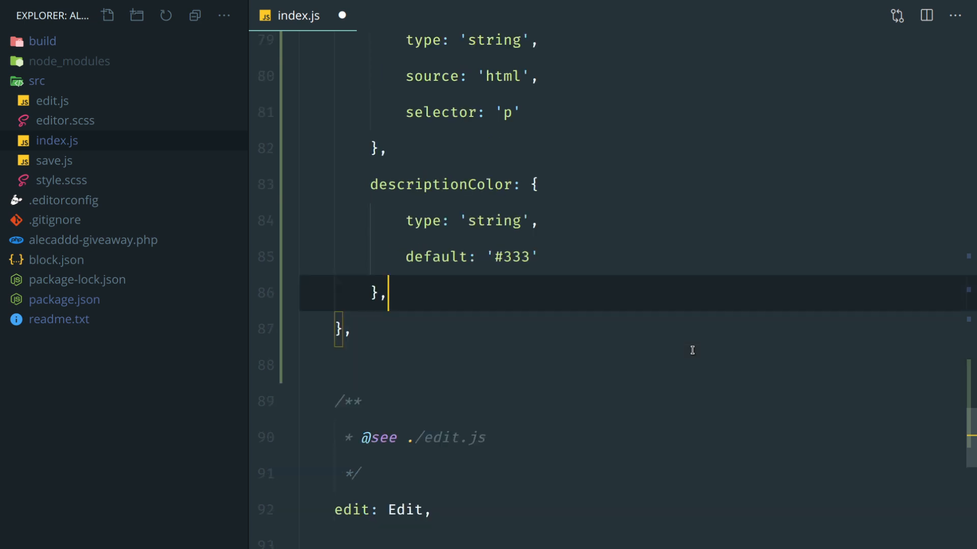
scroll(692, 351, down, 2)
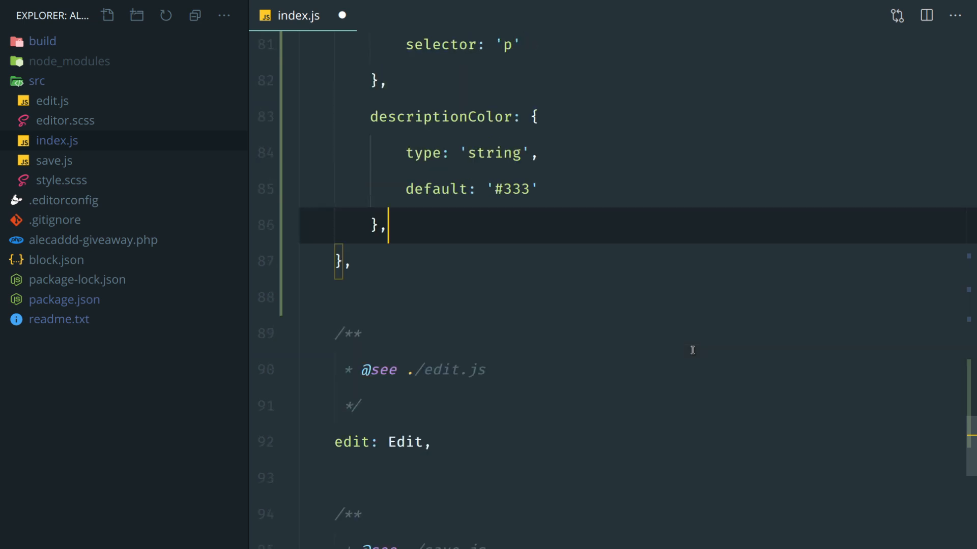
Add an accounts attribute whose default sets twitter, tweet, youtube and facebook to false
key(Return)
text(accounts)
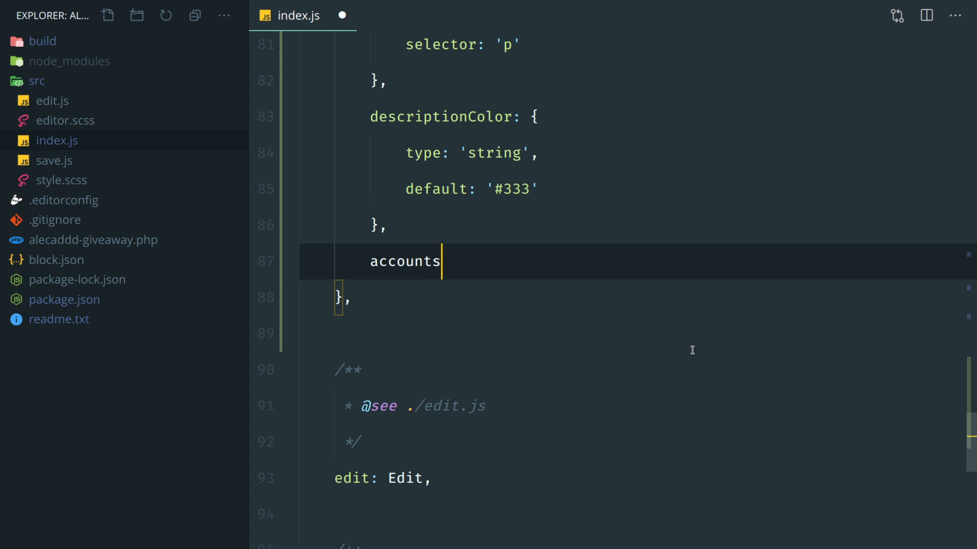
text(: {)
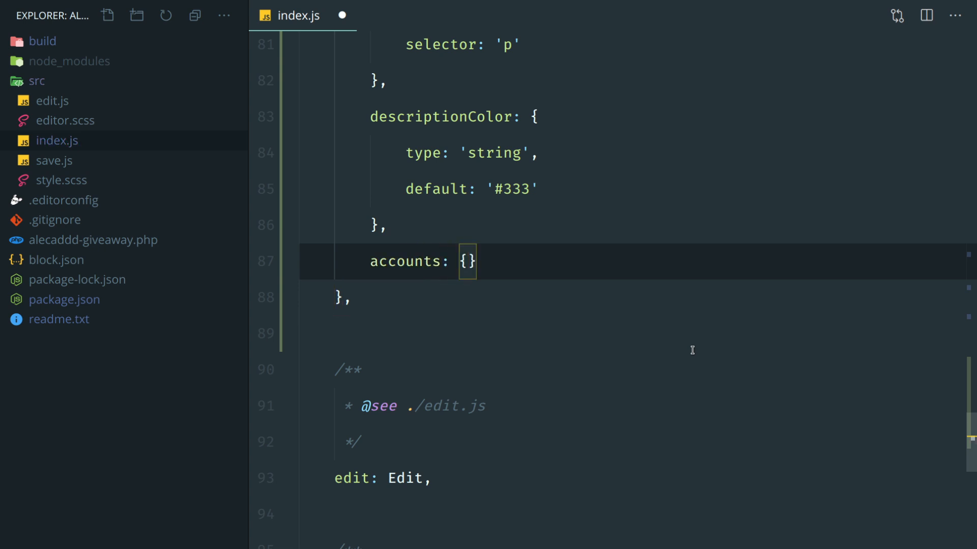
key(Return)
text(d)
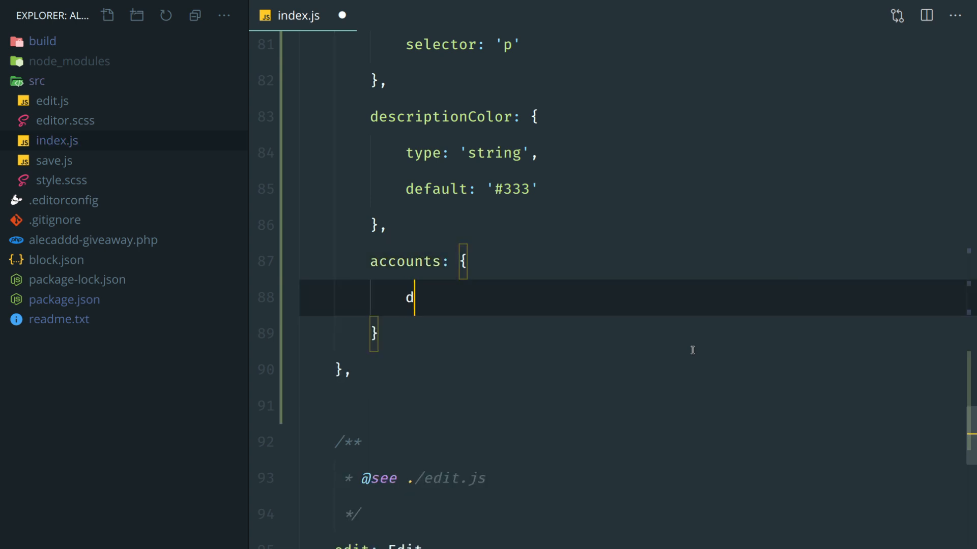
text(efault:)
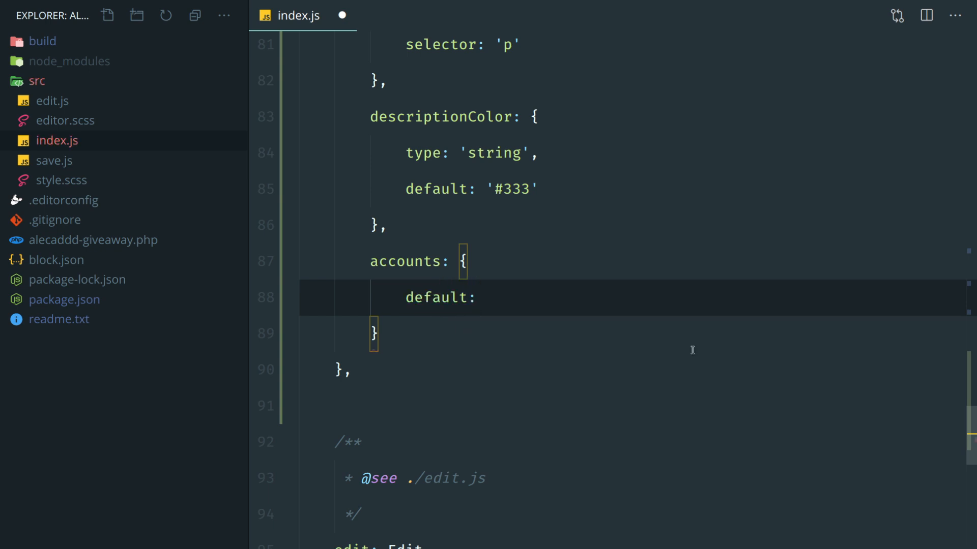
text( {)
key(Return)
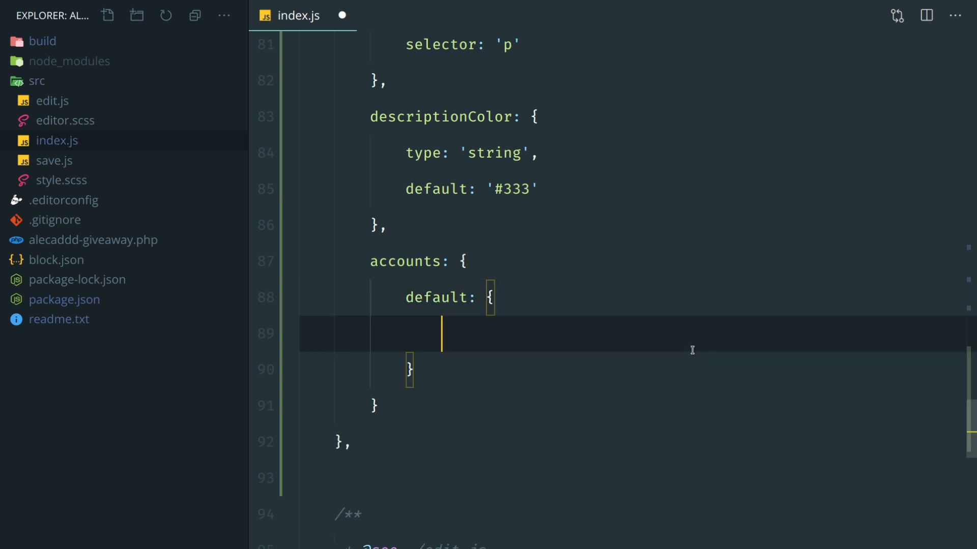
text(t)
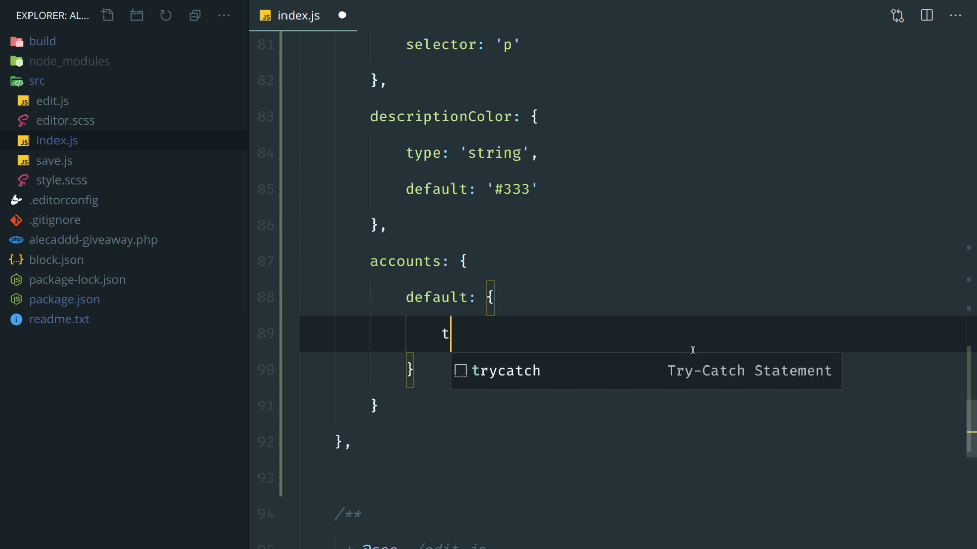
text(witter:)
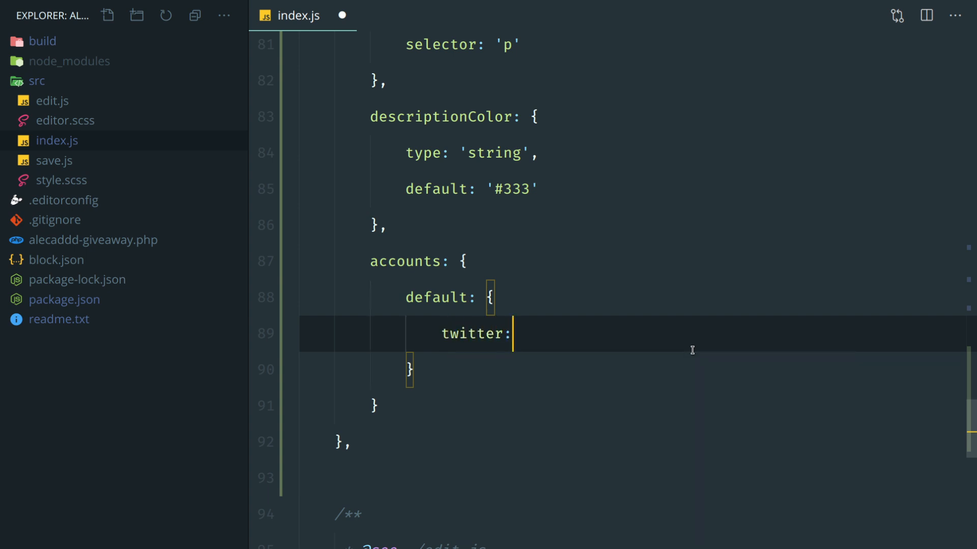
text( false,)
key(Return)
text(tweet)
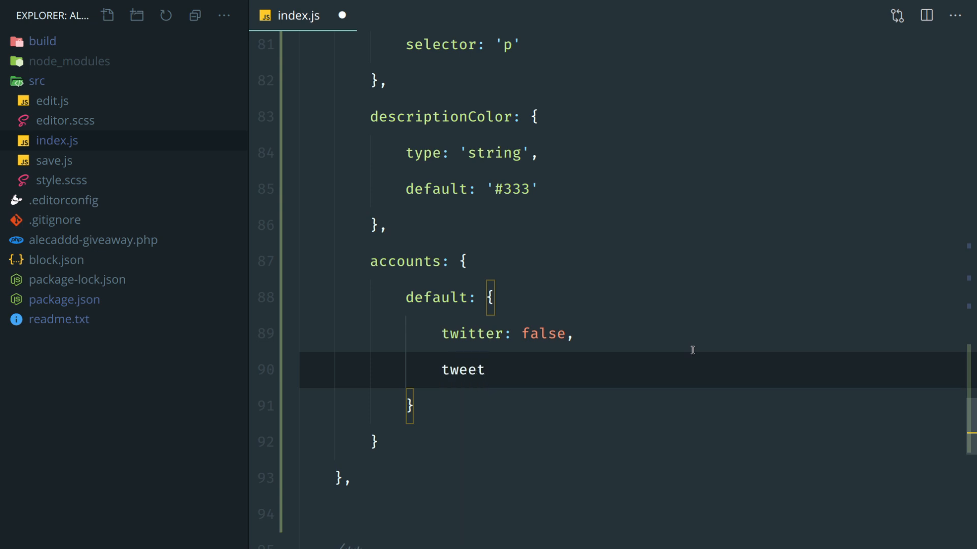
text(: false)
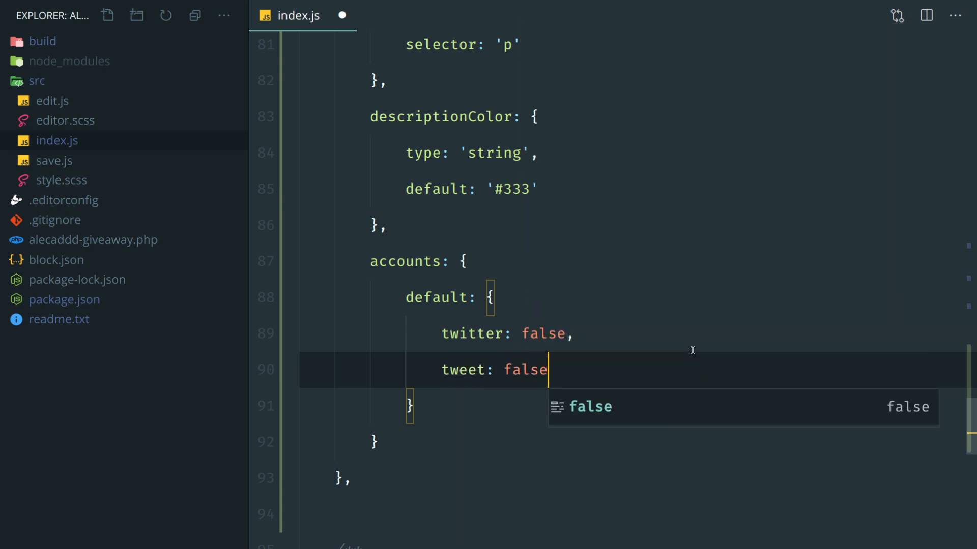
text(,)
key(Return)
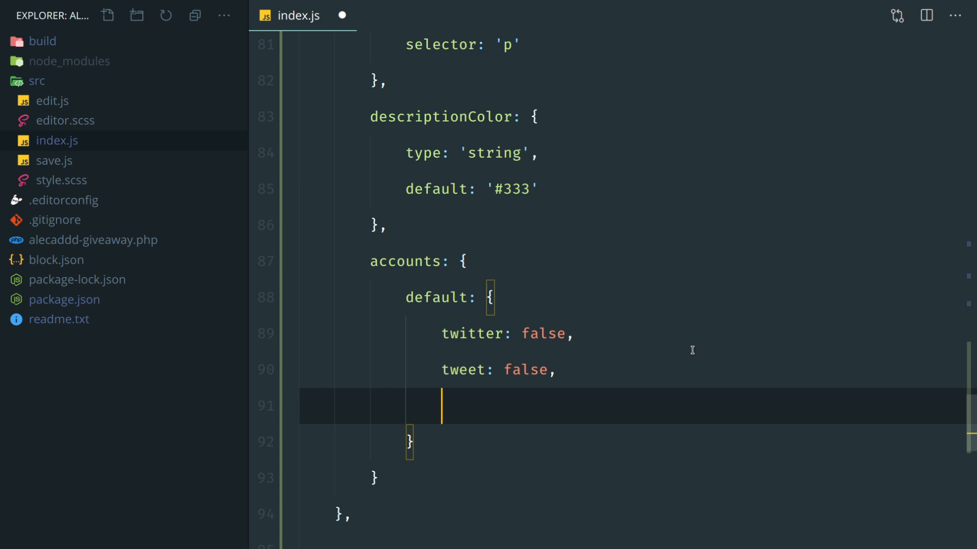
text(youtube)
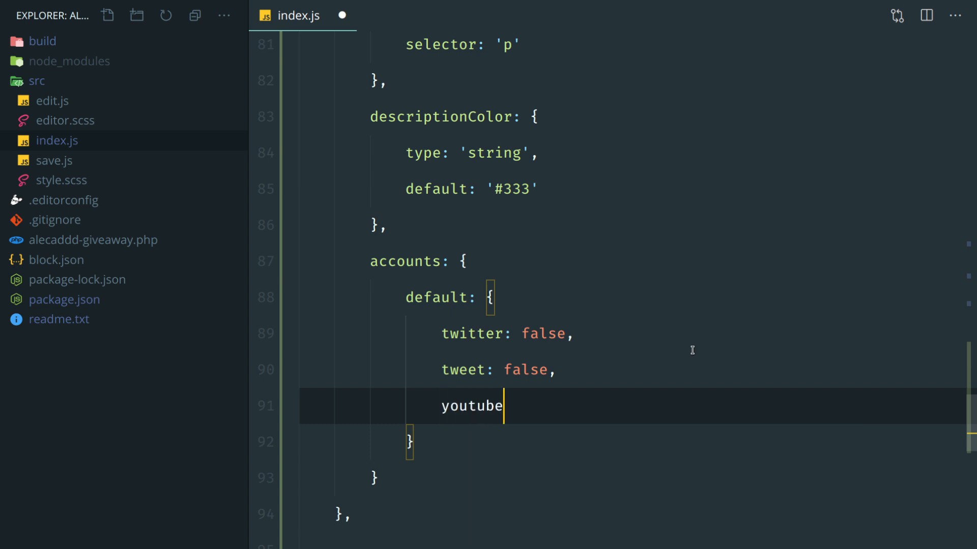
text(: false)
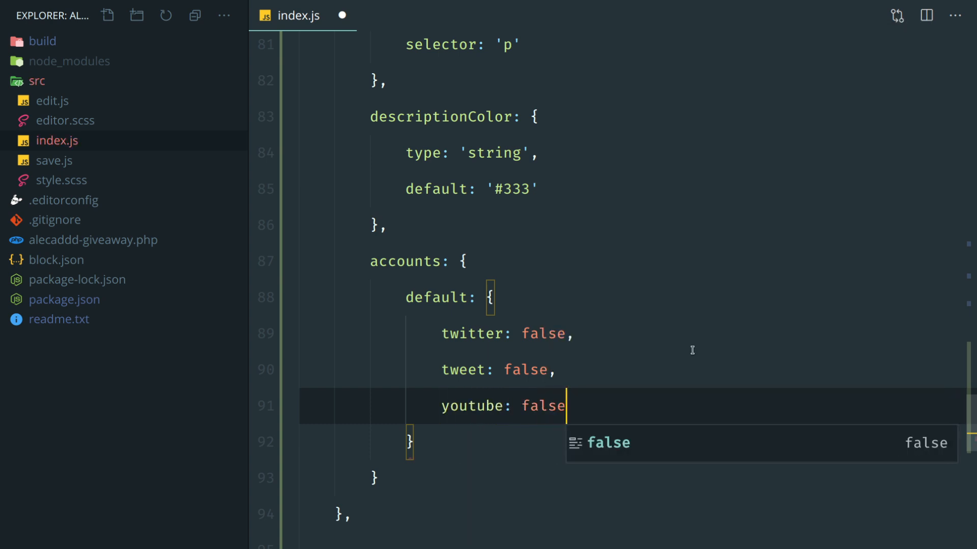
text(,)
key(Return)
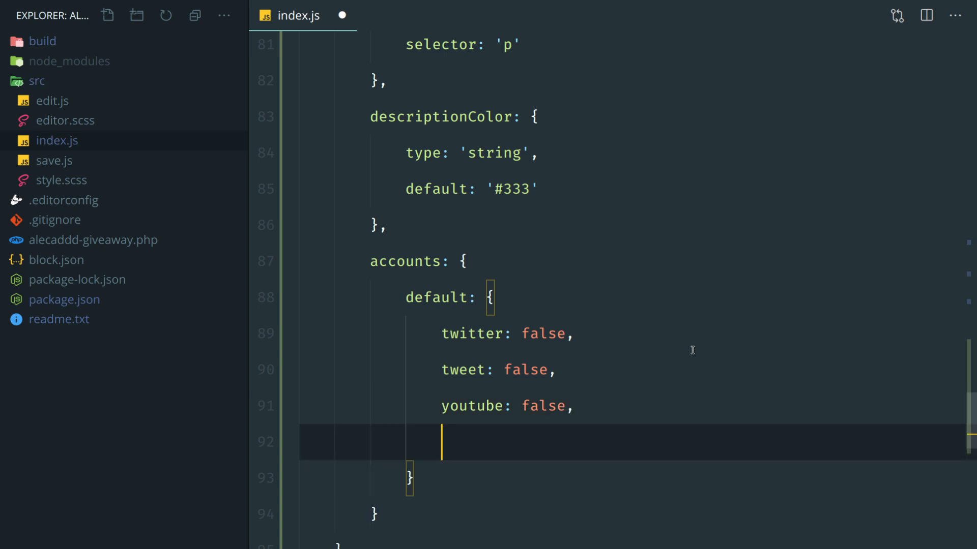
text(facebook:)
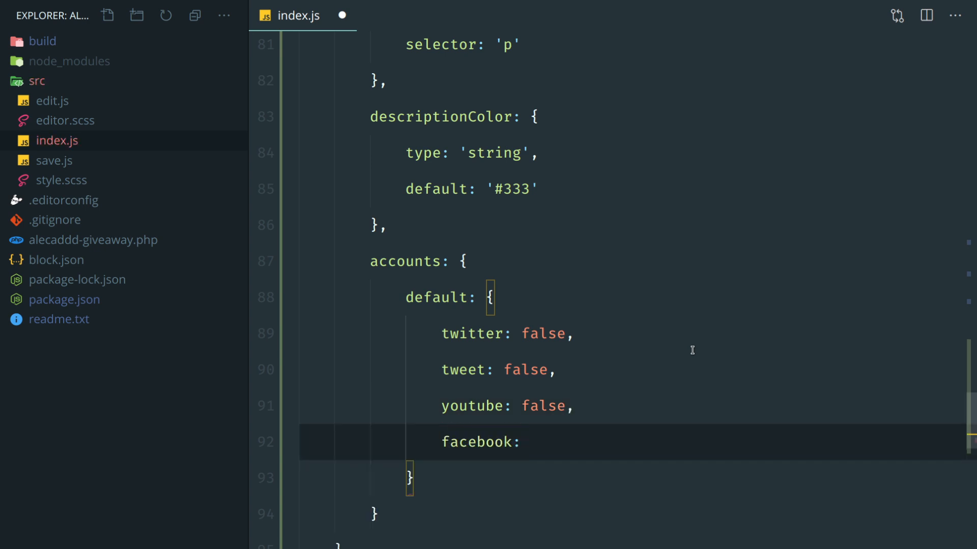
text( false)
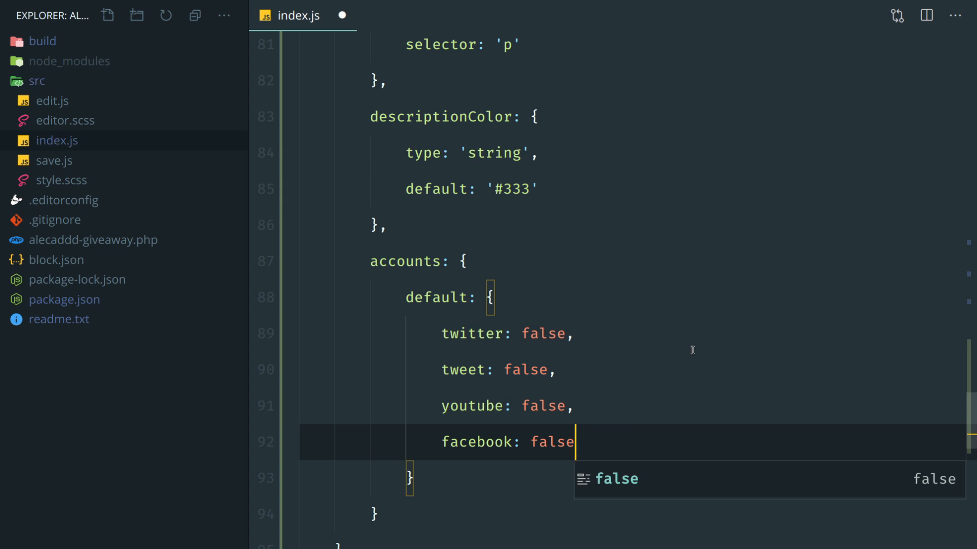
text(,)
key(BackSpace)
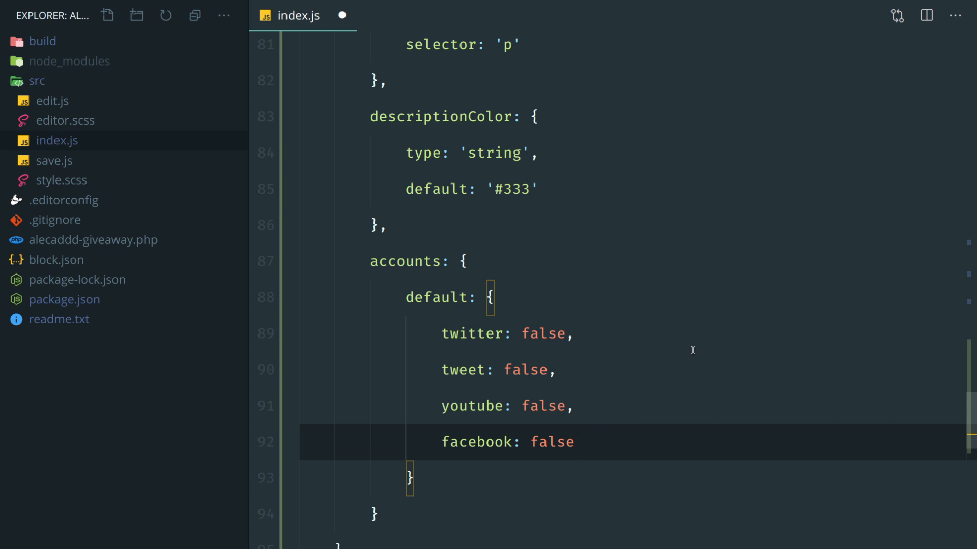
scroll(693, 350, down, 2)
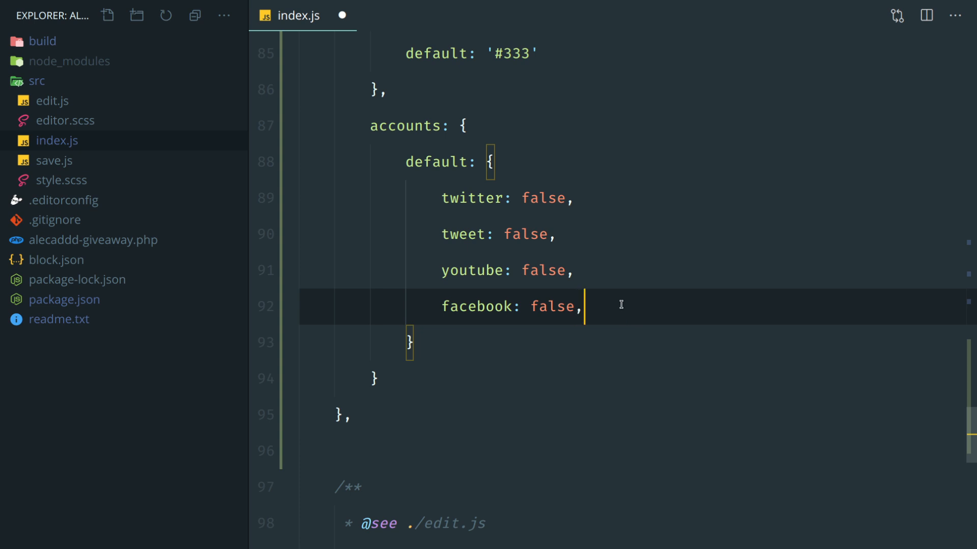
Remove the trial newsletter flag and review the finished default object
key(Return)
text(news)
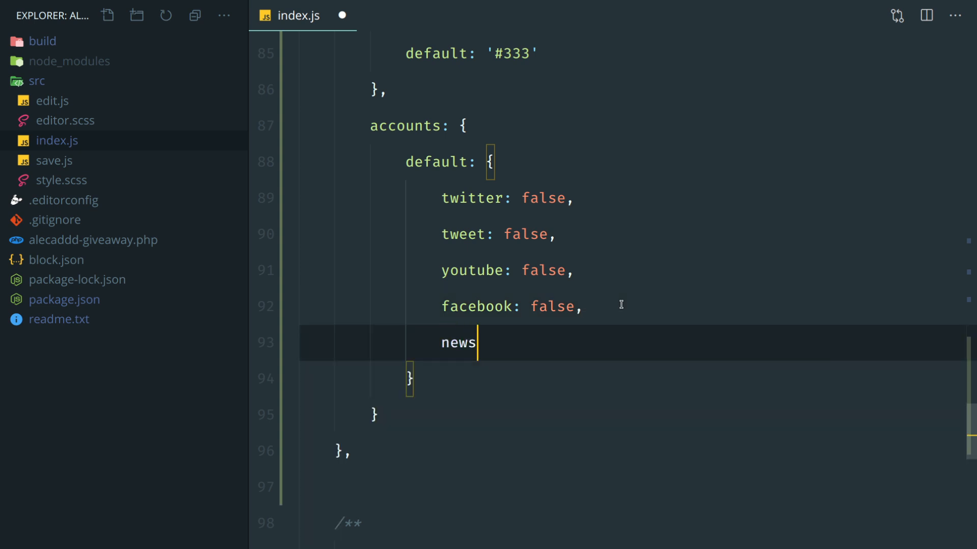
text(letter)
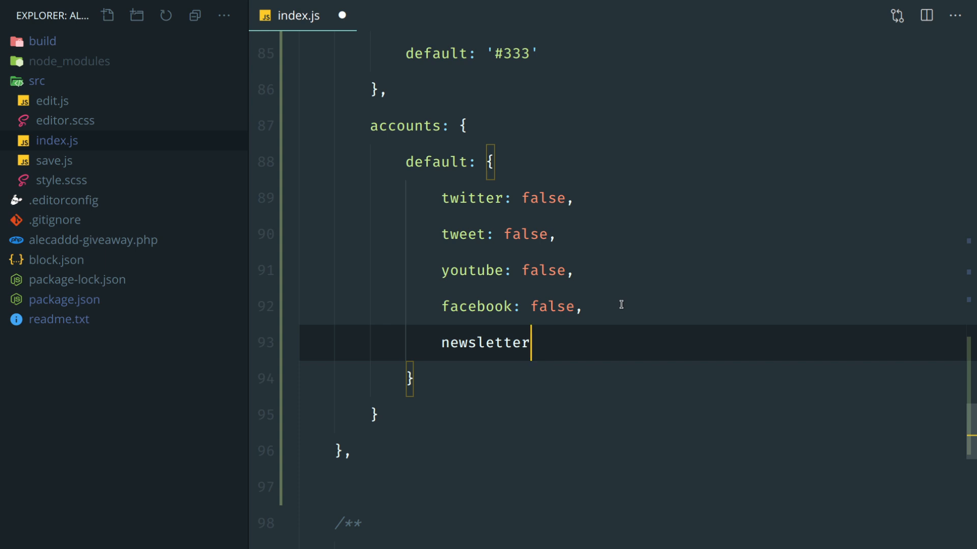
key(ctrl+shift+Left)
key(ctrl+shift+Left)
key(BackSpace)
key(BackSpace)
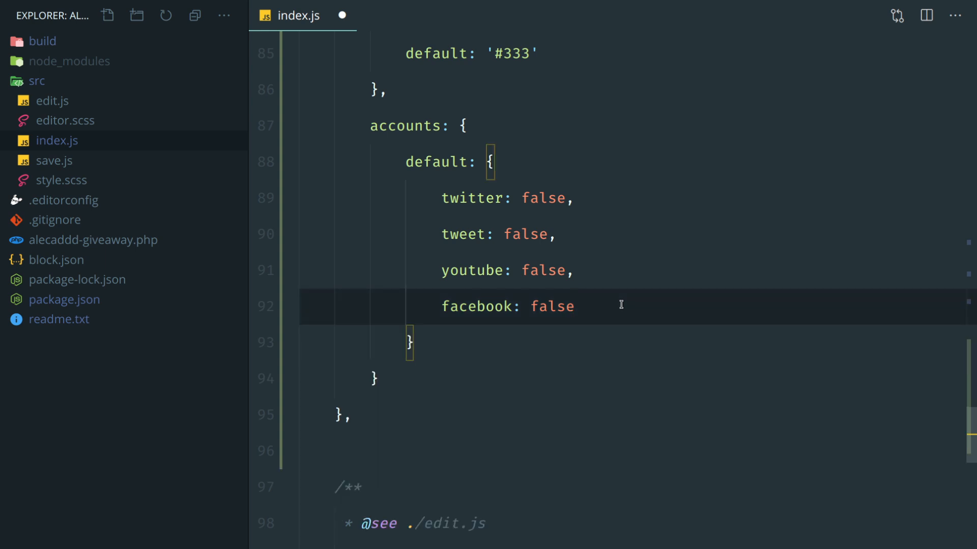
drag(576, 306, 405, 162)
Review the accounts attribute block and save index.js
click(615, 333)
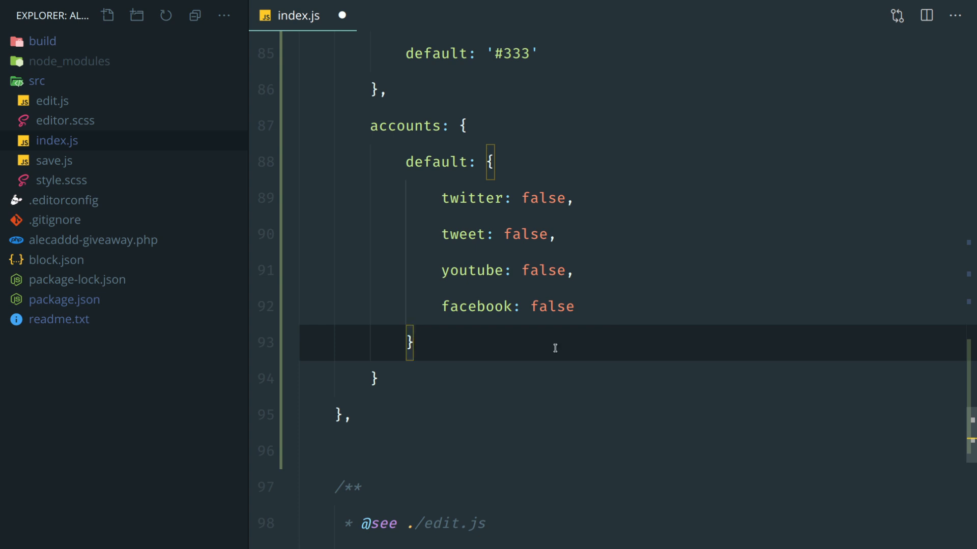
shift+click(370, 125)
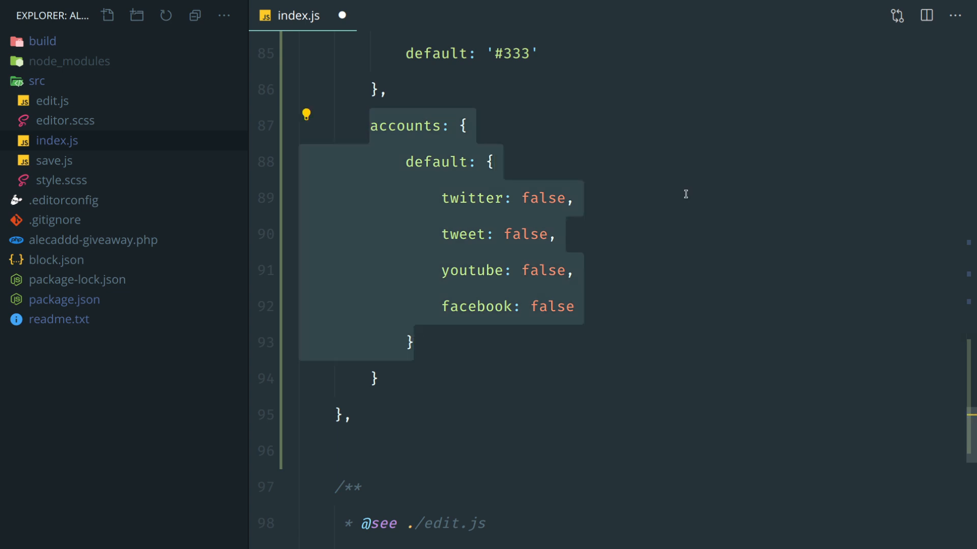
click(637, 302)
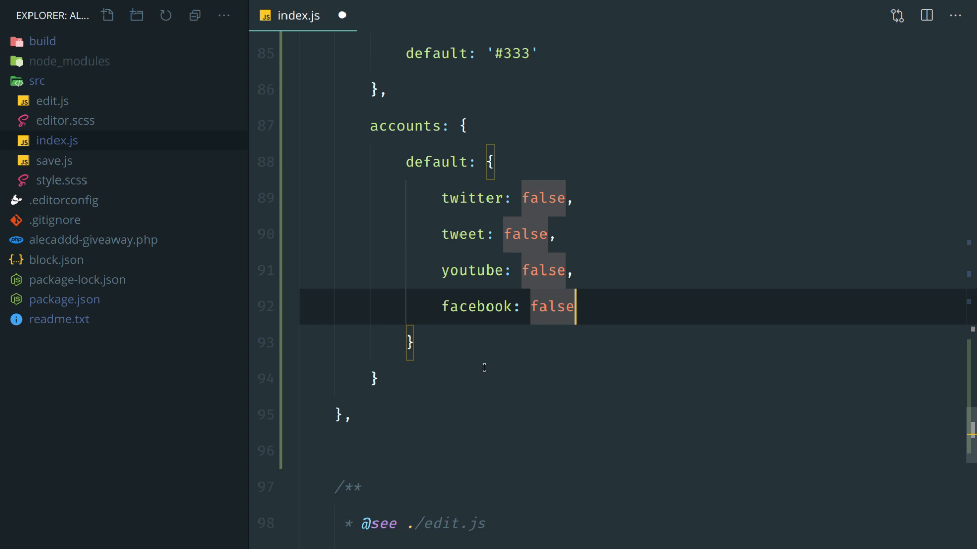
click(410, 379)
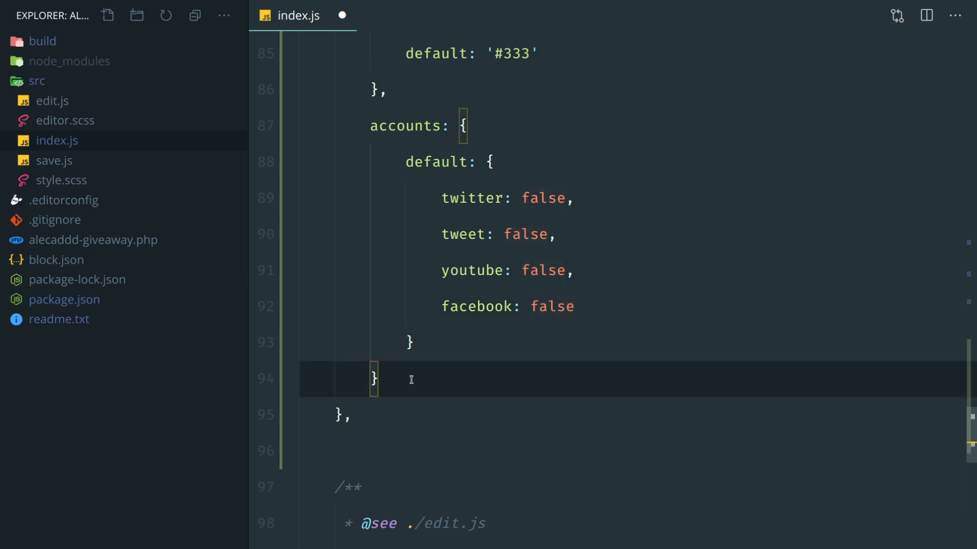
scroll(410, 379, up, 2)
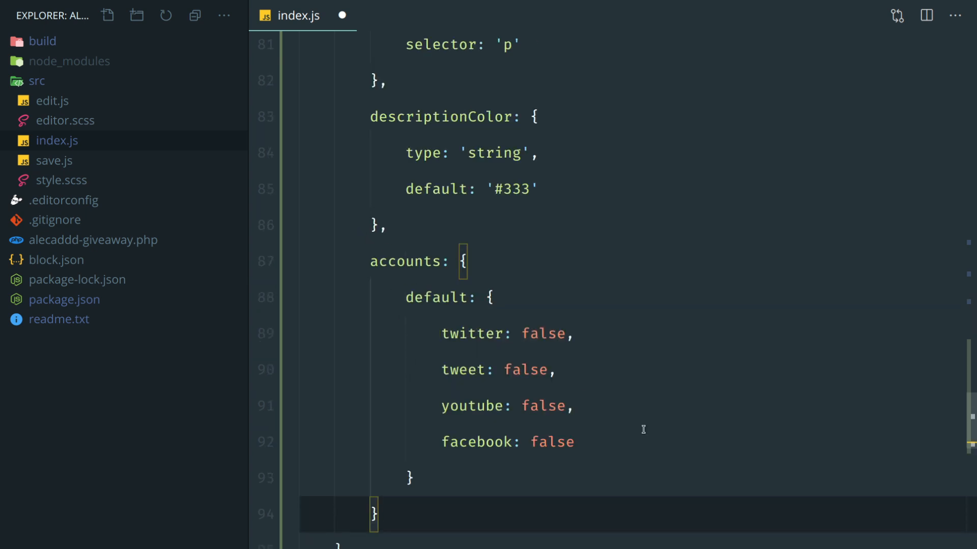
click(721, 341)
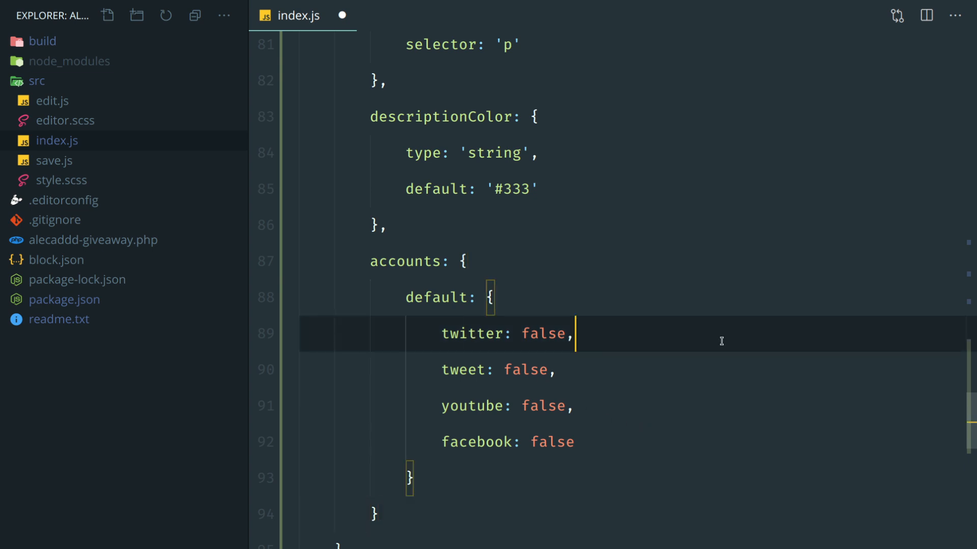
scroll(721, 340, down, 3)
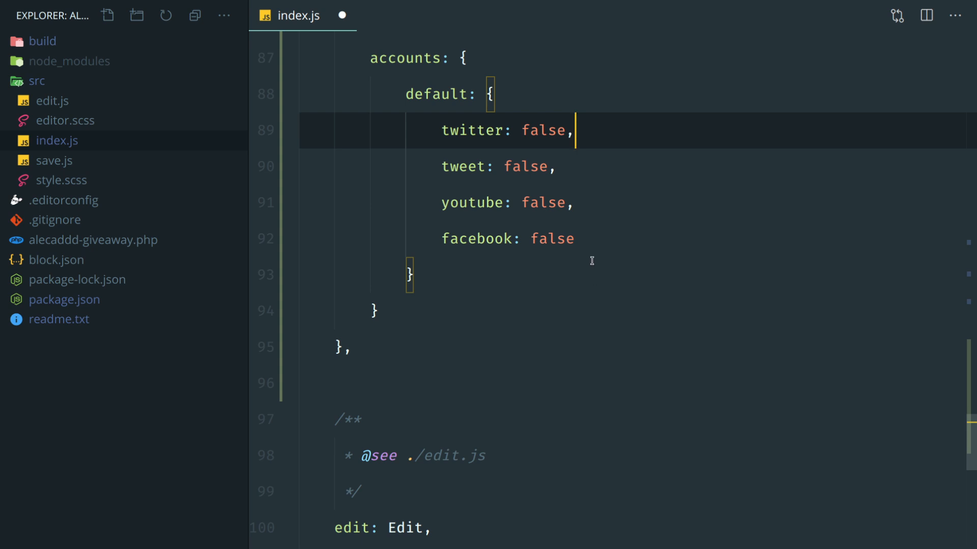
key(ctrl+s)
Check over the twitter and facebook flag names in the accounts default
click(478, 131)
click(477, 167)
click(493, 202)
double_click(487, 238)
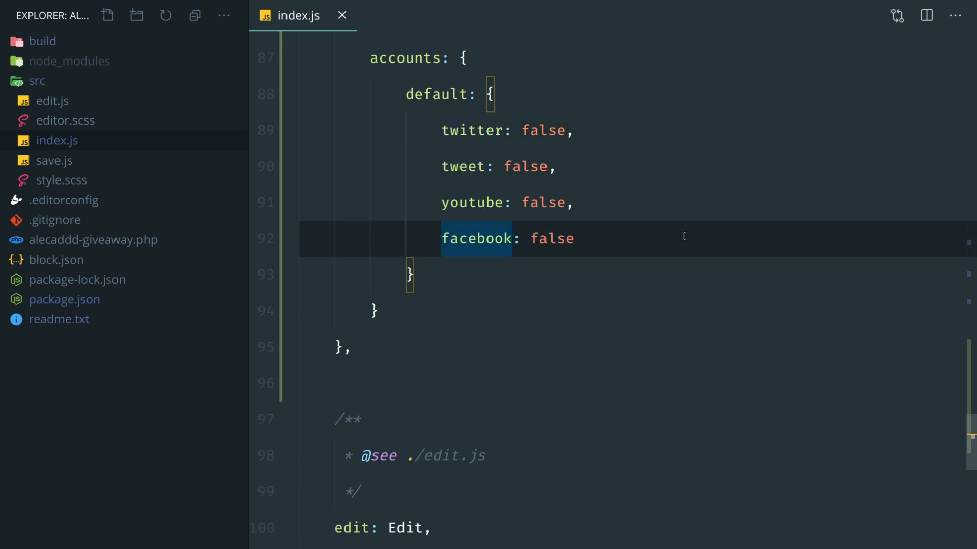
click(685, 236)
double_click(684, 237)
double_click(461, 131)
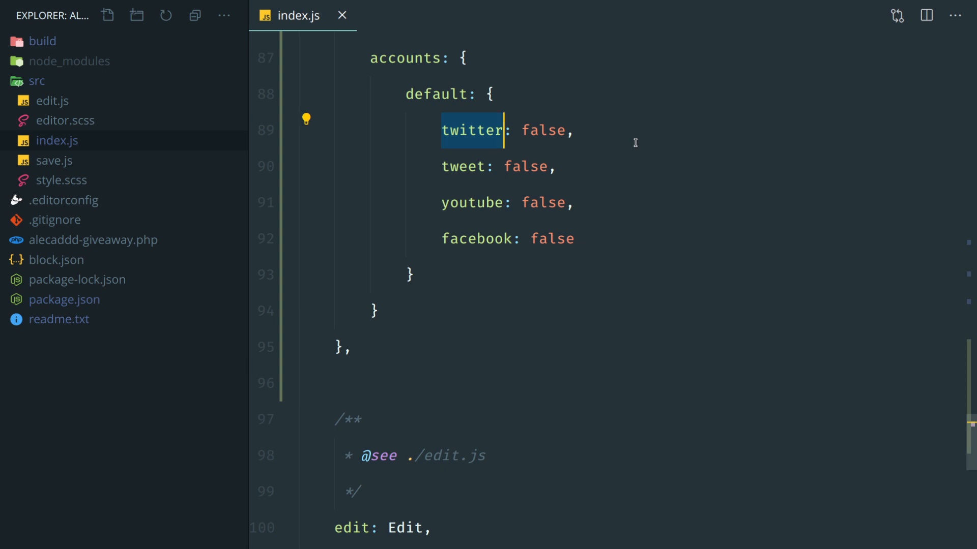
Add a twitter attribute after accounts whose default has empty text and account strings
click(458, 317)
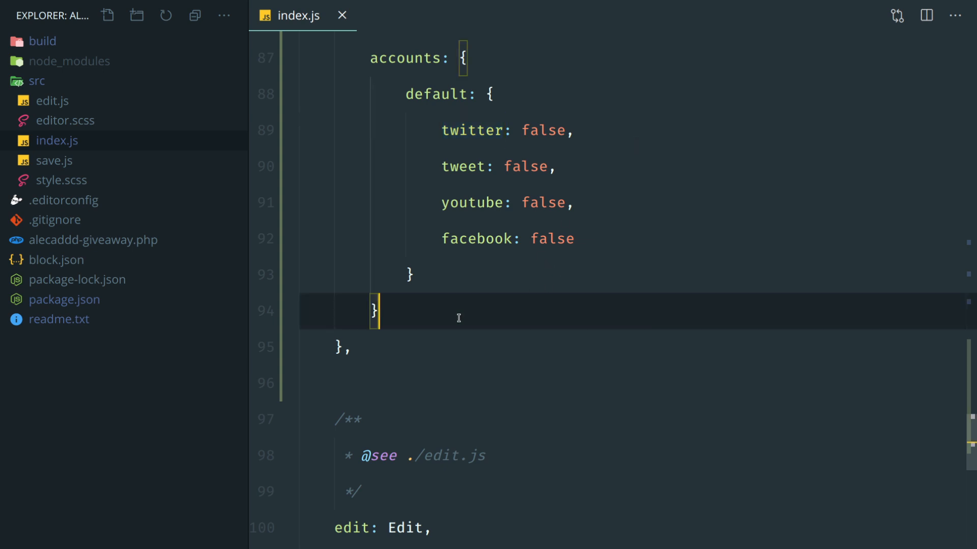
text(,)
key(Return)
text(twitter)
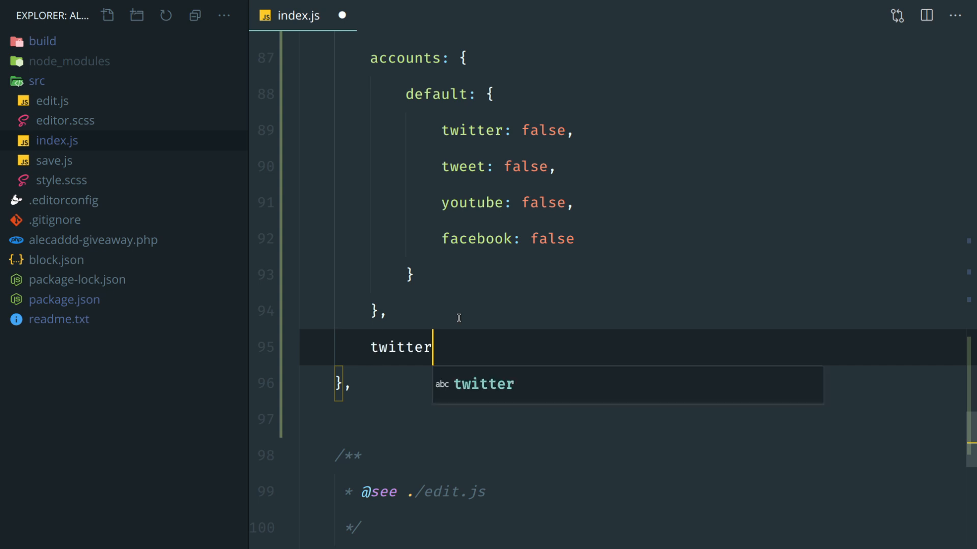
text(: {)
key(Return)
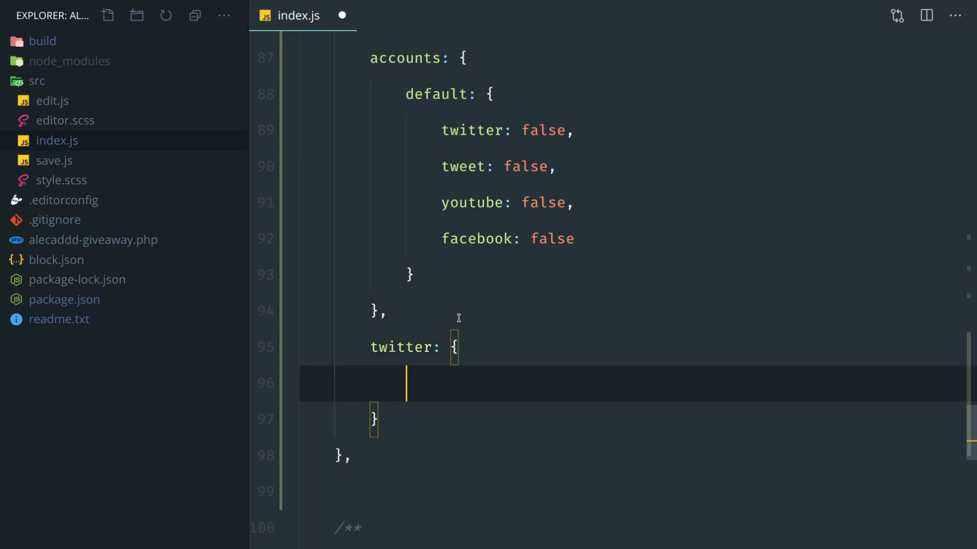
text(def)
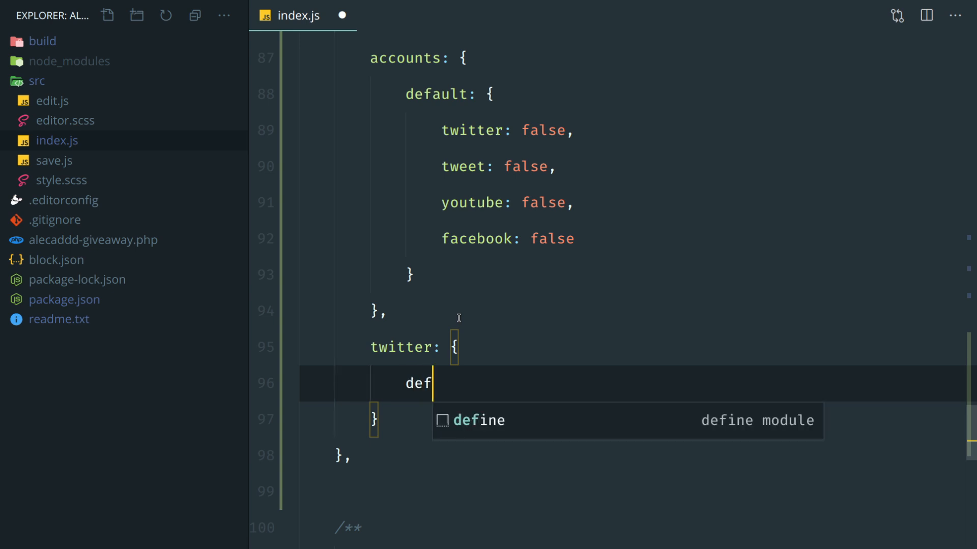
text(ault: {)
key(Return)
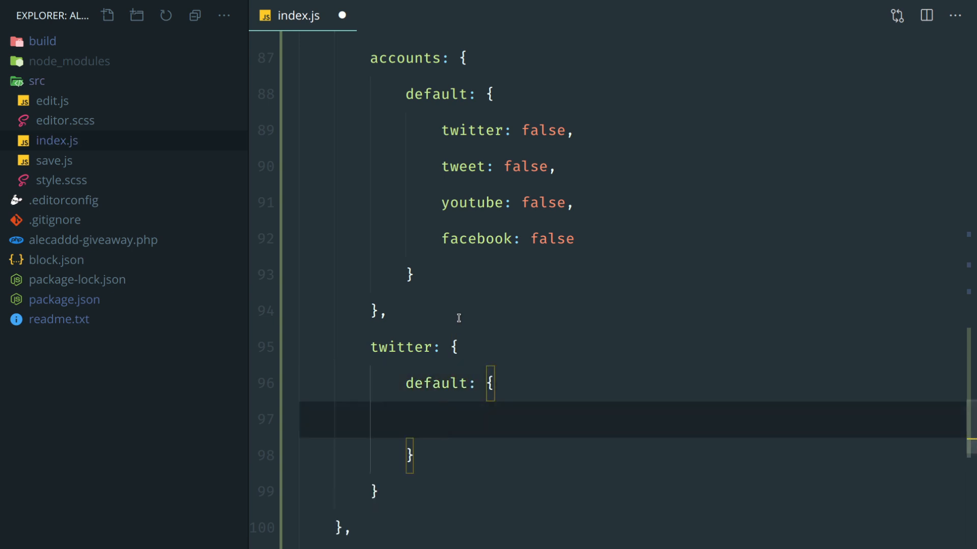
text(test)
key(BackSpace)
key(BackSpace)
text(xt: '')
text(,)
key(Return)
text(acco)
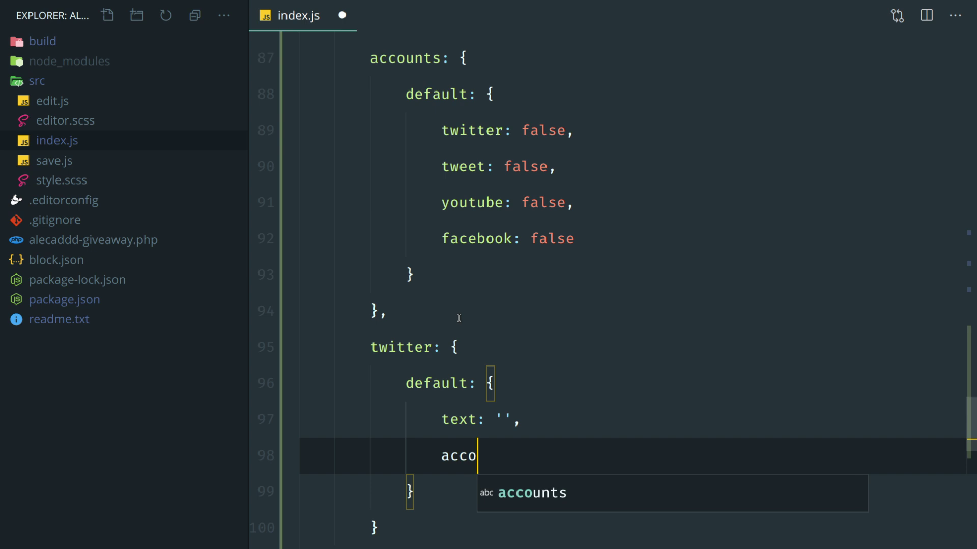
text(unt: ')
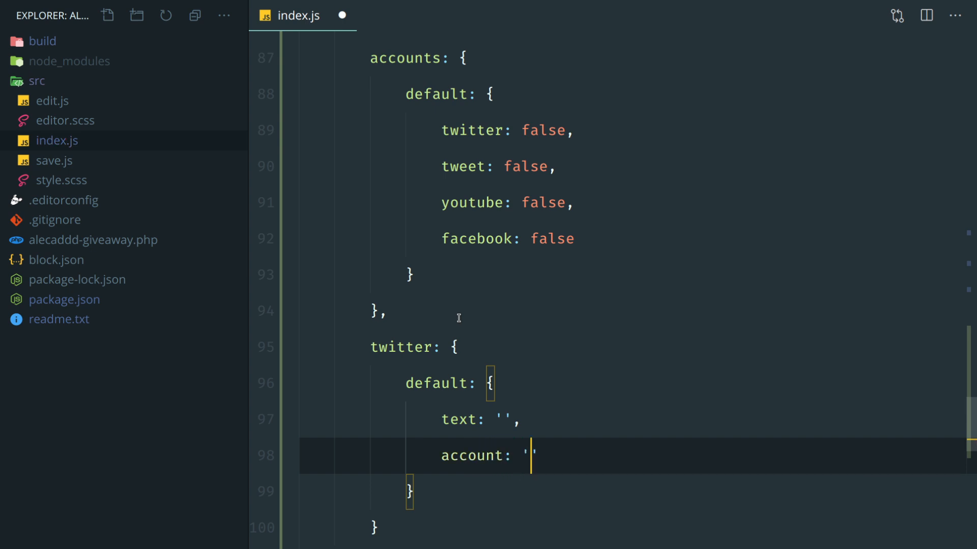
key(Down)
key(Down)
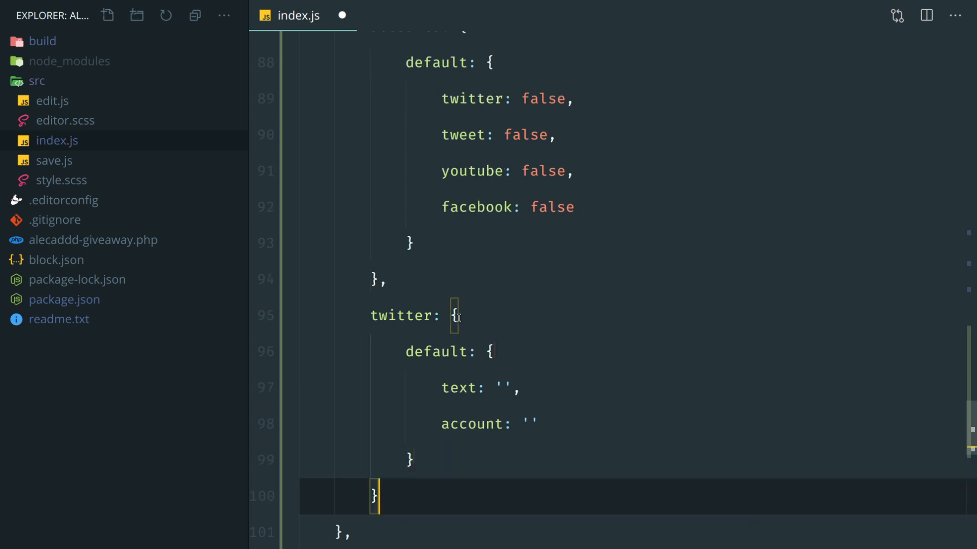
Review the twitter attribute's default text and account properties
double_click(405, 316)
scroll(459, 305, down, 2)
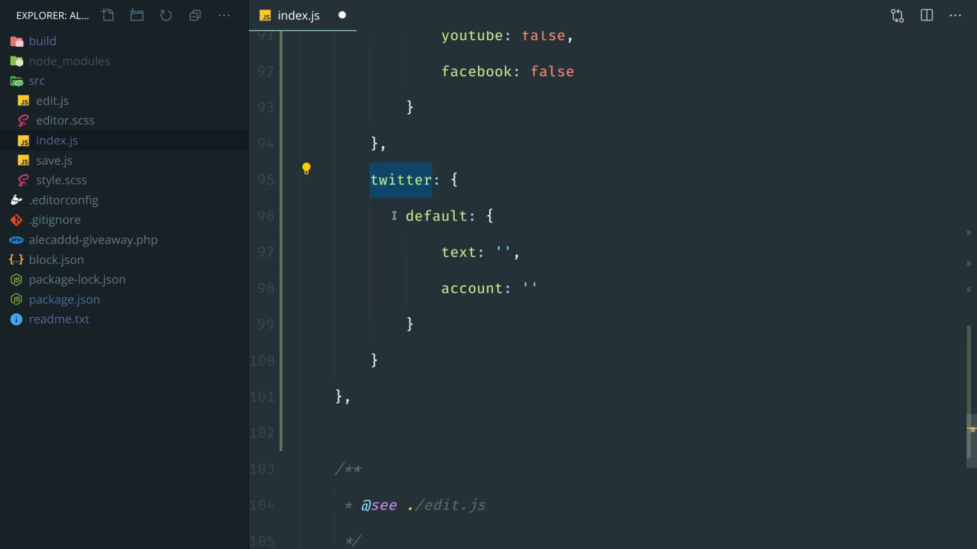
click(405, 216)
drag(405, 215, 412, 324)
click(458, 252)
double_click(459, 252)
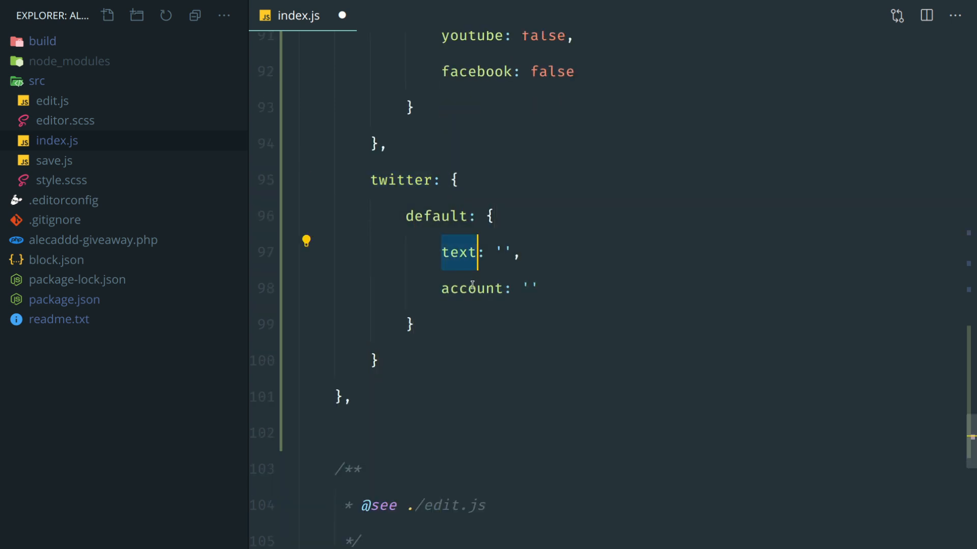
click(470, 289)
double_click(470, 288)
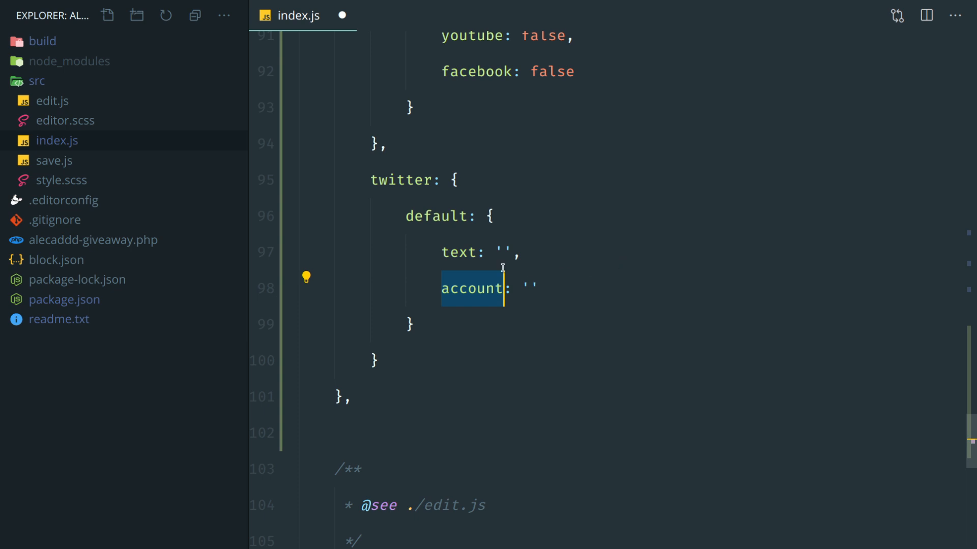
double_click(457, 252)
double_click(470, 288)
scroll(632, 254, up, 3)
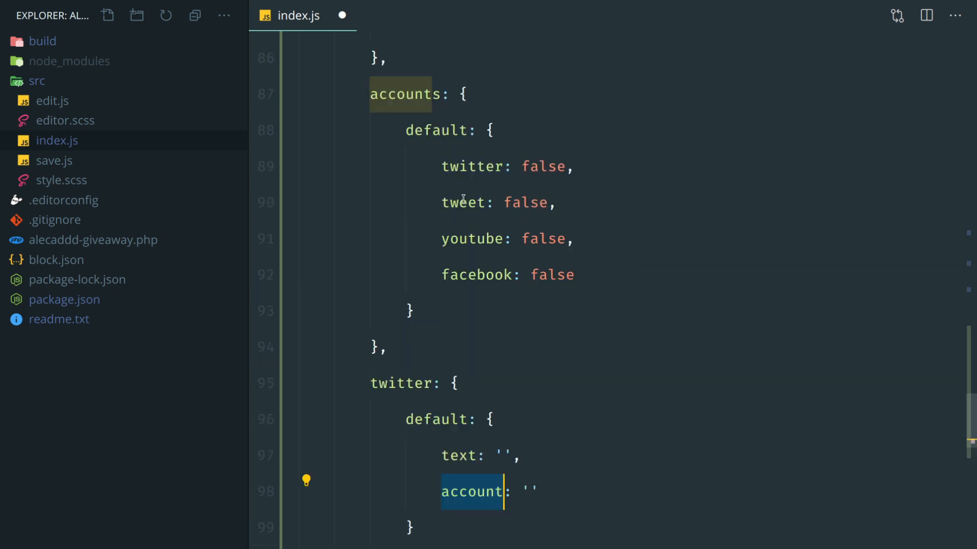
Compare against the accounts flags and return to the end of the twitter attribute
click(468, 239)
double_click(477, 275)
click(579, 239)
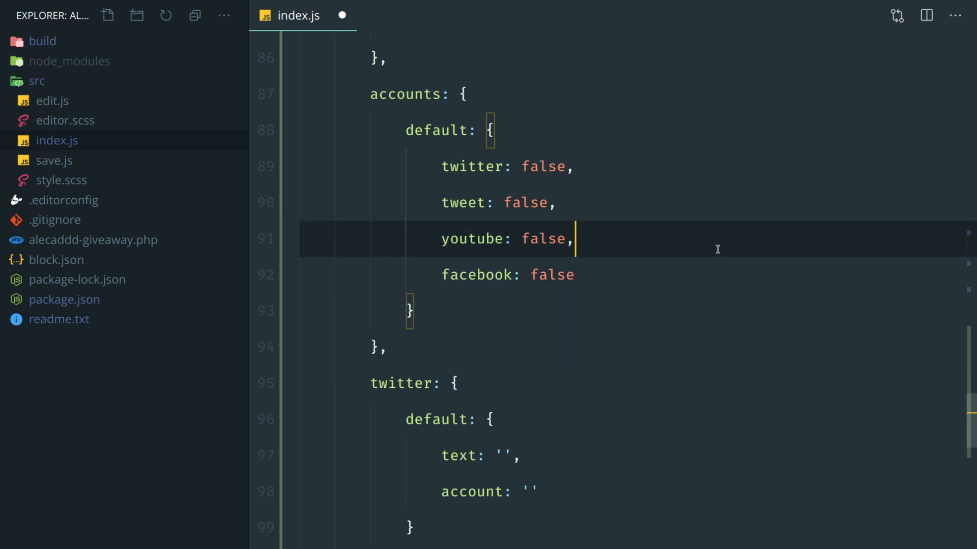
scroll(718, 249, down, 2)
scroll(718, 250, down, 2)
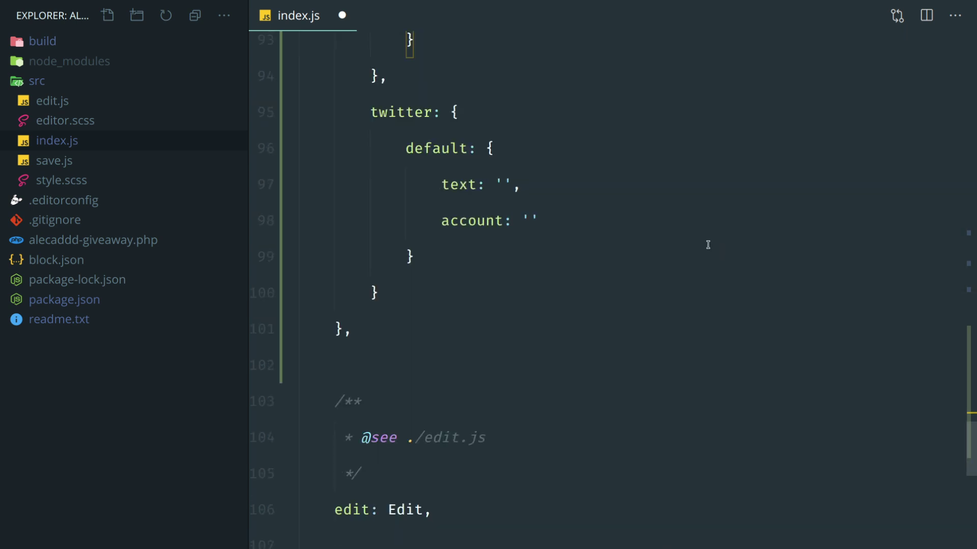
click(402, 295)
text(,)
Add a tweet attribute whose default has empty test, message and url strings
key(Return)
text(tweet)
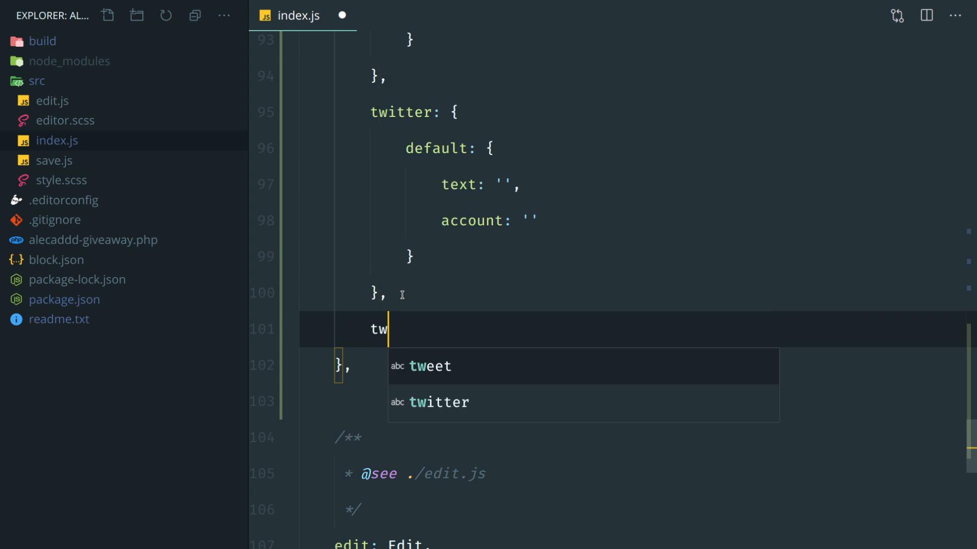
text(: {)
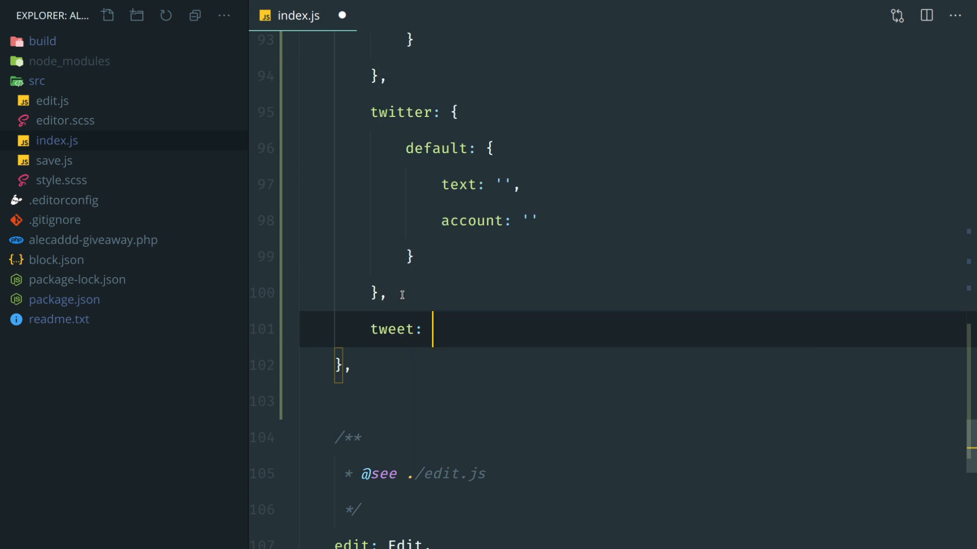
key(Return)
text(default: {)
key(Return)
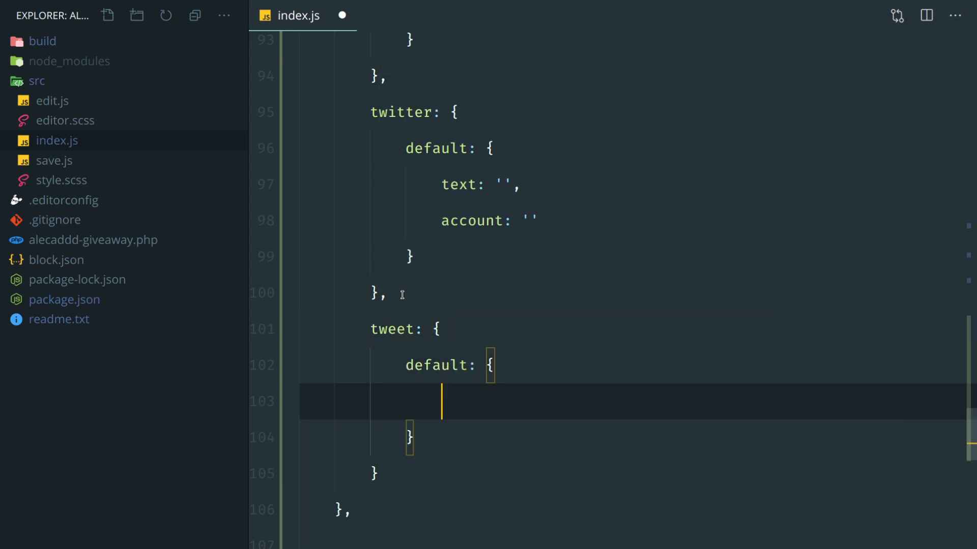
text(test: ')
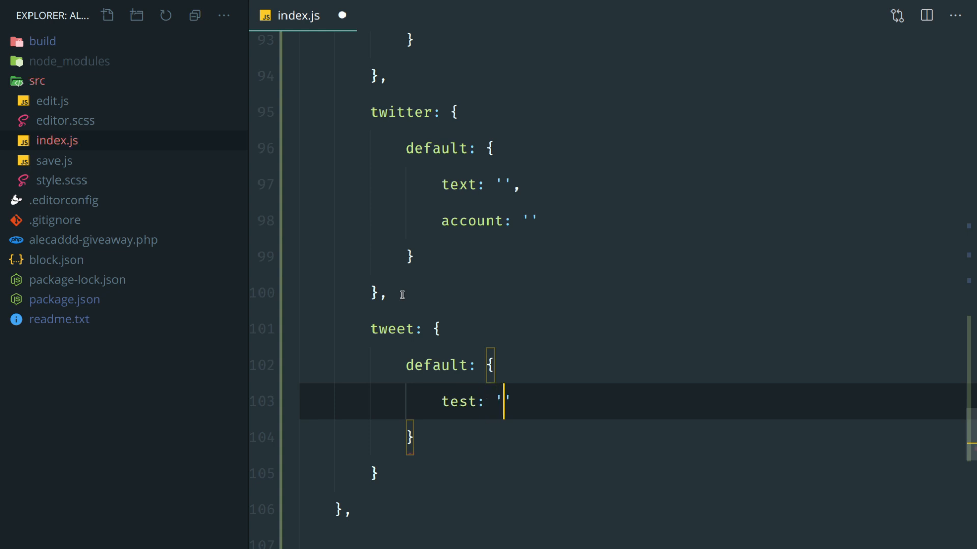
key(Right)
text(,)
key(Return)
text(message)
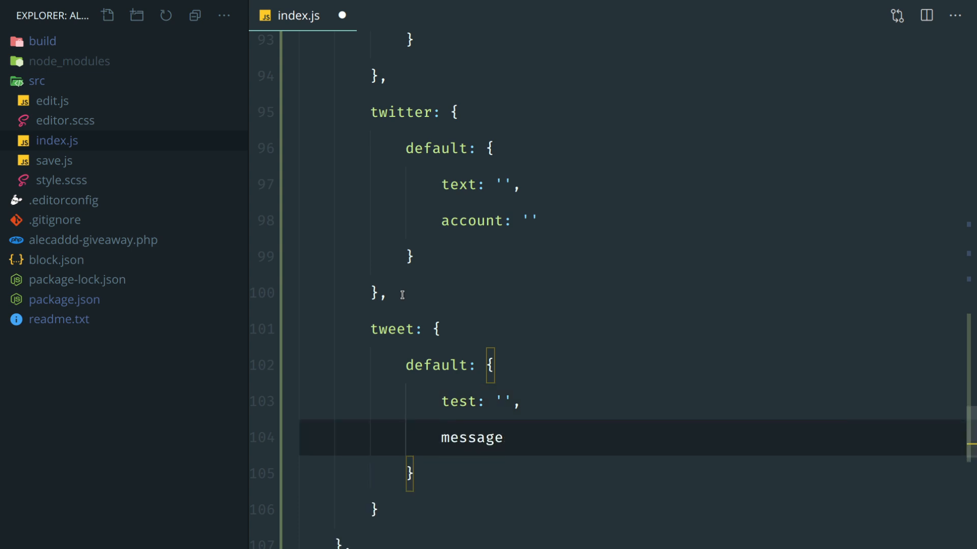
text(: ')
text(,)
key(Return)
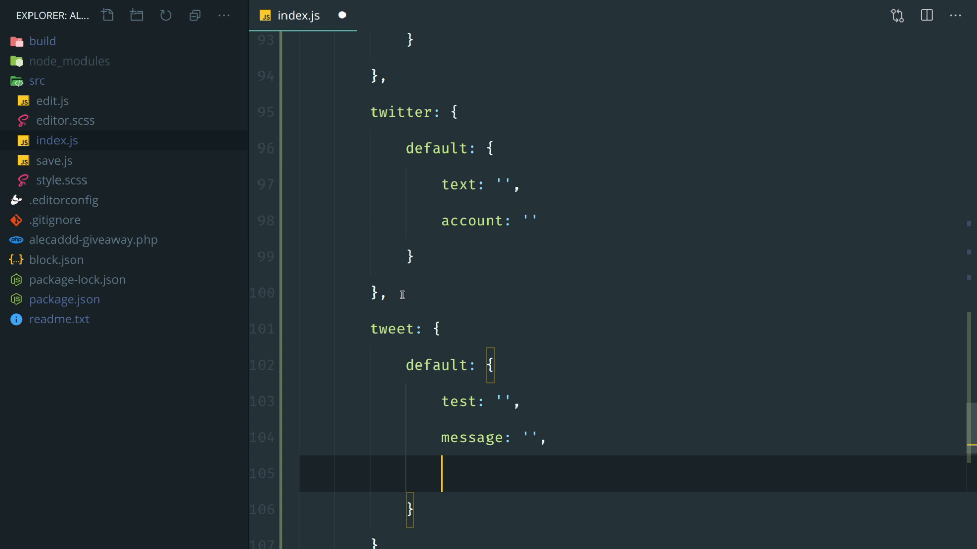
text(url)
text(: ')
key(Down)
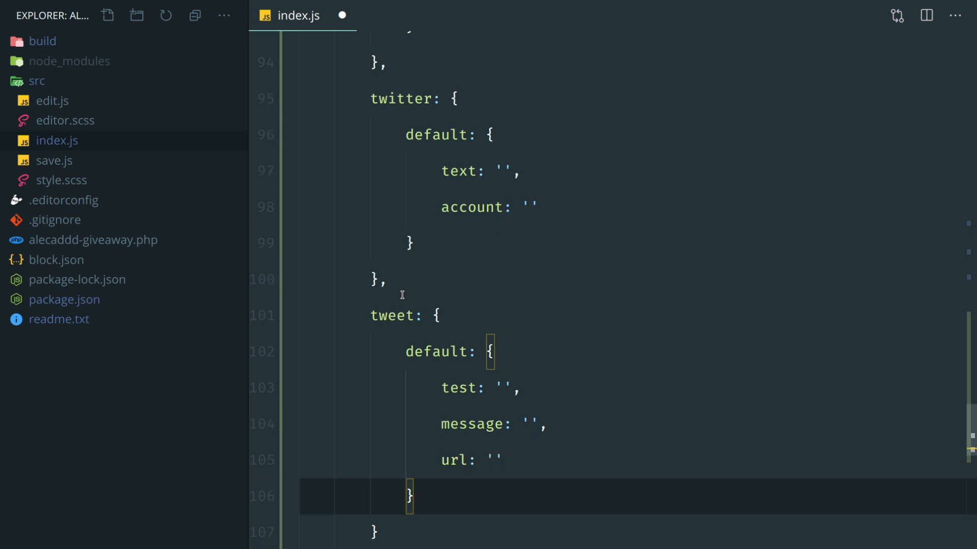
scroll(402, 294, down, 2)
key(Down)
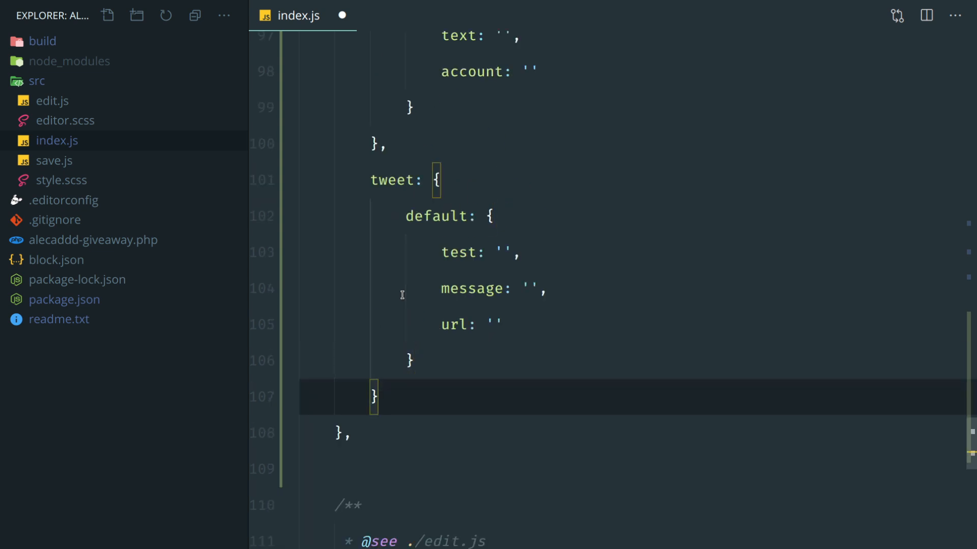
text(,)
Add a youtube attribute after tweet with its own braced default object
key(Return)
text(youtube)
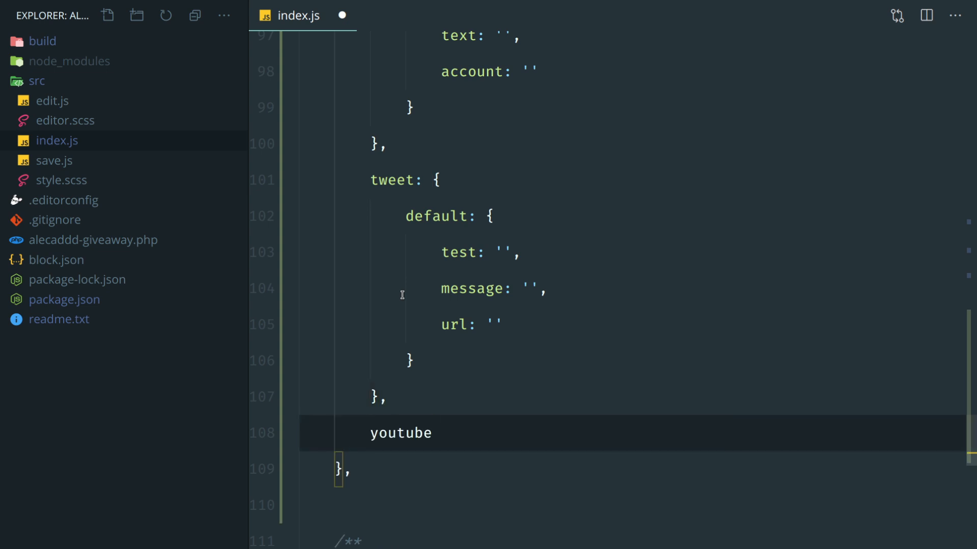
text(: {)
key(Return)
text(default)
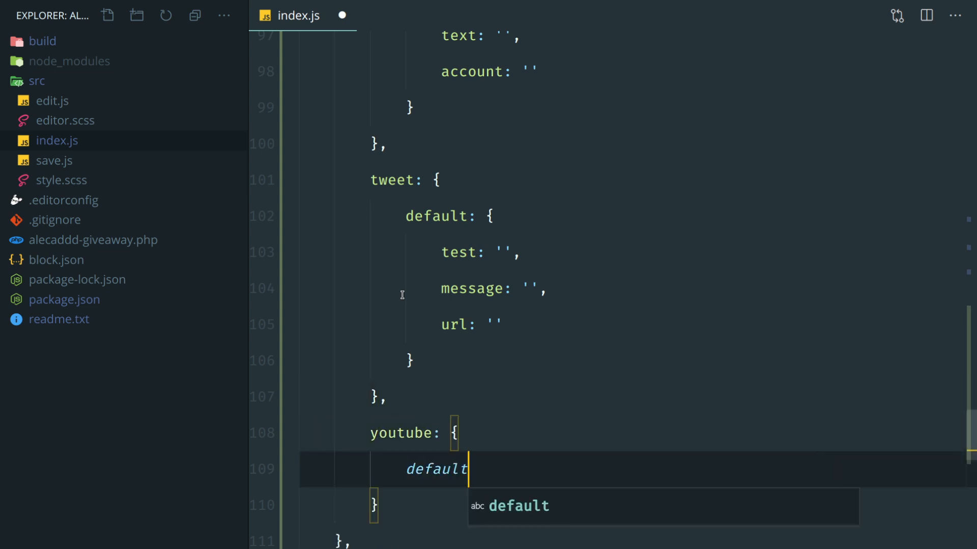
key(Escape)
text(: {)
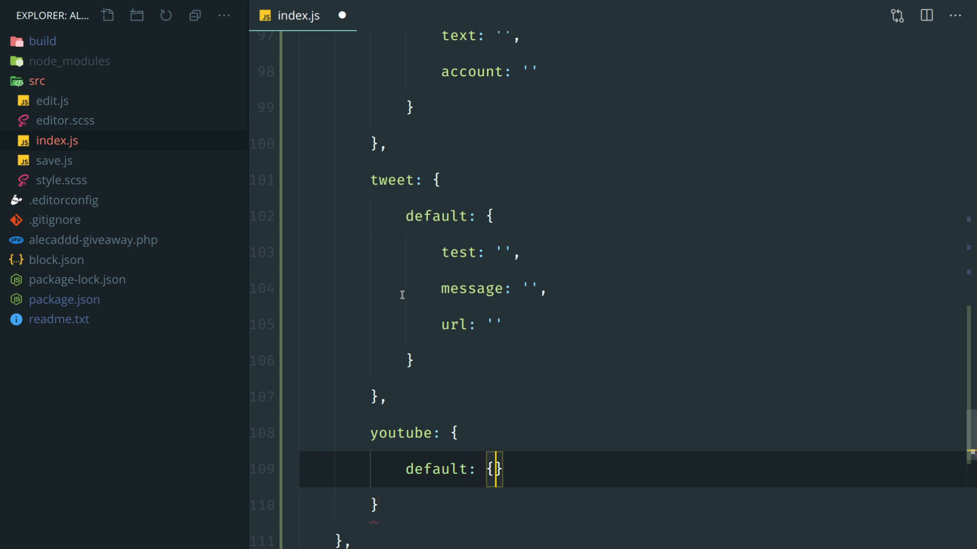
key(Return)
scroll(433, 284, down, 2)
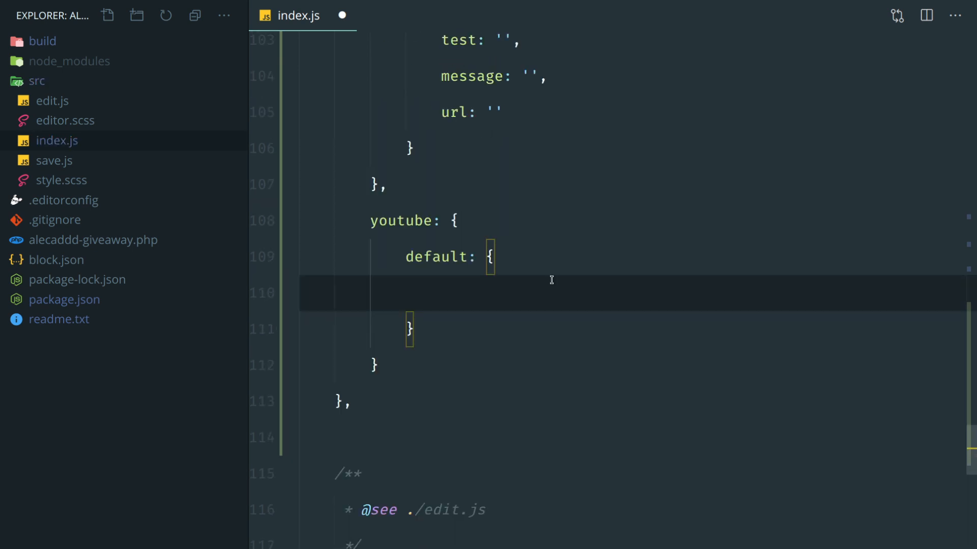
text(test)
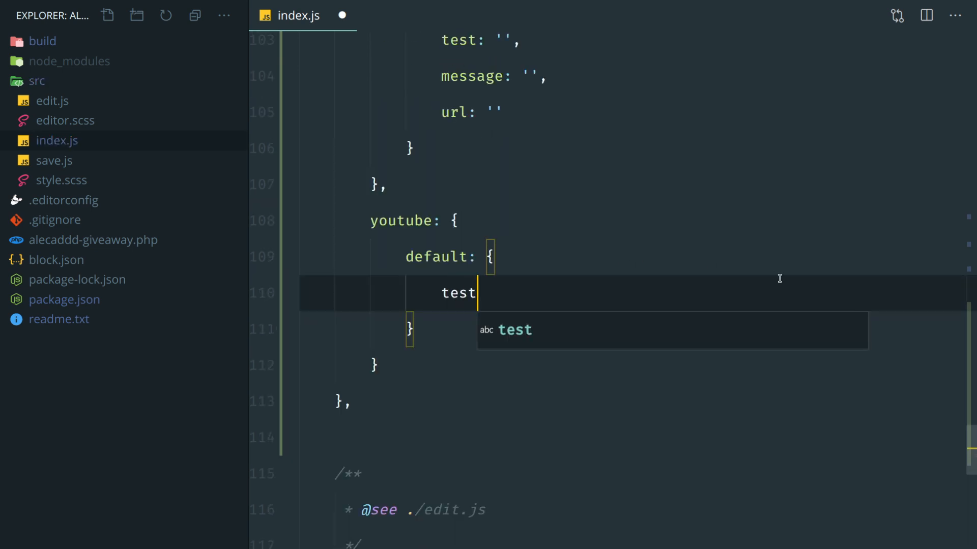
text(: '')
Fill youtube's default with empty test: '' and url: '' fields
key(Left)
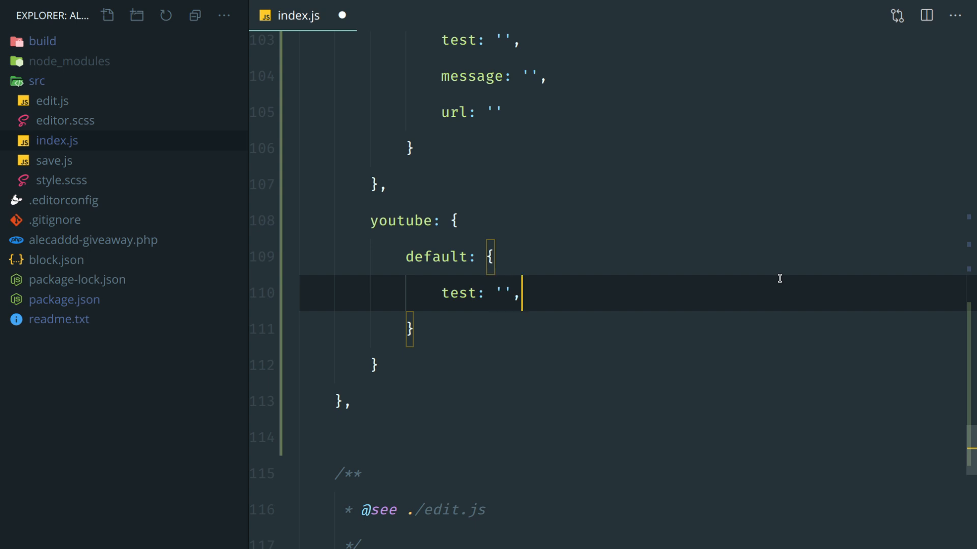
key(Return)
text(u)
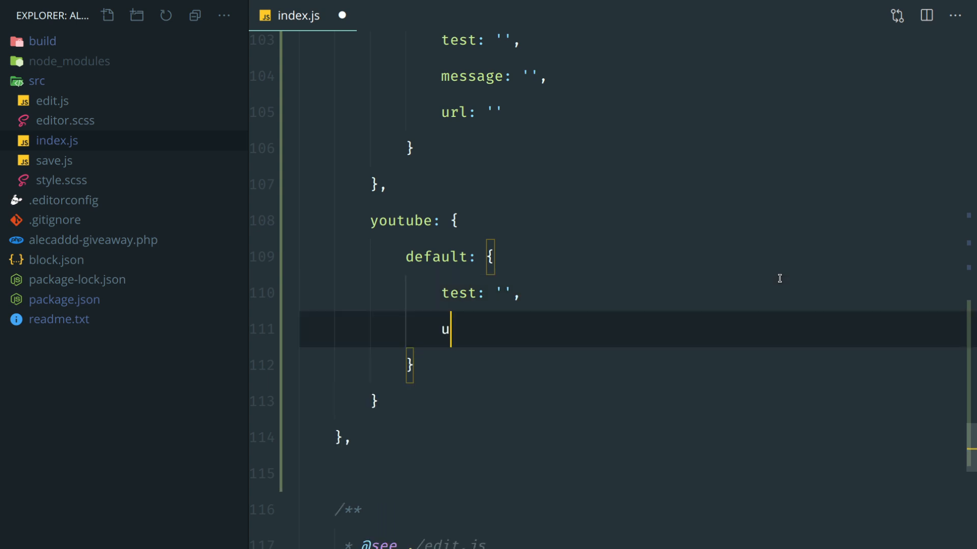
text(rl")
key(BackSpace)
text(: '')
key(Down)
key(Down)
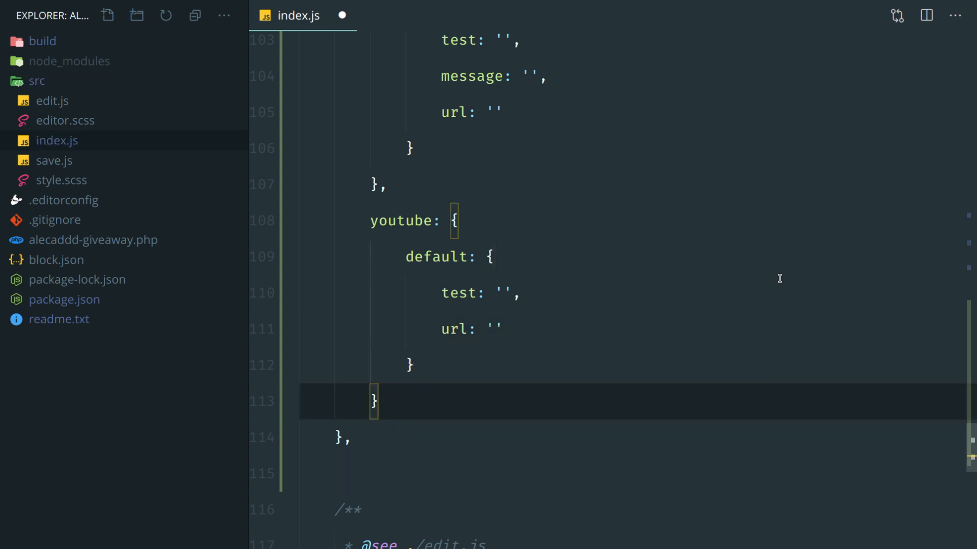
text(,)
Add a facebook attribute and copy youtube's empty test and url default block into it
key(Return)
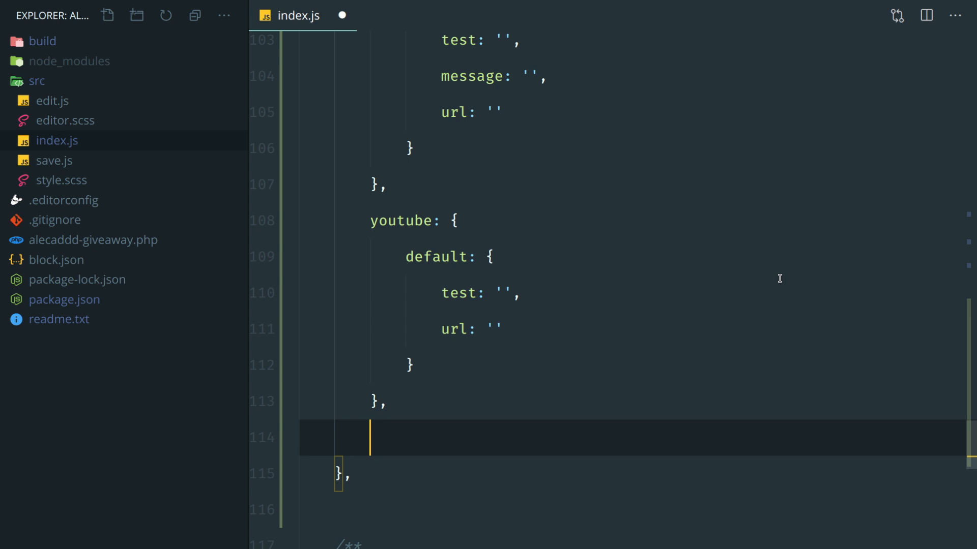
text(facebook:)
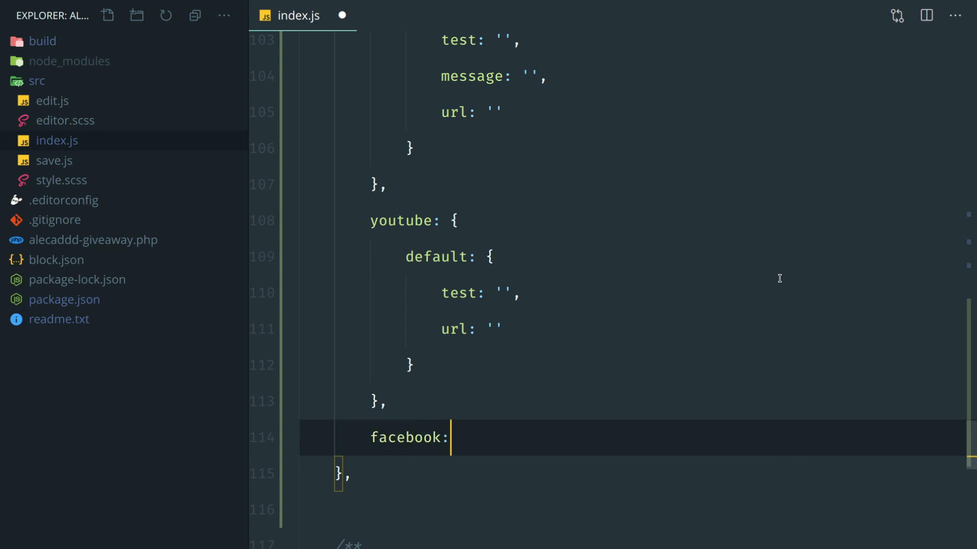
text( {)
key(Return)
scroll(778, 279, down, 2)
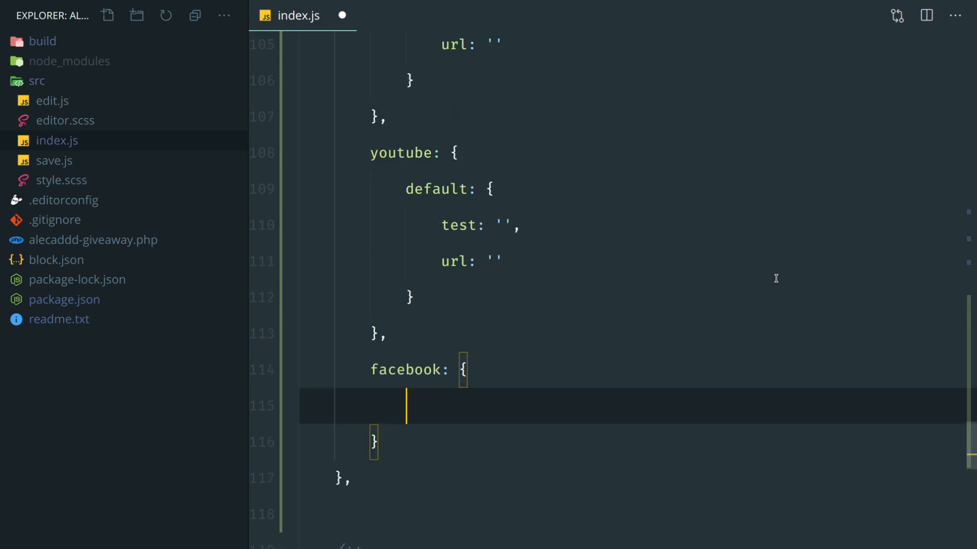
scroll(780, 278, down, 2)
scroll(504, 176, up, 2)
drag(453, 229, 405, 120)
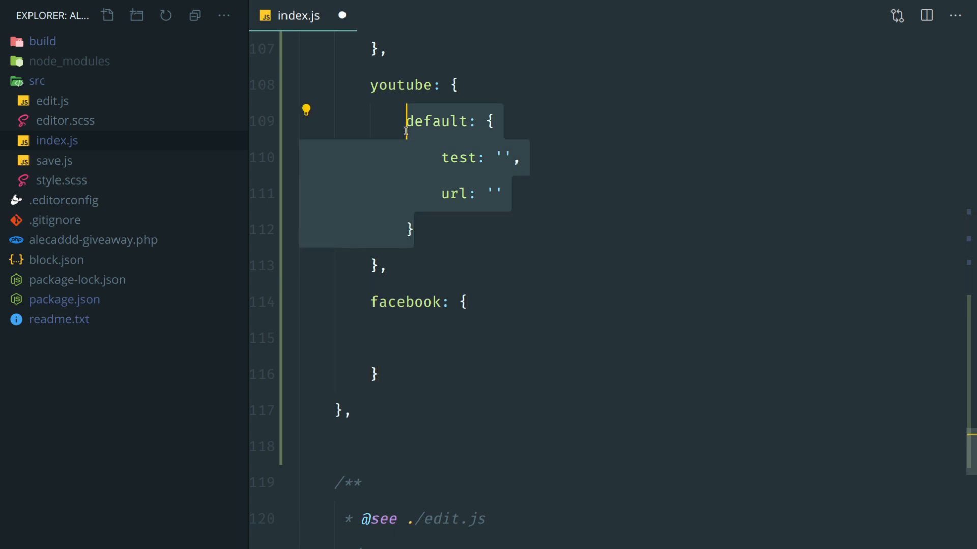
key(ctrl+c)
click(465, 339)
key(ctrl+v)
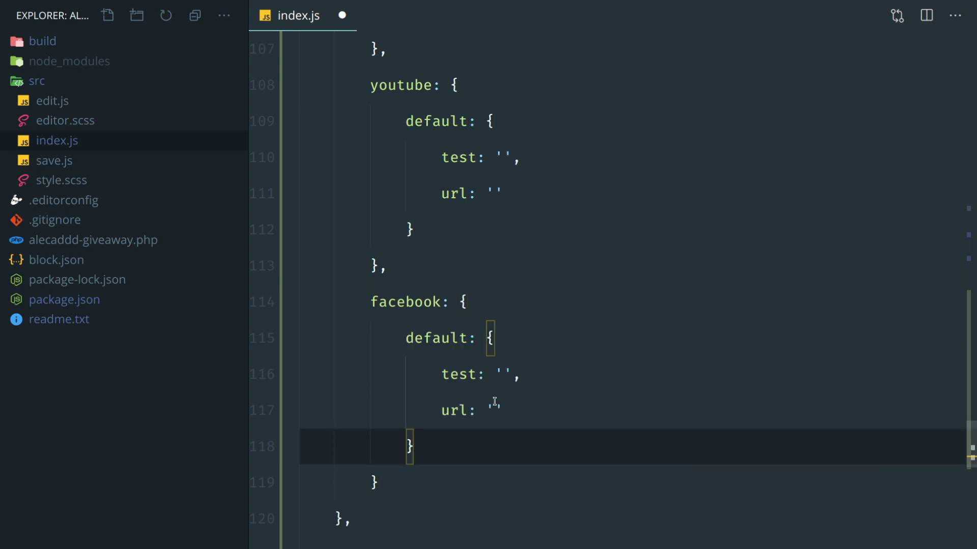
Rename every test field to text across the tweet, youtube and facebook defaults via multi-cursor
double_click(463, 374)
scroll(481, 298, up, 5)
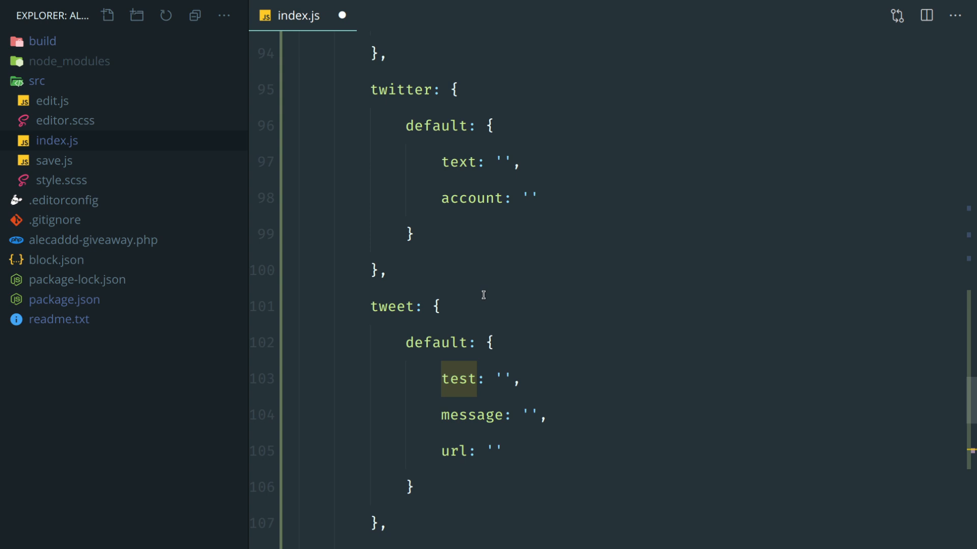
scroll(481, 298, up, 5)
scroll(448, 171, down, 3)
double_click(458, 94)
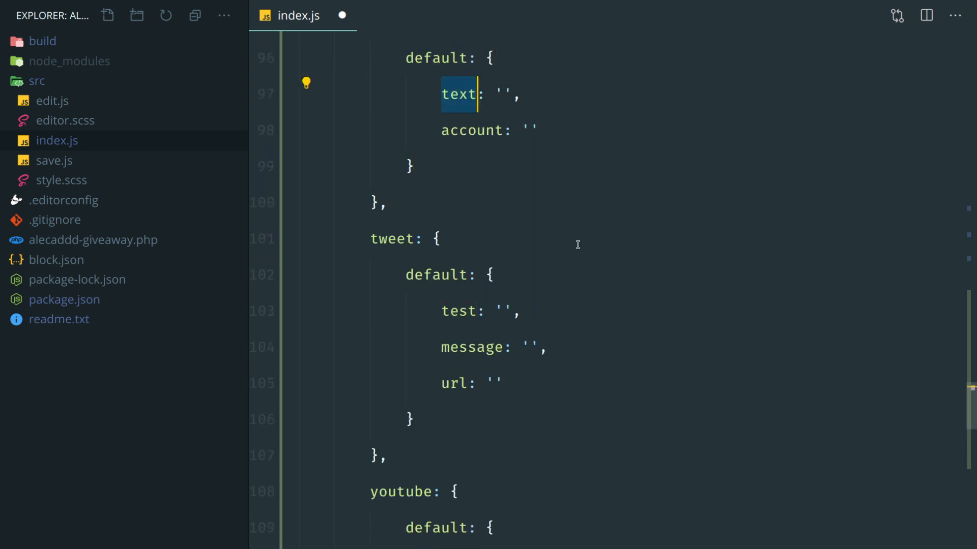
scroll(576, 239, down, 3)
click(451, 175)
double_click(458, 175)
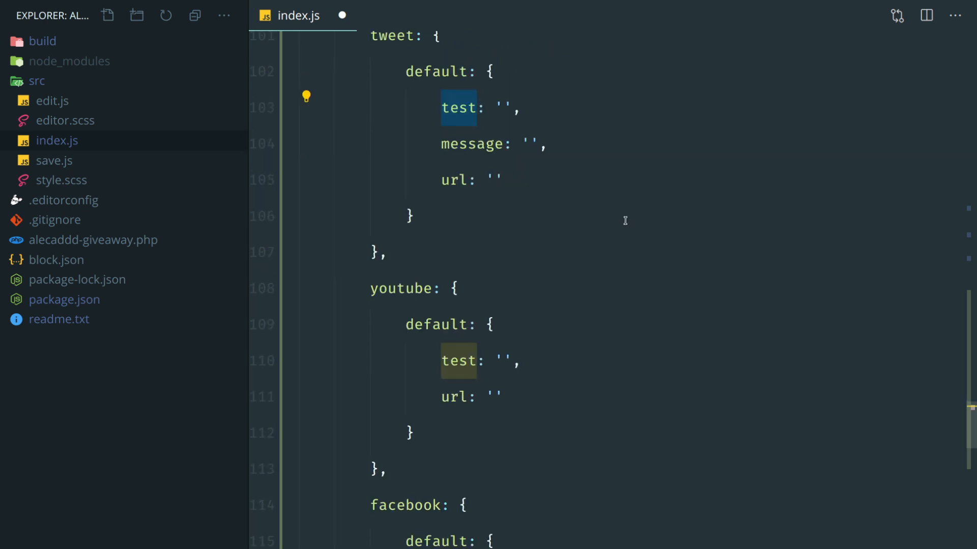
key(ctrl+d)
key(ctrl+d)
text(text)
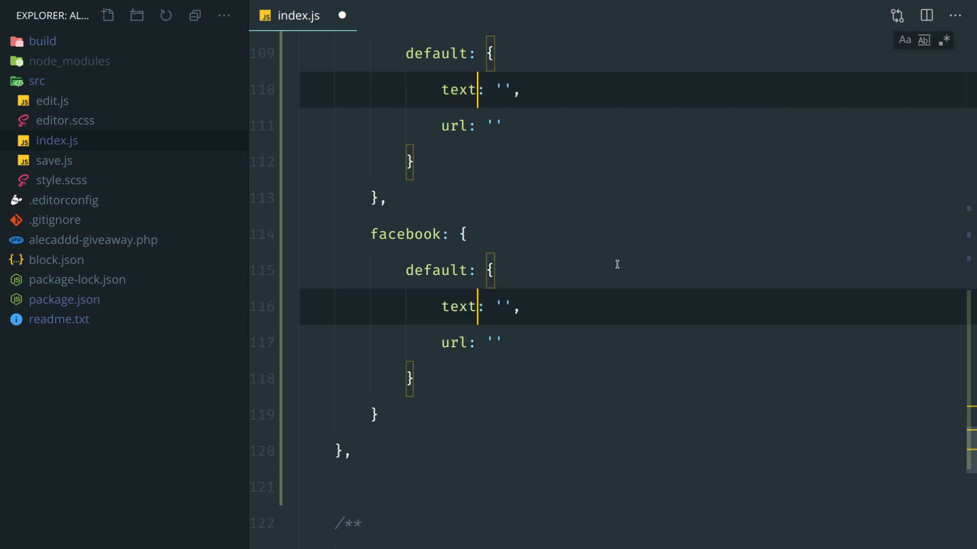
key(Escape)
scroll(625, 221, up, 2)
Save index.js and check facebook's url field name
click(610, 269)
key(ctrl+s)
click(452, 376)
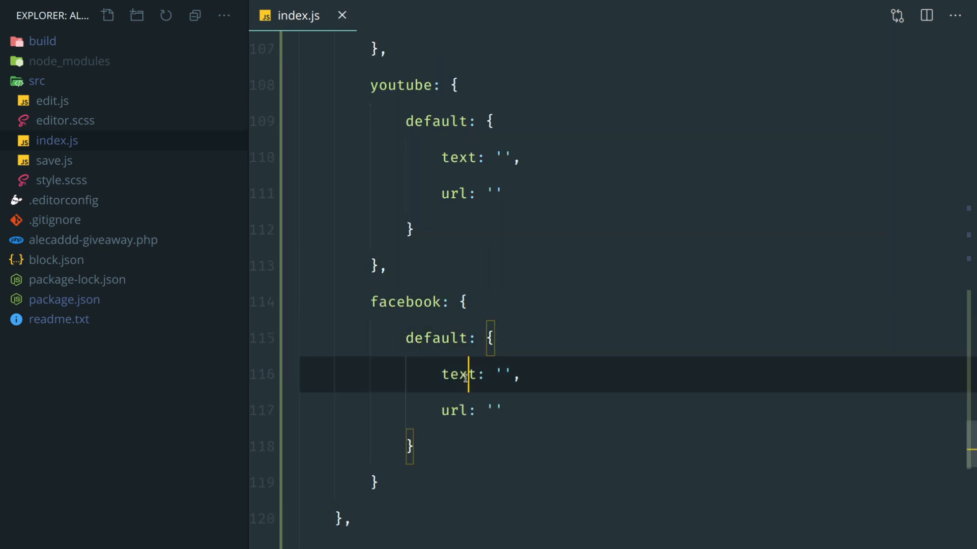
double_click(464, 411)
click(602, 417)
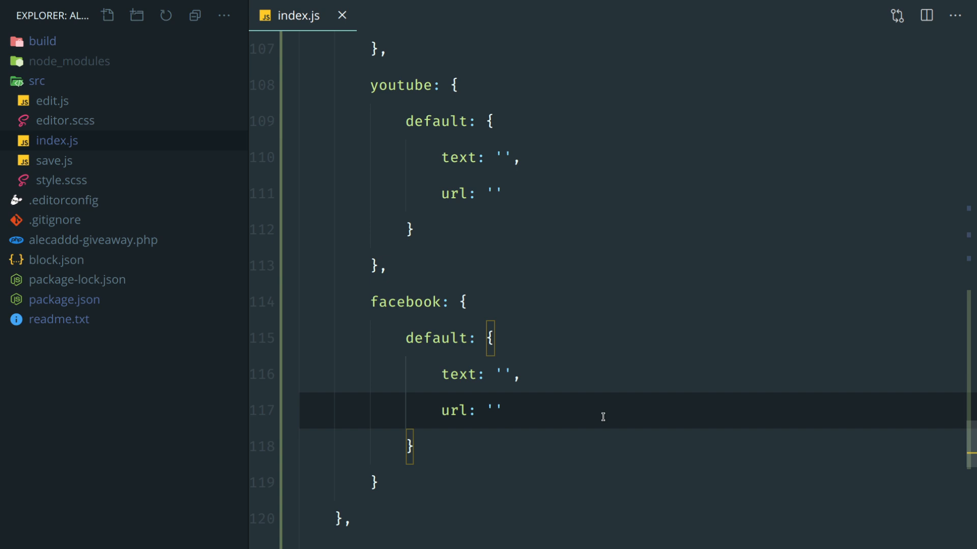
scroll(603, 417, up, 3)
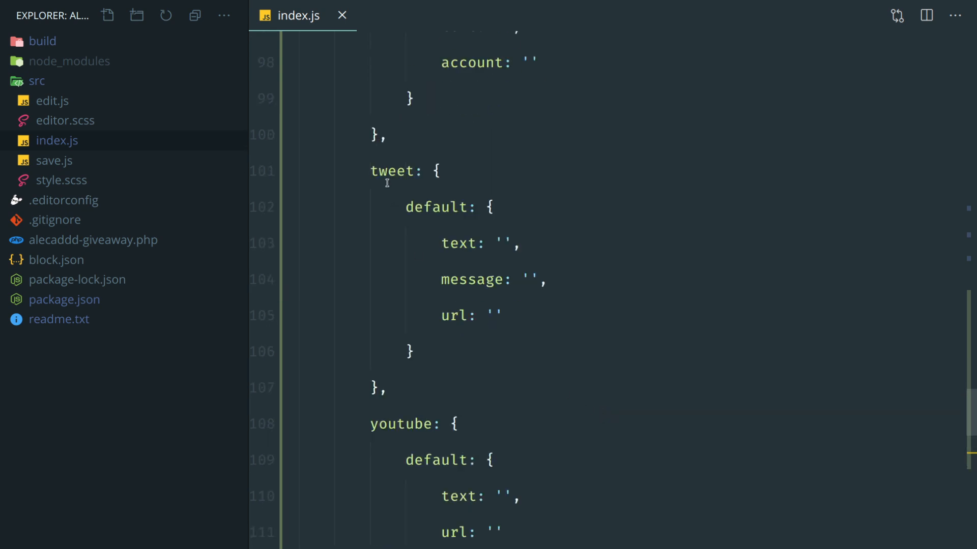
drag(441, 243, 509, 328)
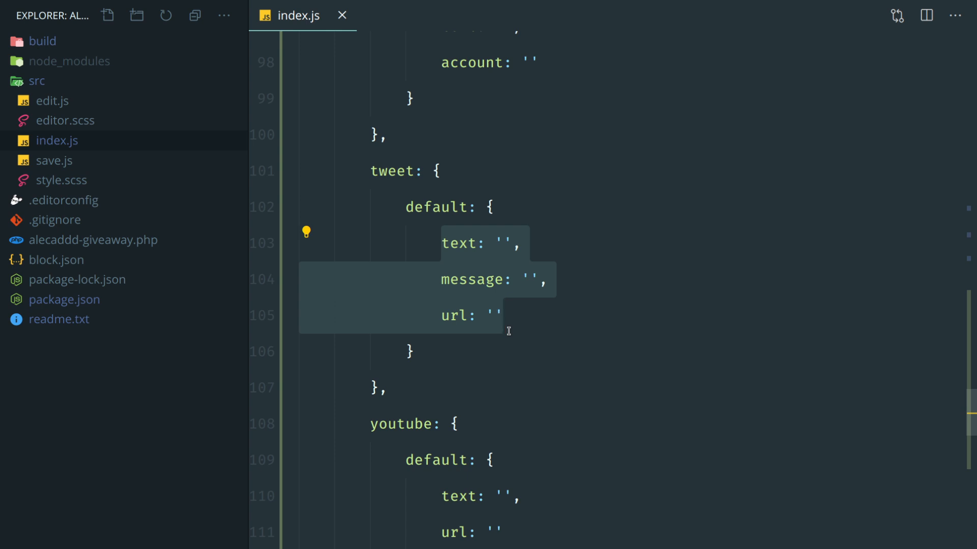
scroll(509, 331, down, 4)
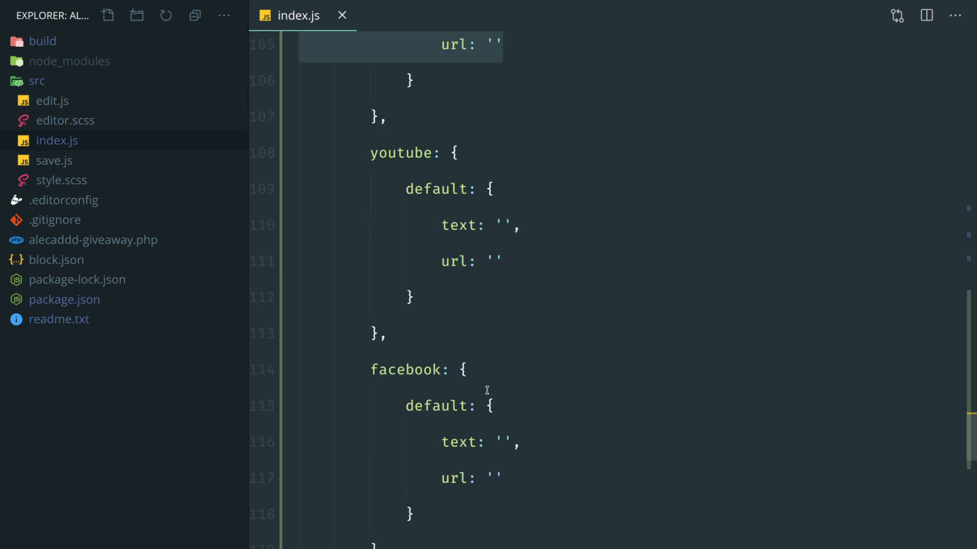
scroll(487, 389, down, 2)
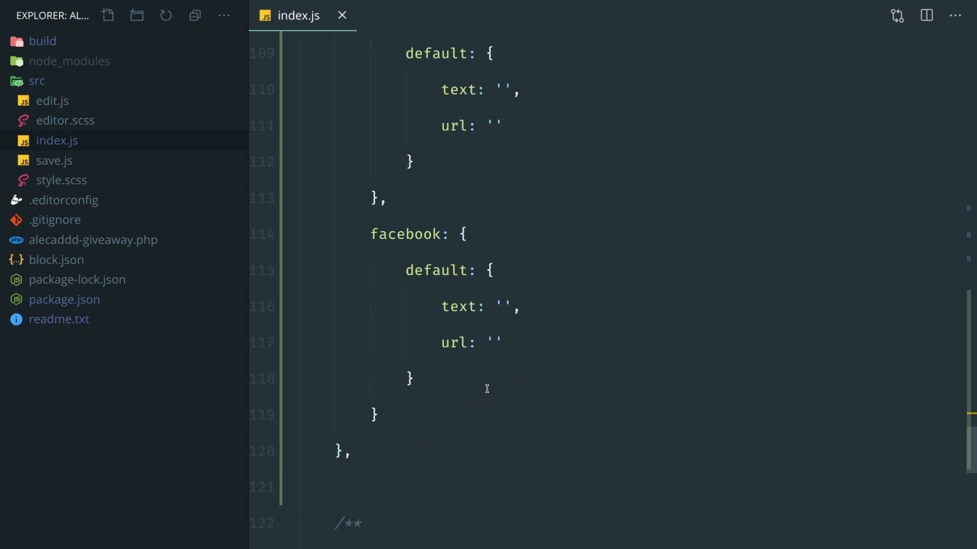
drag(381, 415, 371, 234)
scroll(574, 207, up, 1)
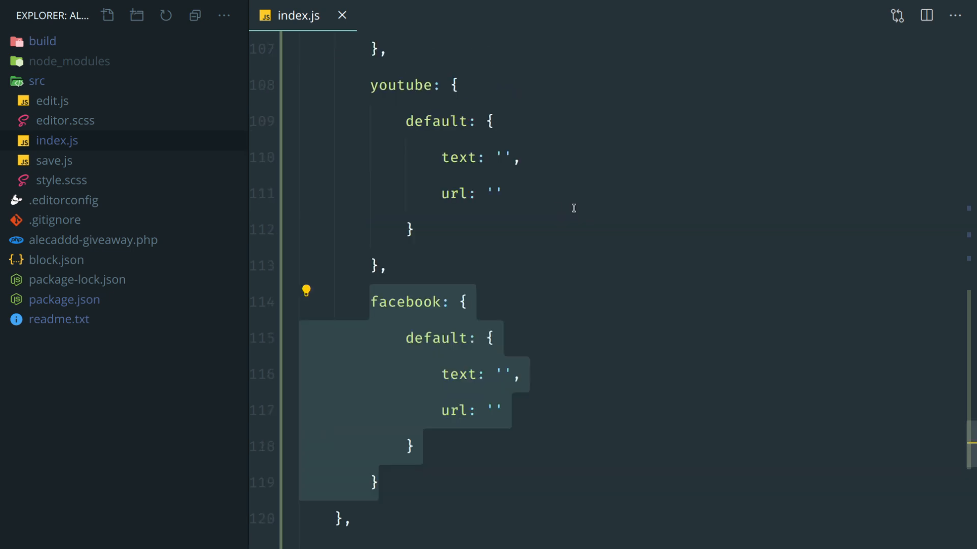
scroll(573, 208, up, 5)
scroll(574, 208, up, 4)
scroll(574, 207, up, 1)
scroll(574, 208, up, 2)
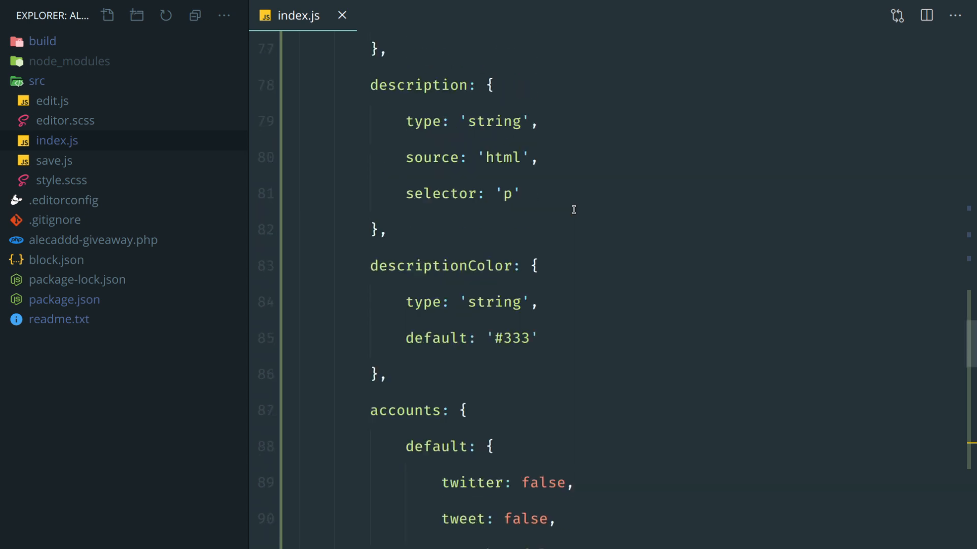
scroll(574, 209, up, 3)
scroll(647, 241, up, 3)
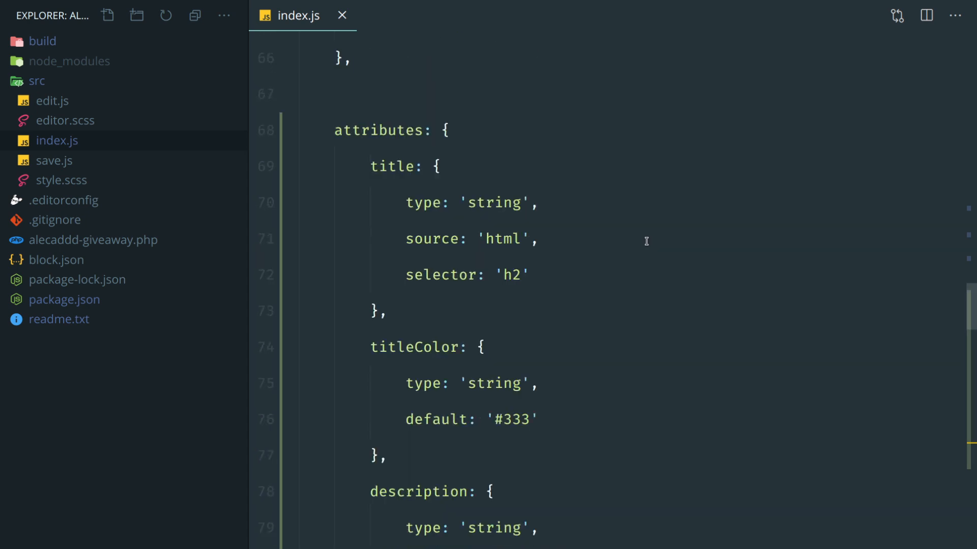
click(647, 241)
click(580, 181)
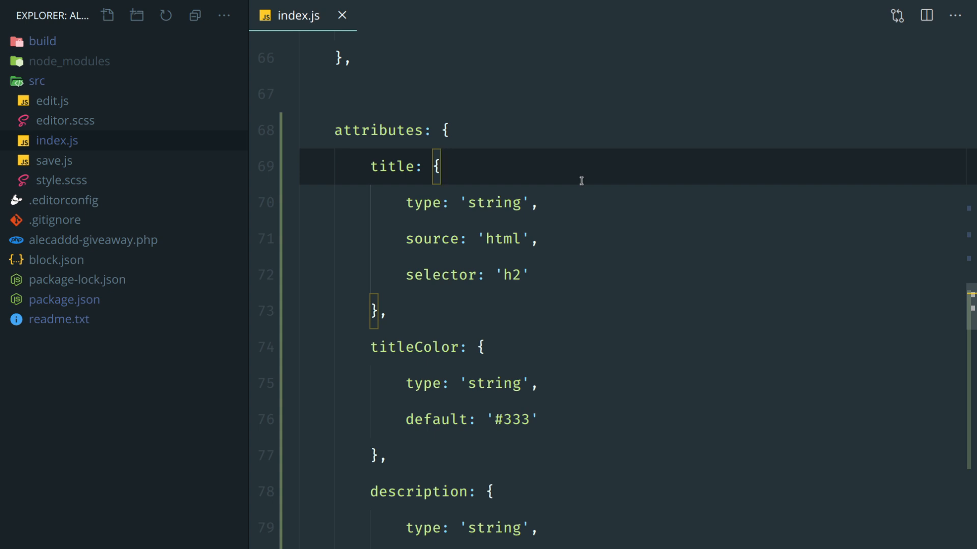
scroll(581, 181, down, 8)
scroll(580, 181, down, 5)
scroll(581, 181, down, 4)
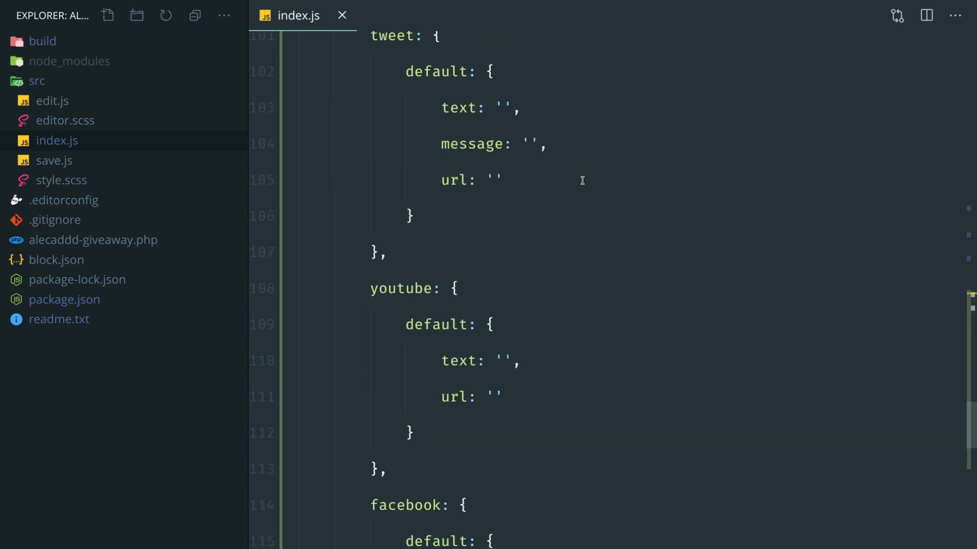
scroll(581, 181, down, 4)
scroll(581, 181, down, 1)
click(433, 210)
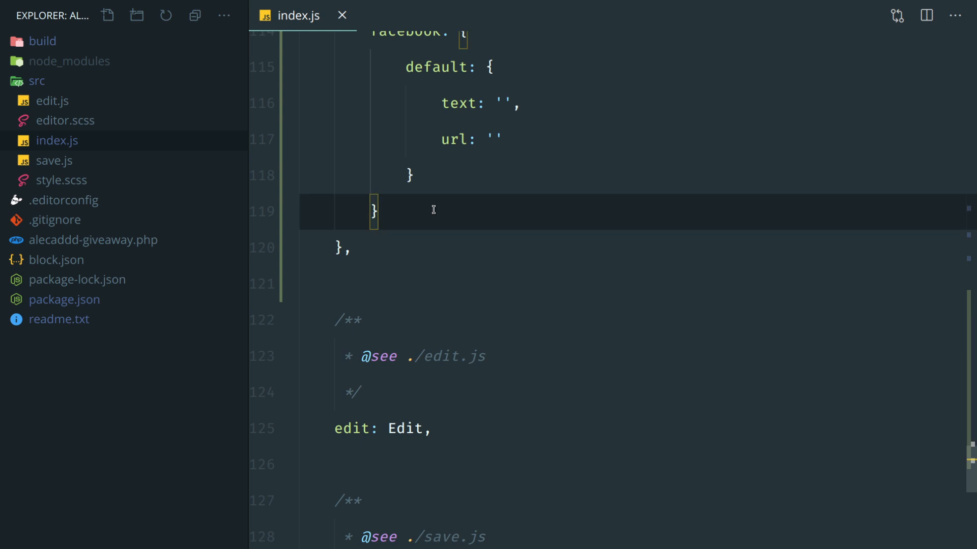
Write the // Immediate Reward comment noting the download link, fixing a typo
key(Return)
text(// )
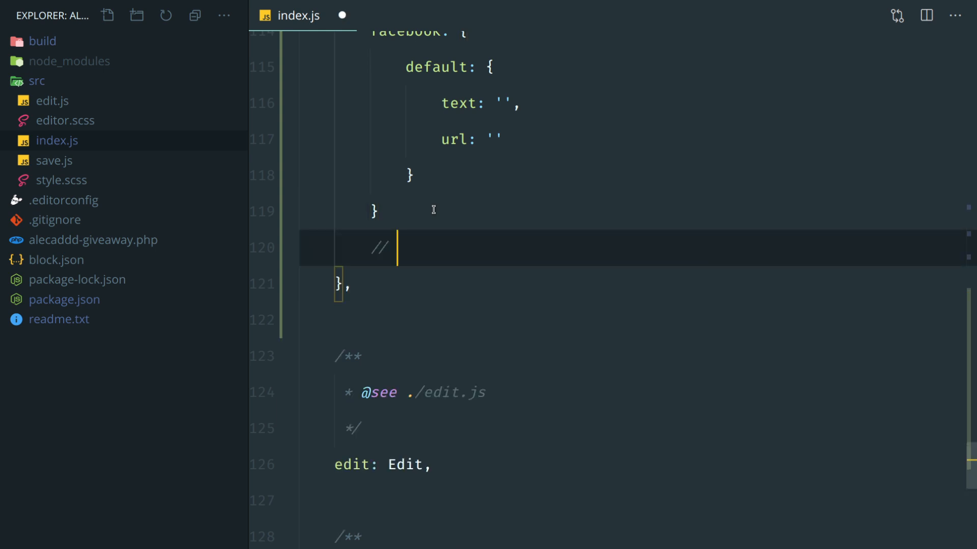
text(Imm)
text(ediate Rward)
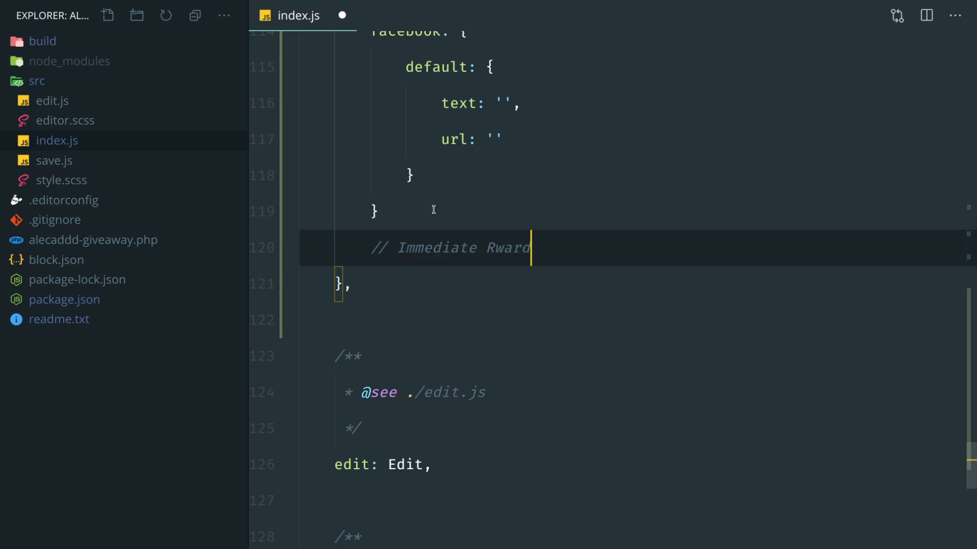
key(BackSpace)
key(BackSpace)
key(BackSpace)
key(BackSpace)
text(ewrad)
key(BackSpace)
key(BackSpace)
key(BackSpace)
text(ard: )
text(Download)
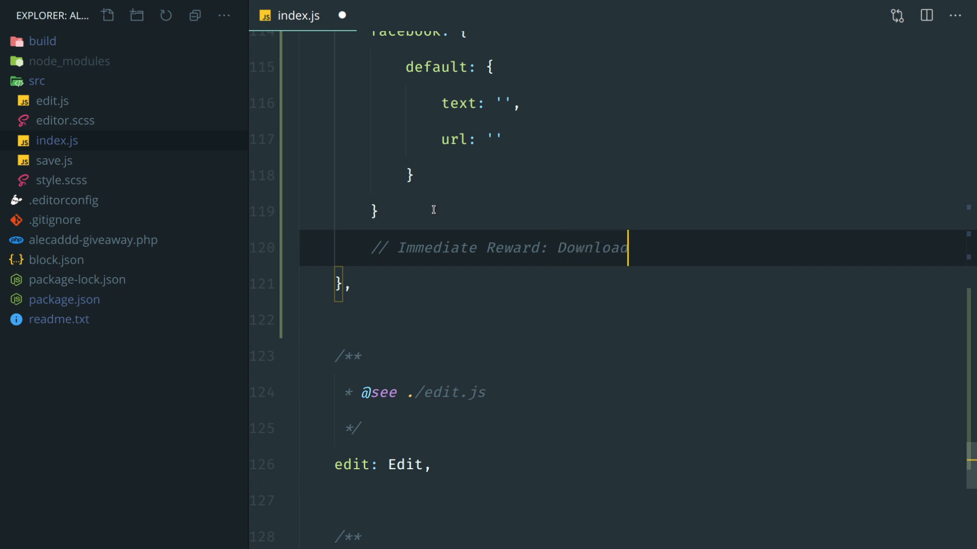
text( Link)
text(/Button)
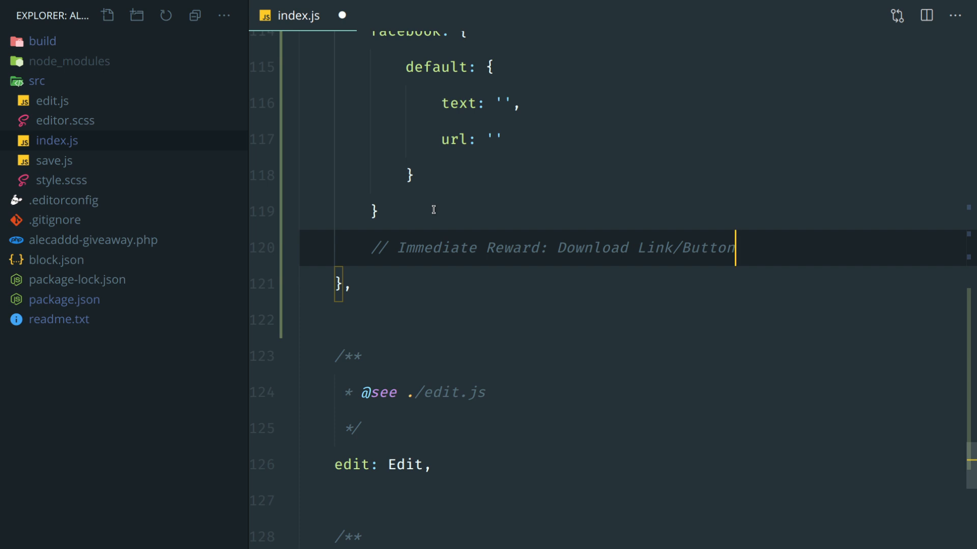
Write the // Enter Giveaway comment noting email storage, then save index.js
key(Return)
text(/)
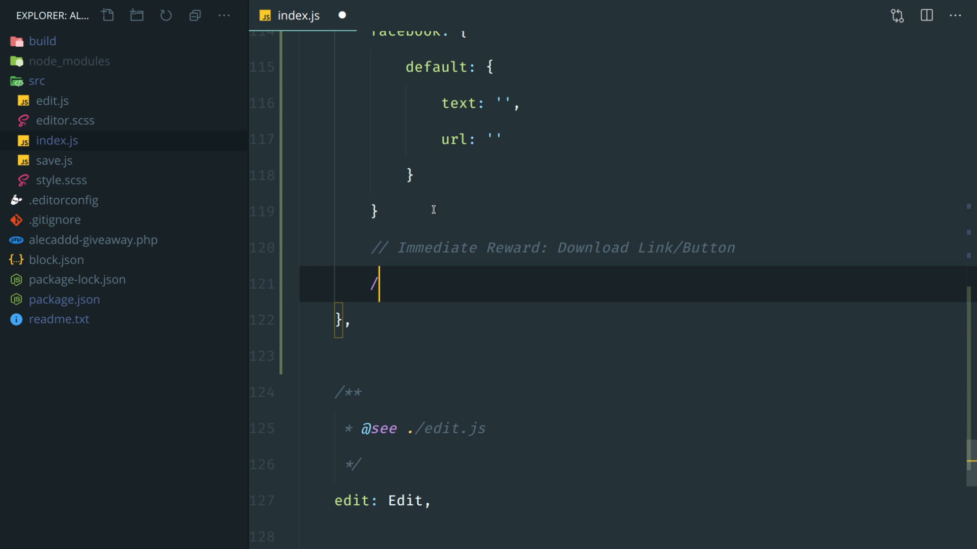
text(/ Gi)
key(BackSpace)
key(BackSpace)
text(Entere)
key(BackSpace)
text(Giveaway: )
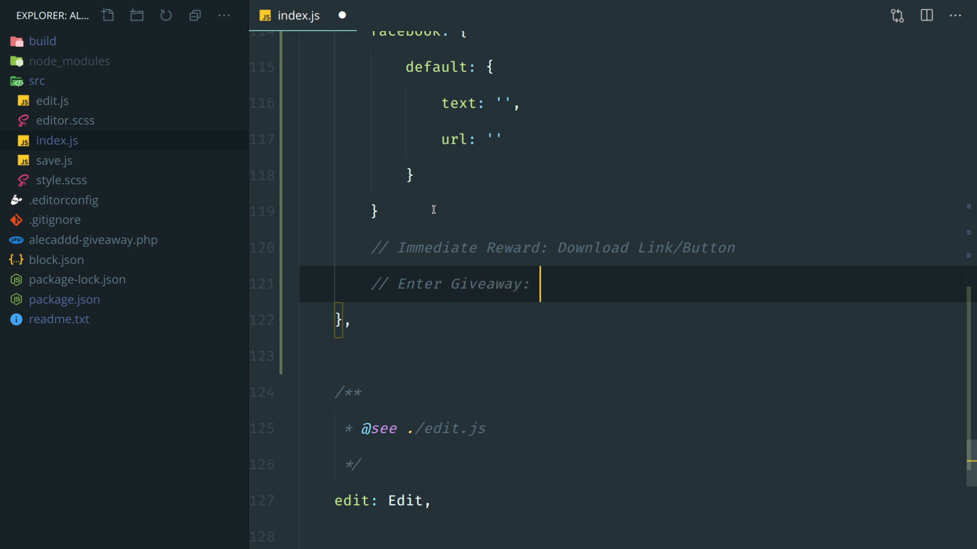
text(Sto)
text(re the user's)
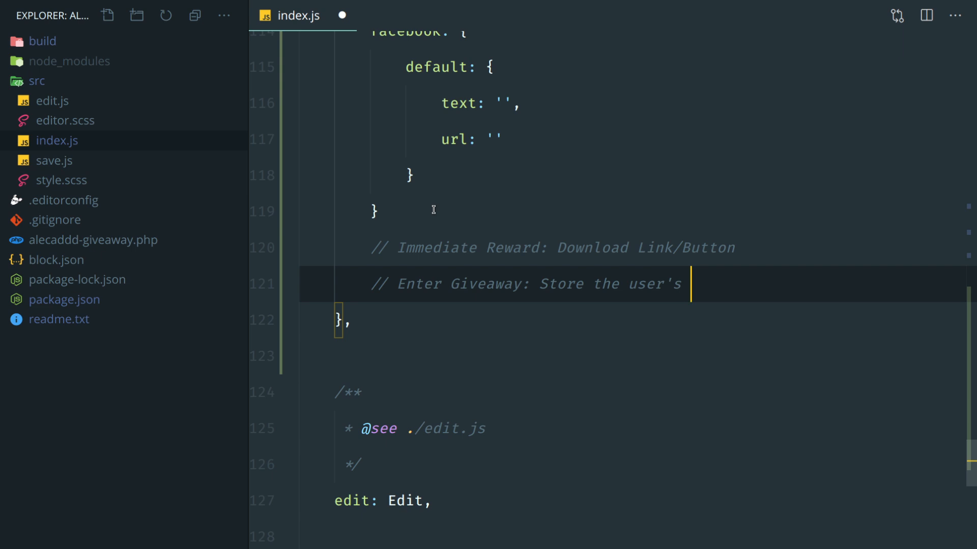
text( email and actions)
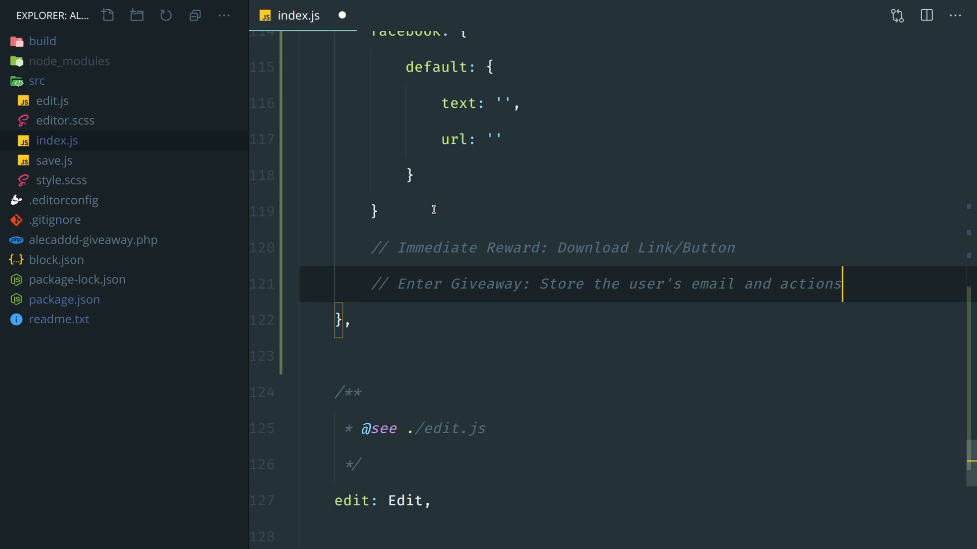
key(ctrl+s)
click(669, 184)
Review the attributes object and show the npm start terminal with index.js rebuilt
click(568, 206)
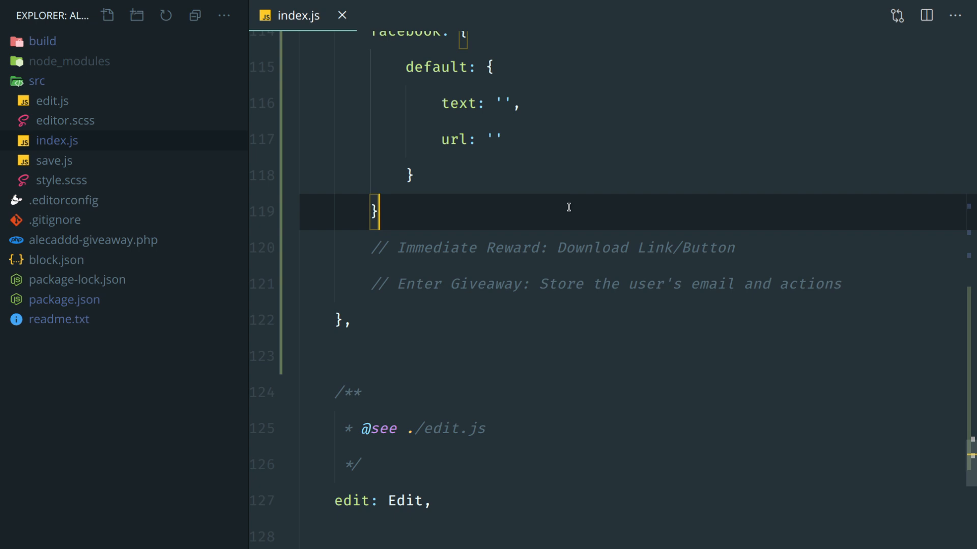
scroll(568, 207, up, 3)
scroll(567, 229, up, 3)
scroll(611, 290, down, 3)
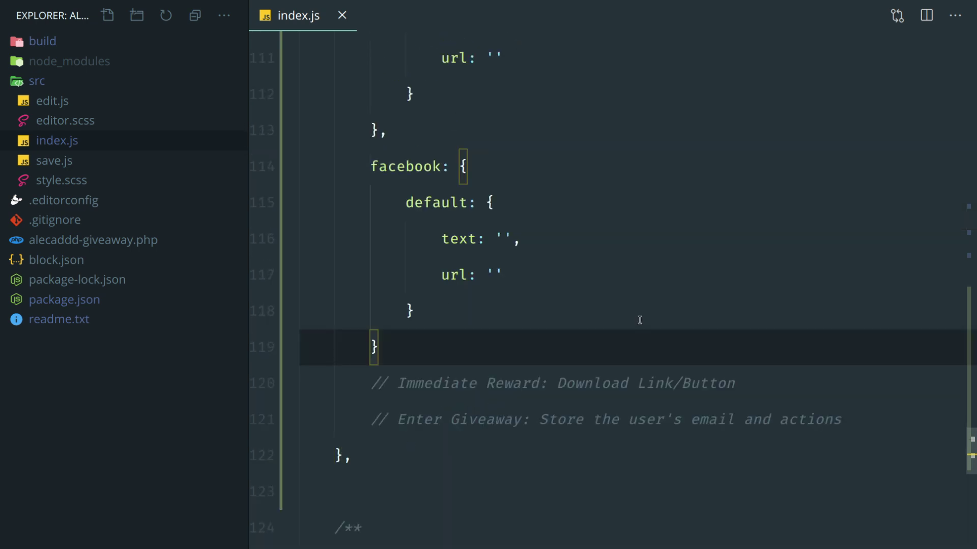
scroll(503, 293, up, 5)
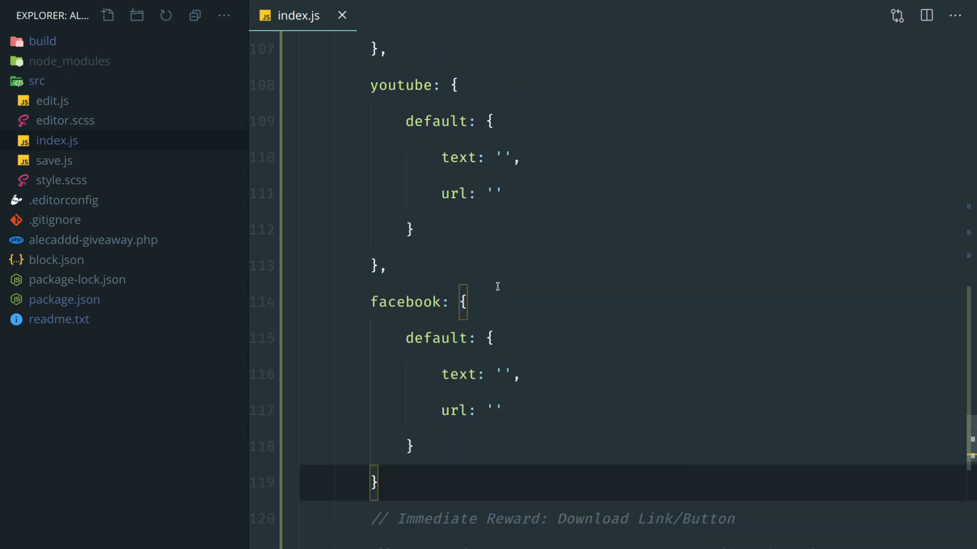
scroll(498, 286, up, 5)
scroll(497, 286, up, 4)
scroll(498, 286, up, 4)
scroll(565, 216, up, 2)
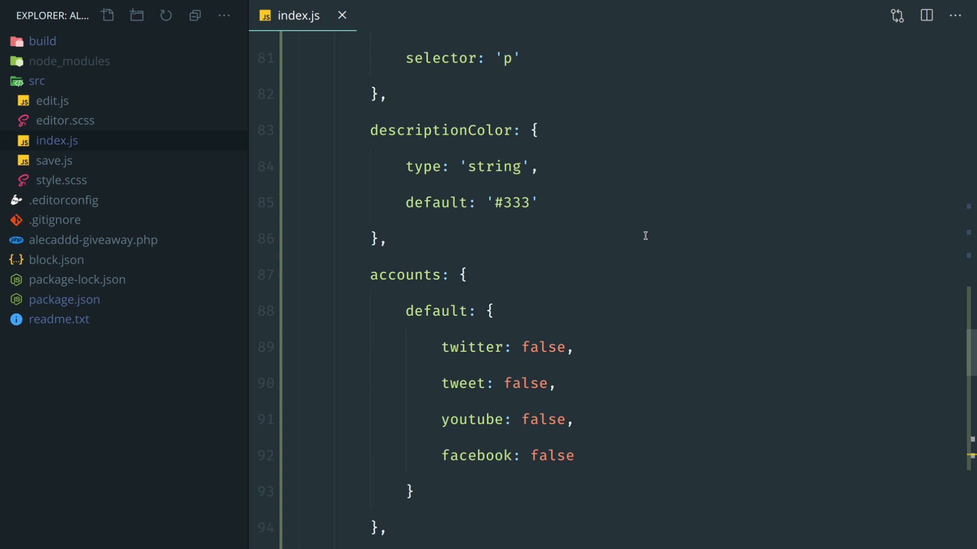
scroll(645, 236, up, 3)
scroll(645, 236, up, 3)
scroll(645, 235, up, 1)
scroll(645, 236, up, 2)
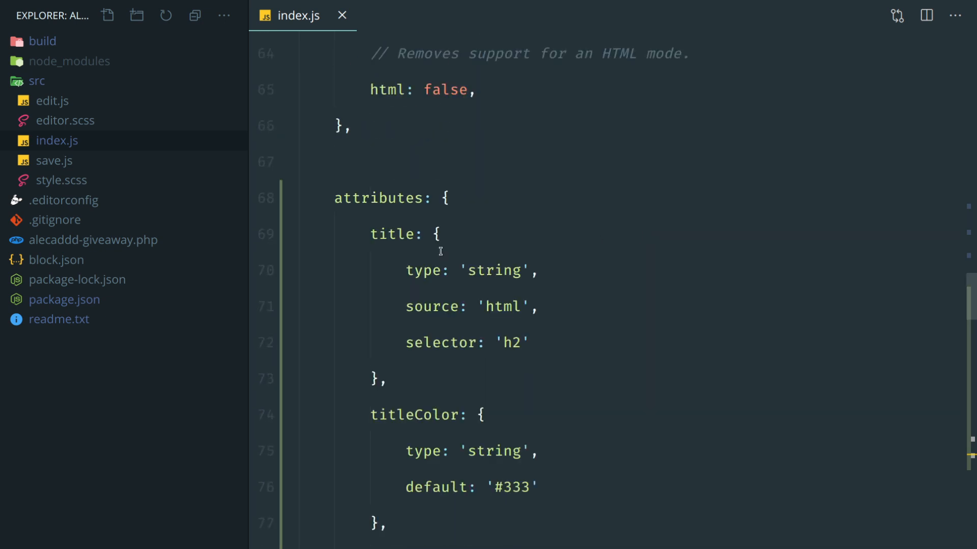
scroll(532, 265, down, 3)
scroll(532, 264, down, 4)
scroll(532, 265, down, 4)
scroll(532, 265, down, 3)
scroll(532, 265, down, 4)
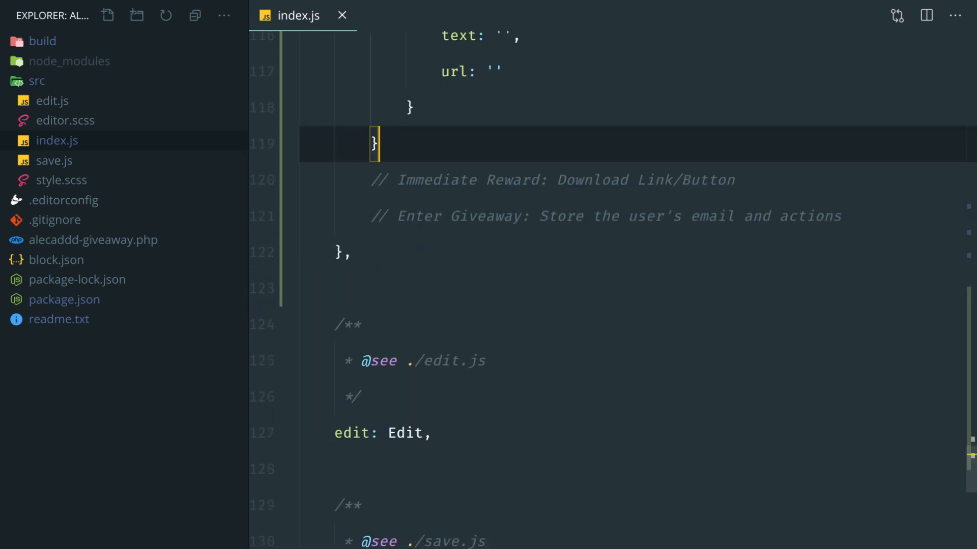
click(552, 290)
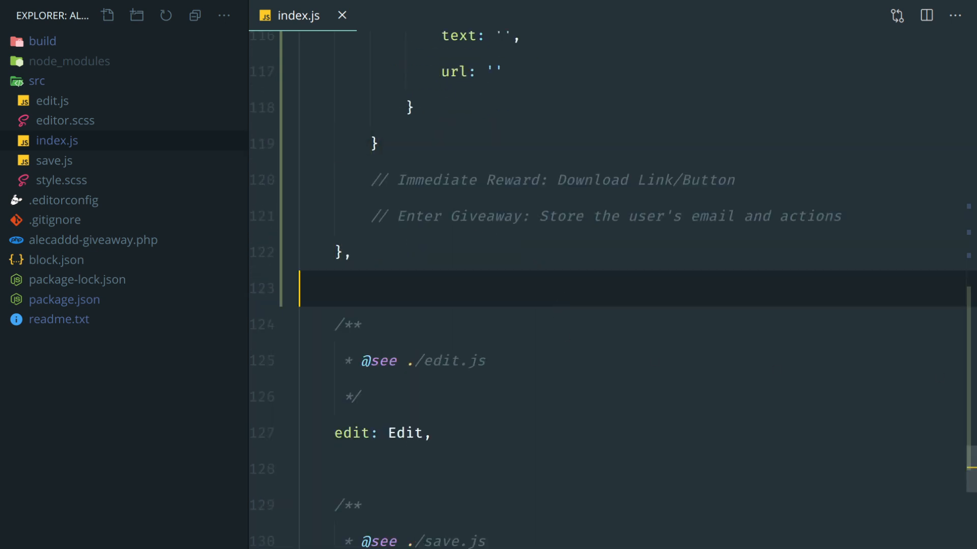
key(F12)
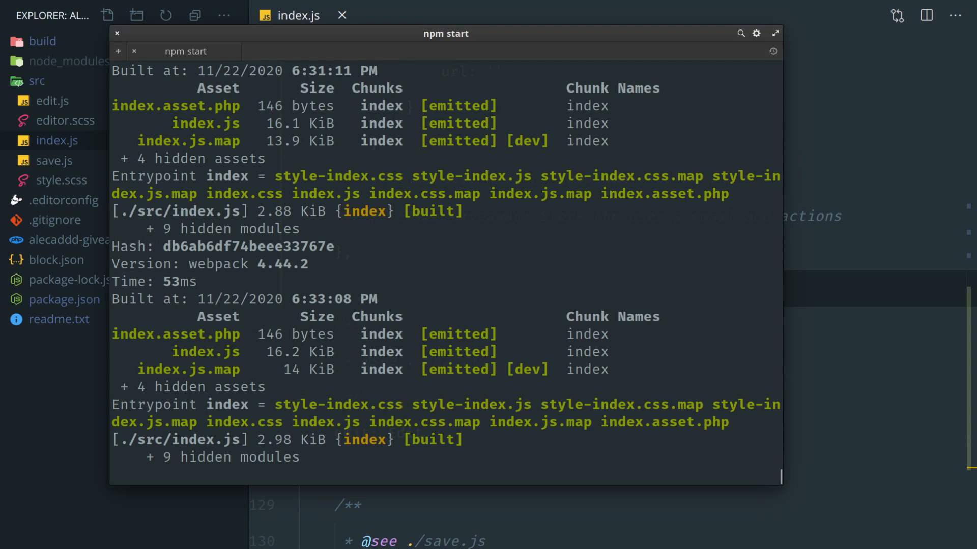
Switch to WordPress and open the Reward Block post at the Use it! paragraph
key(alt+Tab)
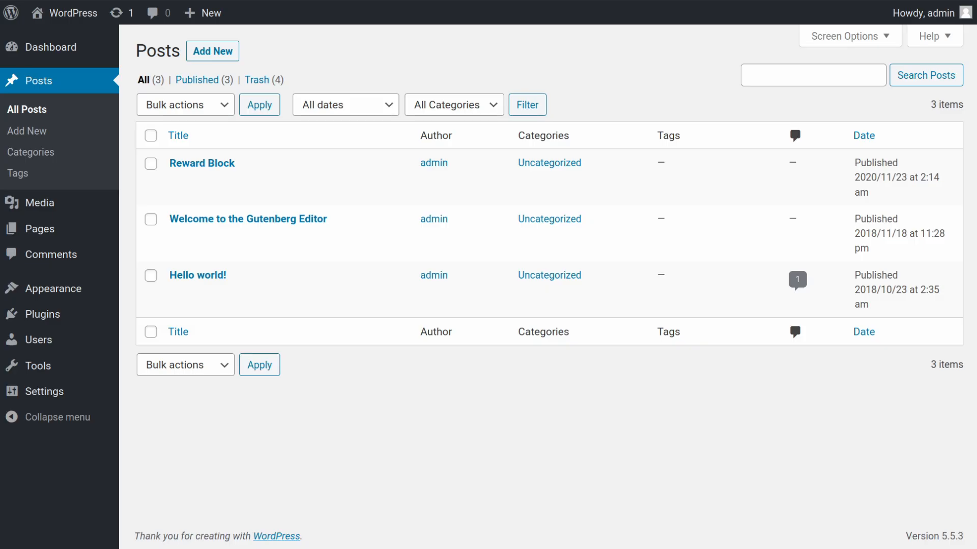
click(202, 162)
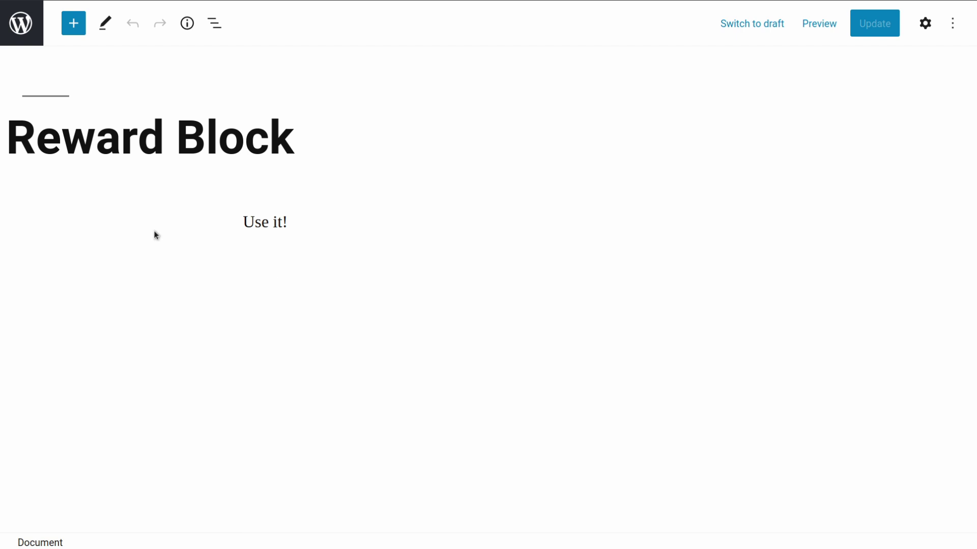
click(287, 222)
Insert the Alecaddd Giveaway block from the inserter below the Use it! paragraph
click(73, 24)
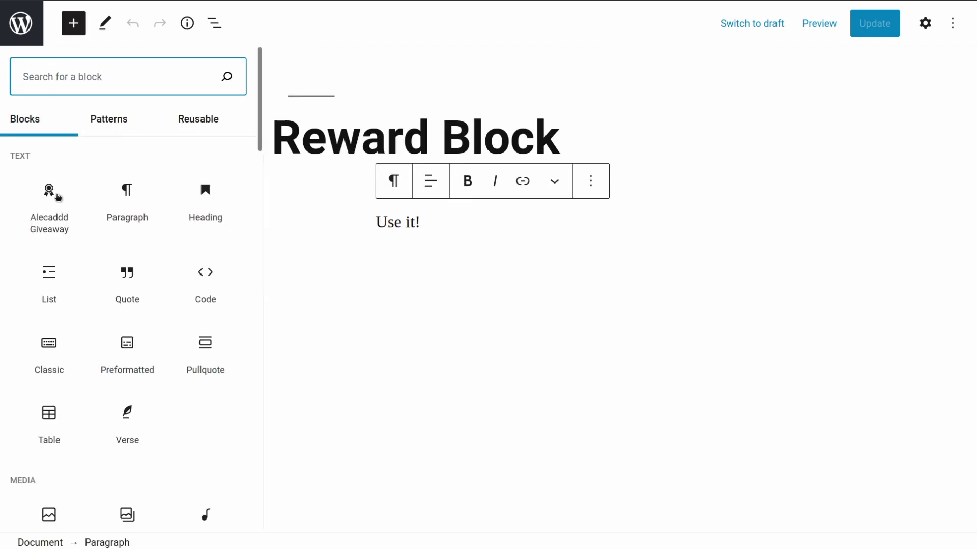
mouse_move(48, 205)
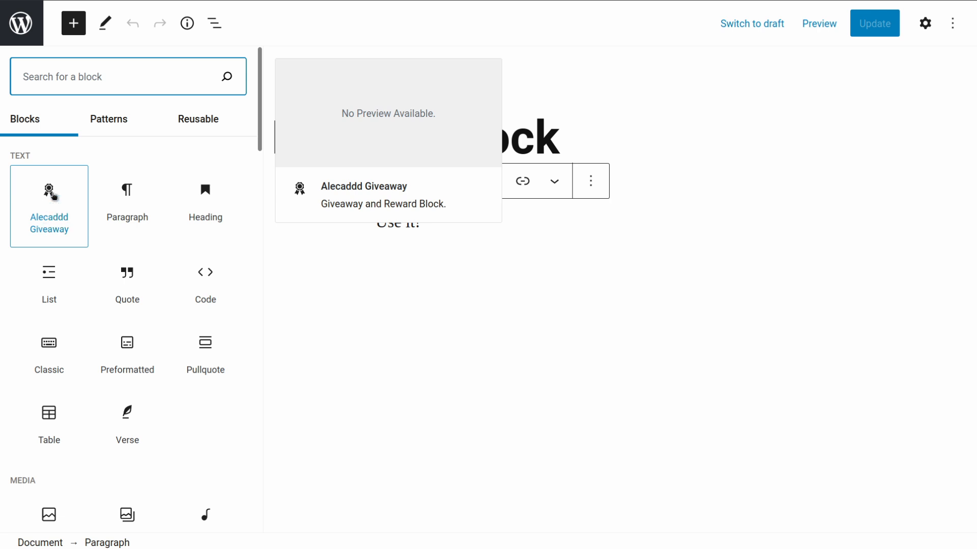
click(53, 194)
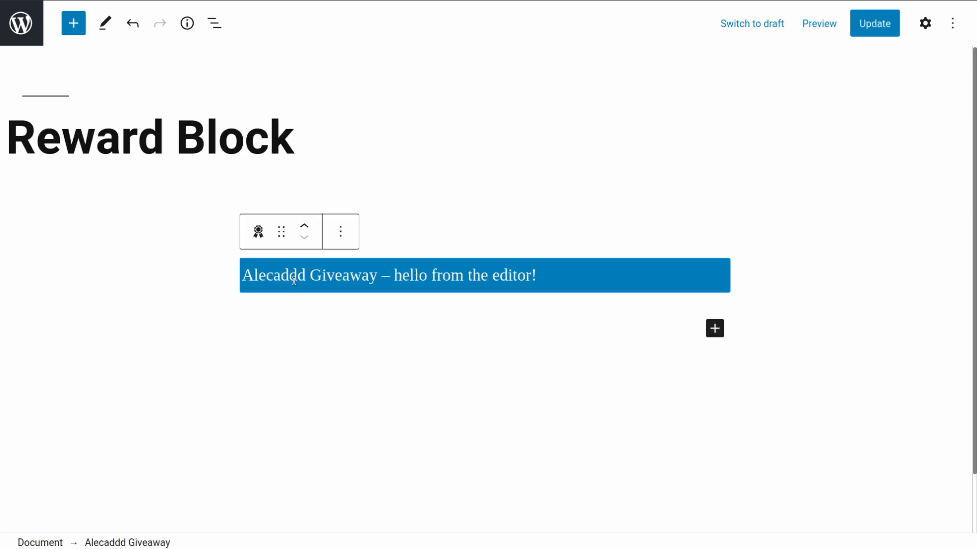
drag(502, 274, 289, 292)
click(583, 409)
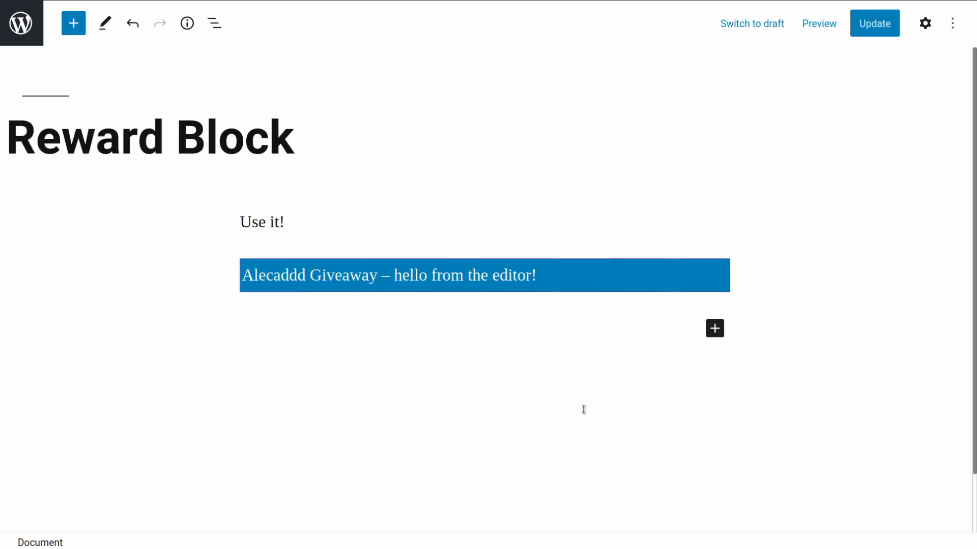